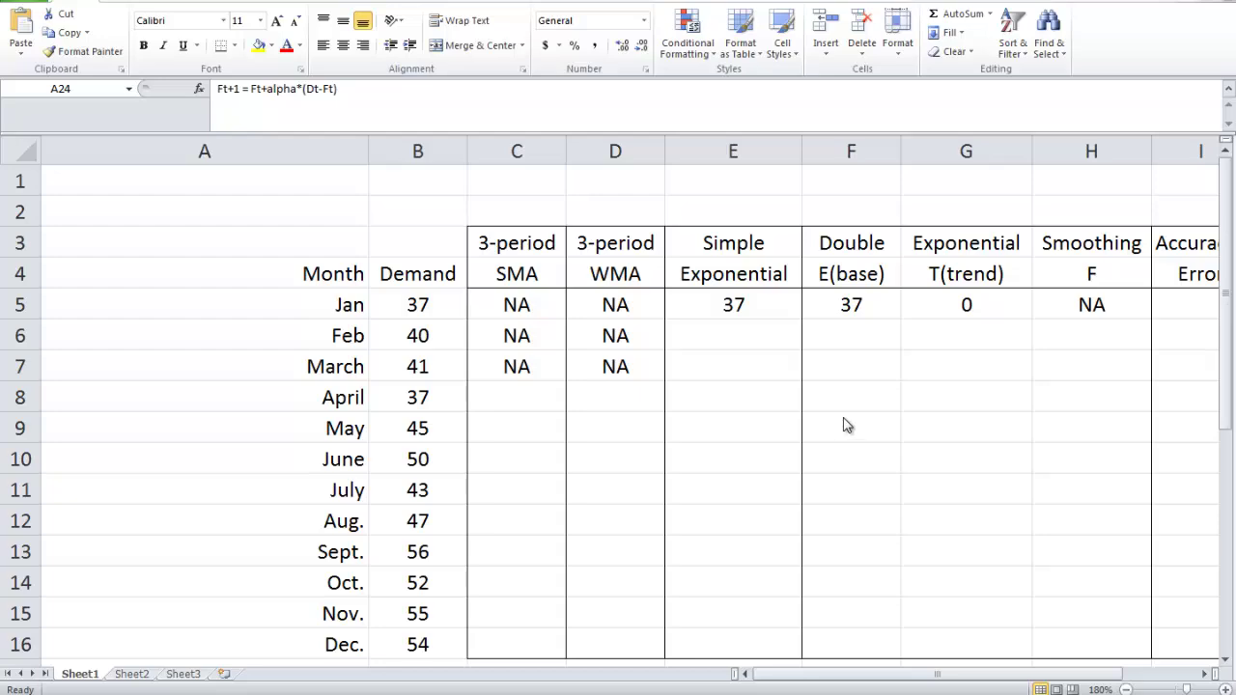
Review the monthly demand table and the 3-period SMA column, including its January to March entries and the first April forecast cell.
click(520, 275)
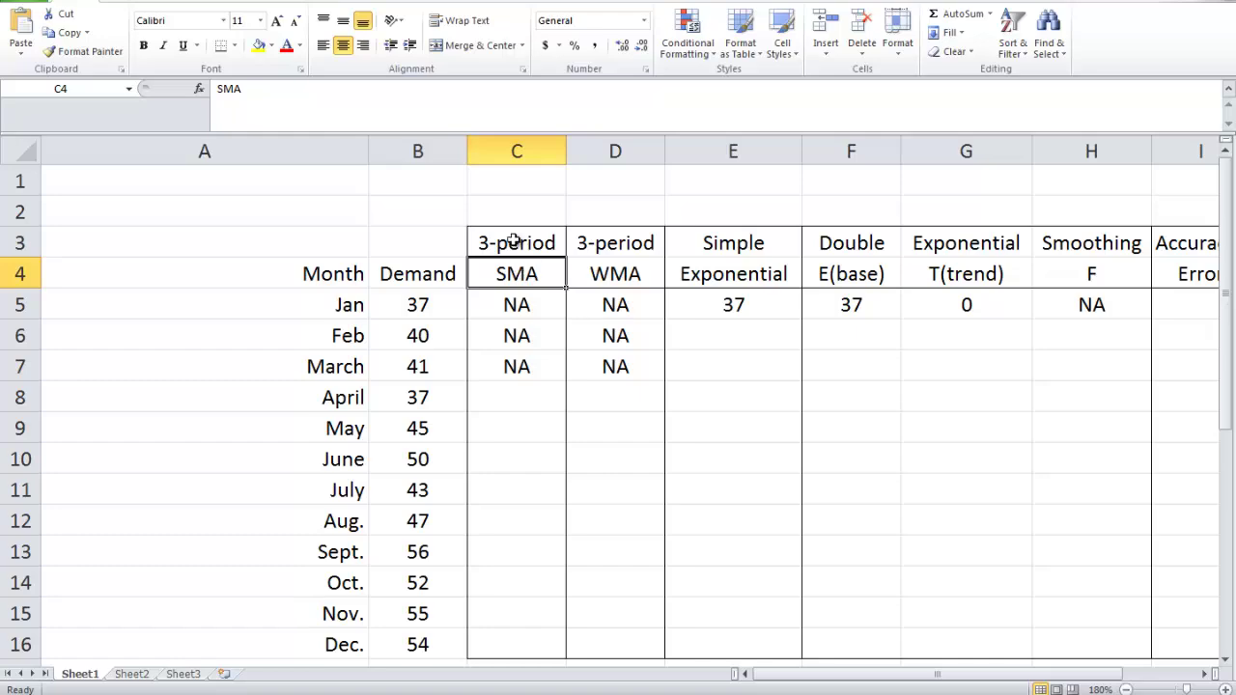
click(337, 307)
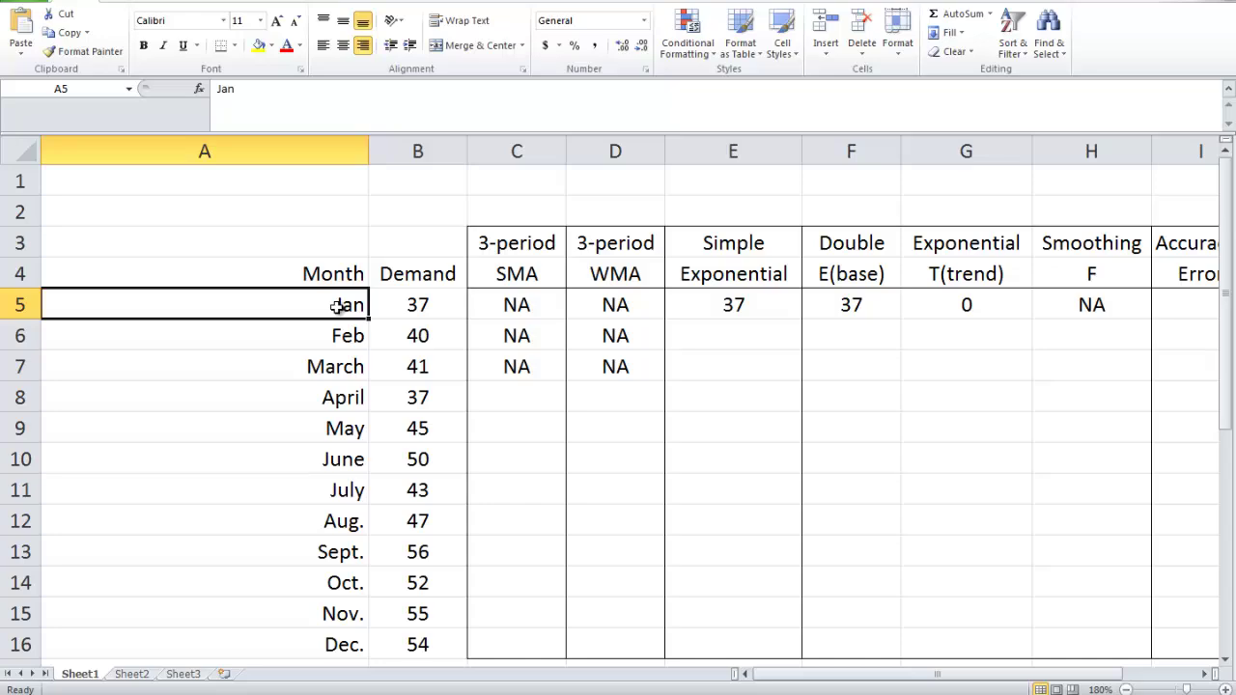
scroll(337, 306, down, 1)
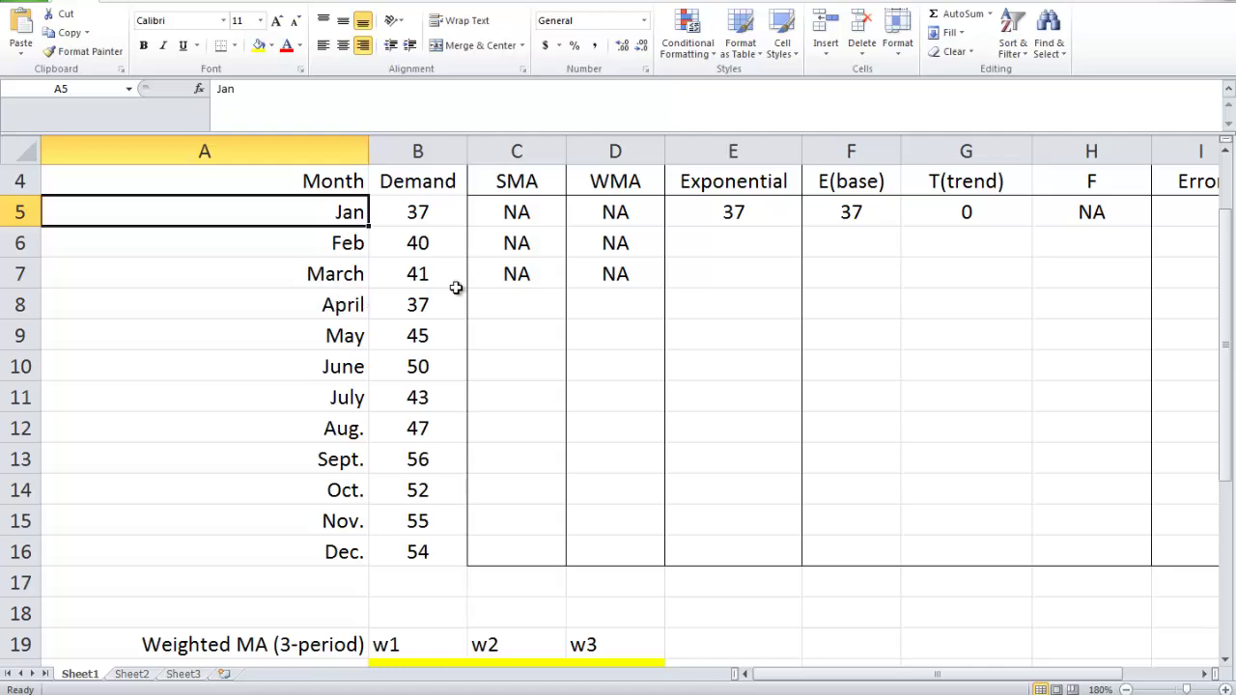
scroll(500, 279, up, 1)
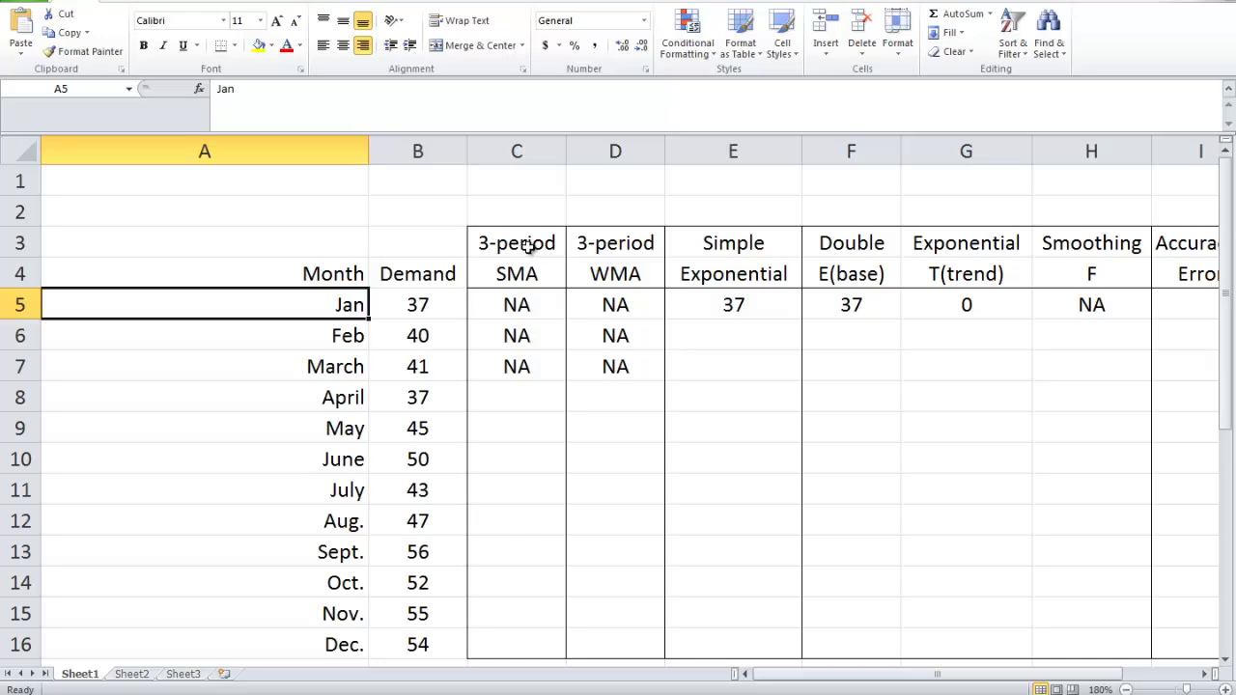
click(493, 400)
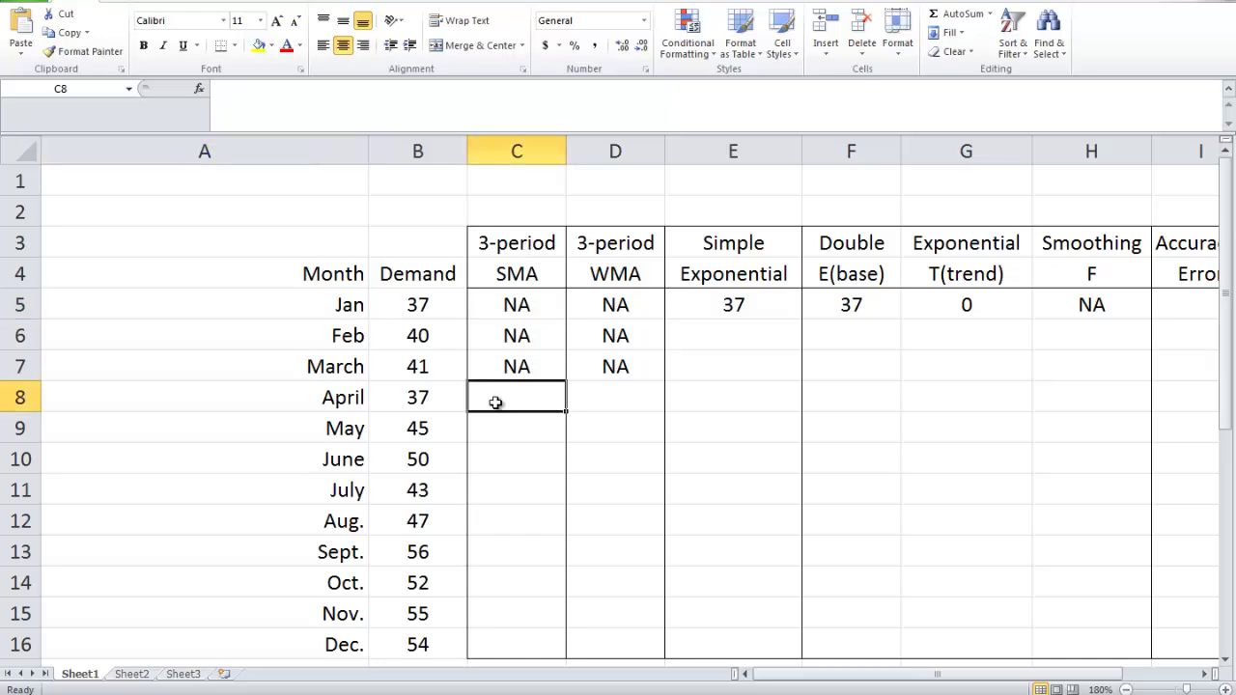
click(515, 309)
click(515, 335)
click(516, 366)
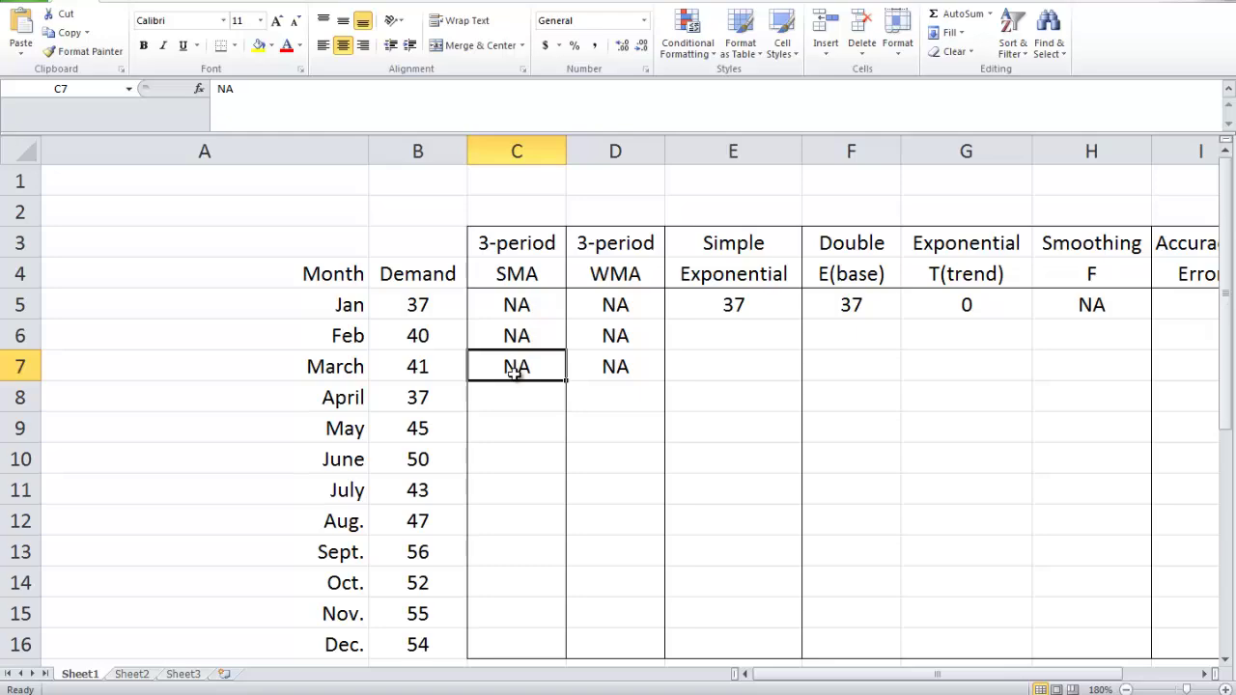
click(505, 395)
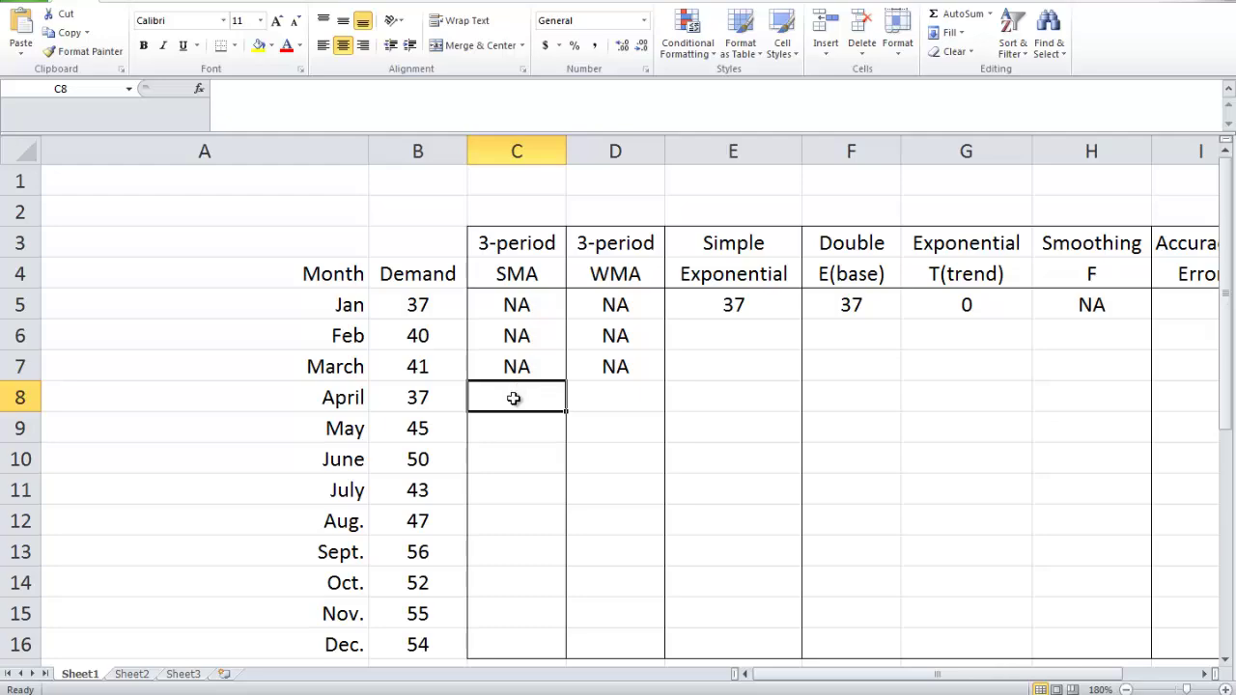
click(513, 306)
click(514, 338)
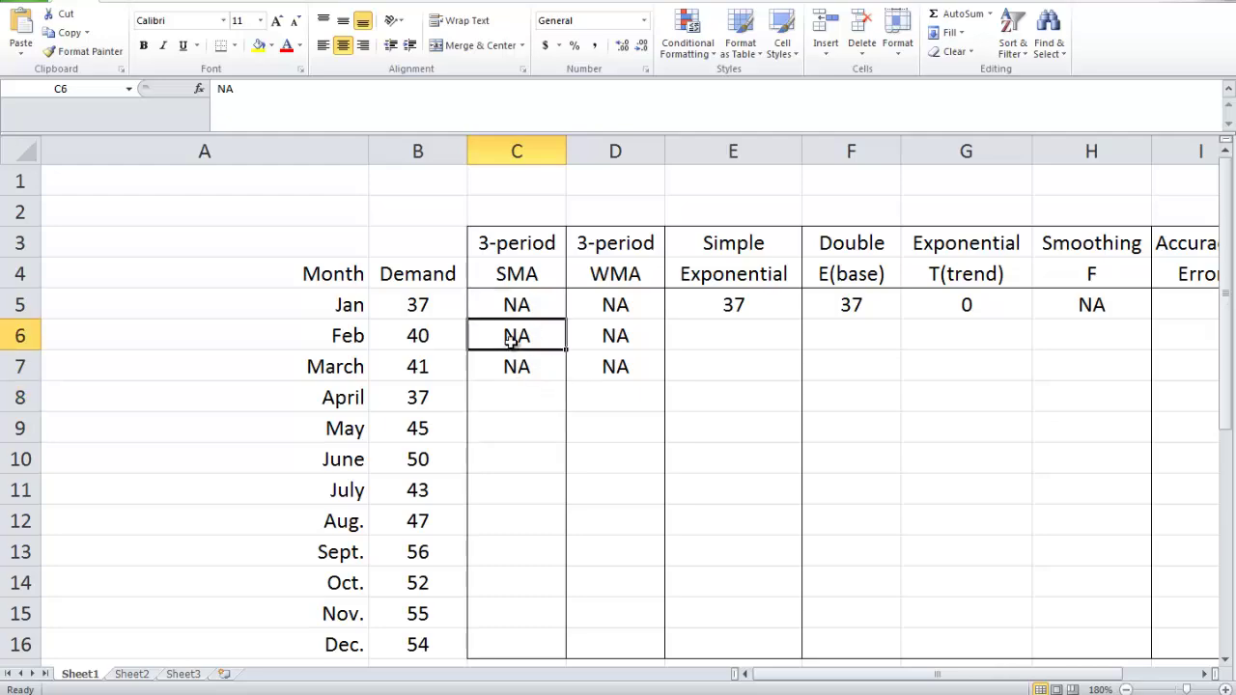
click(513, 368)
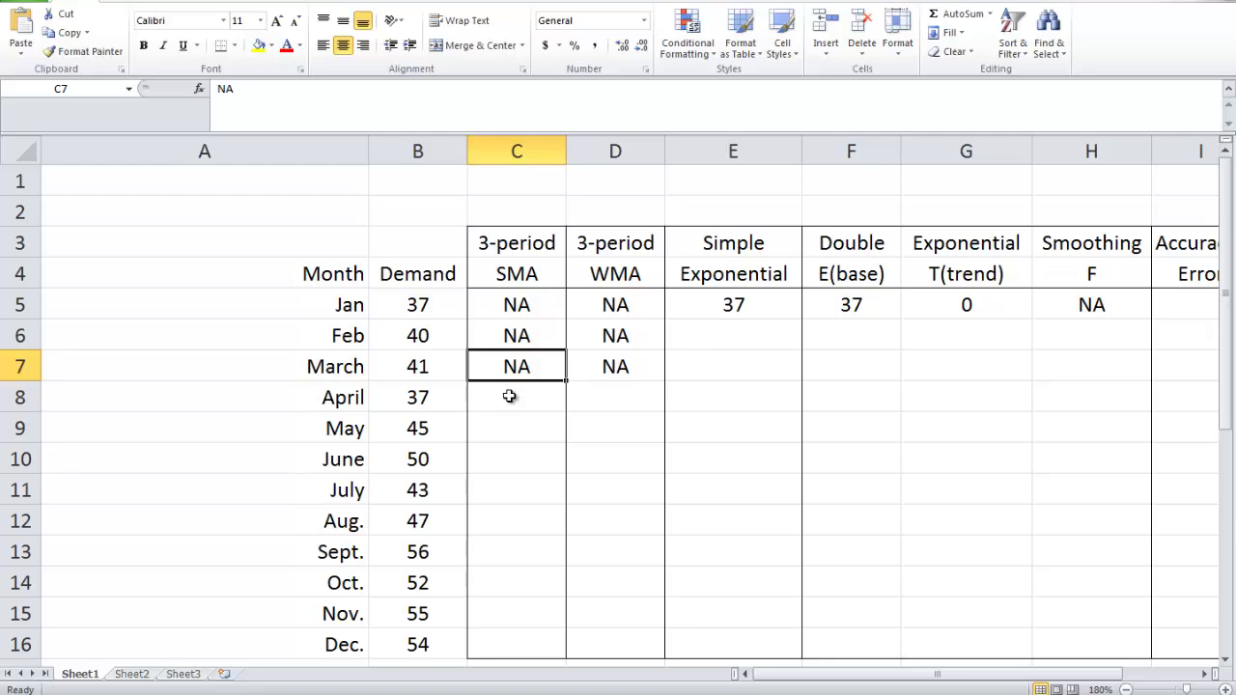
Calculate April's 3-period SMA in C8 with =AVERAGE(B5:B7) and fill the formula down through December in C16.
click(509, 397)
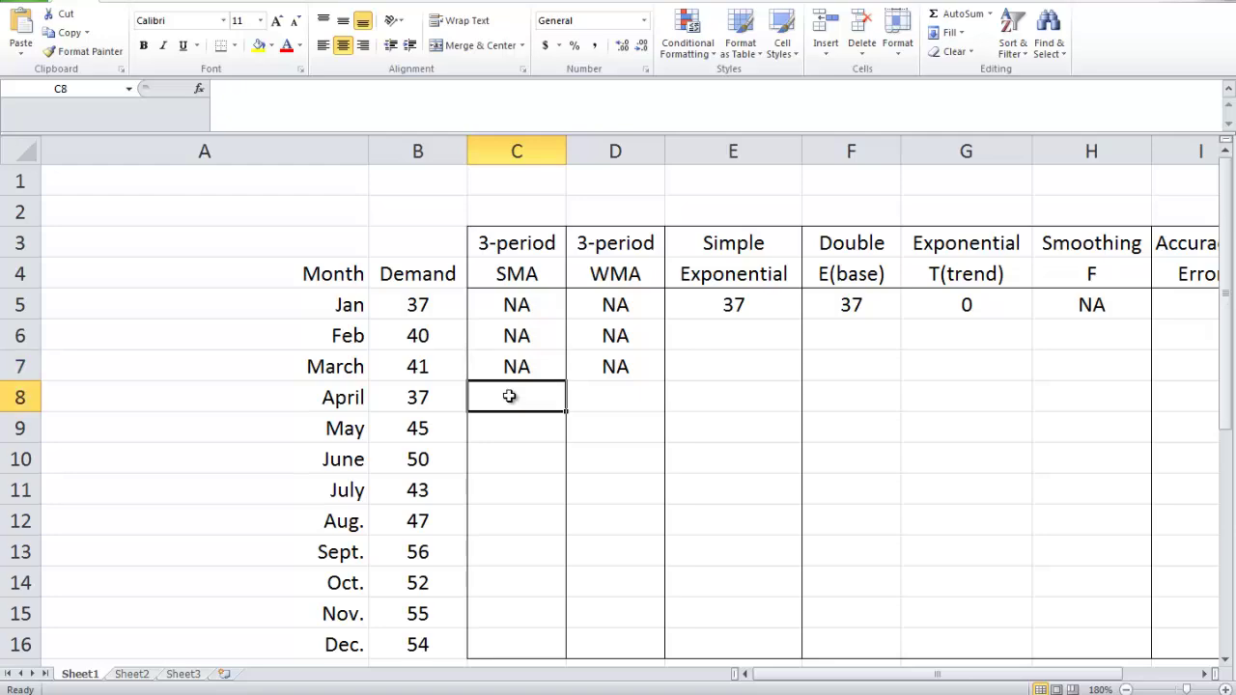
text(=)
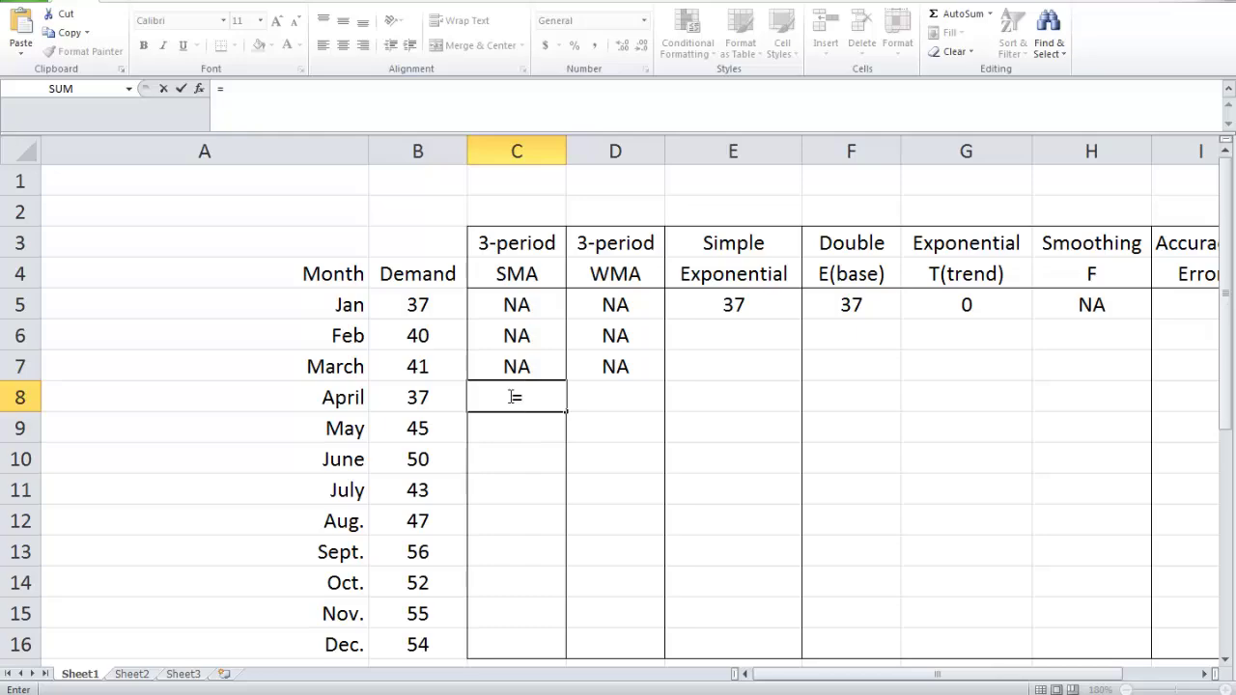
text(av)
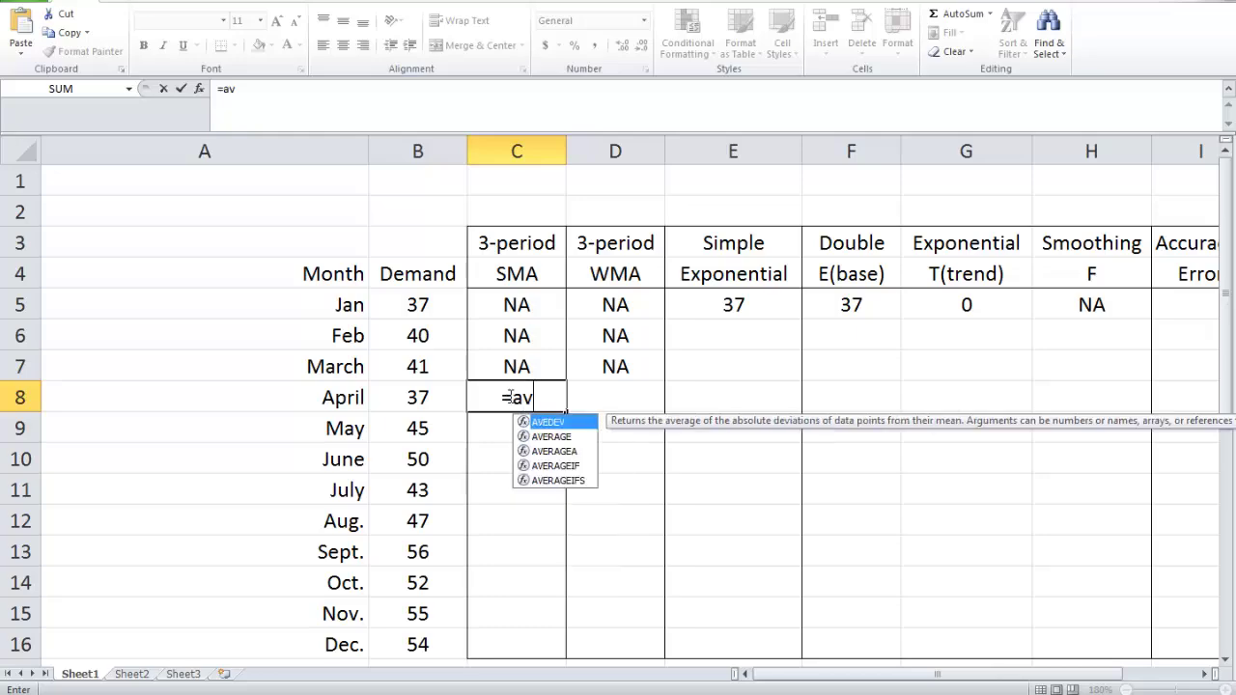
text(erage()
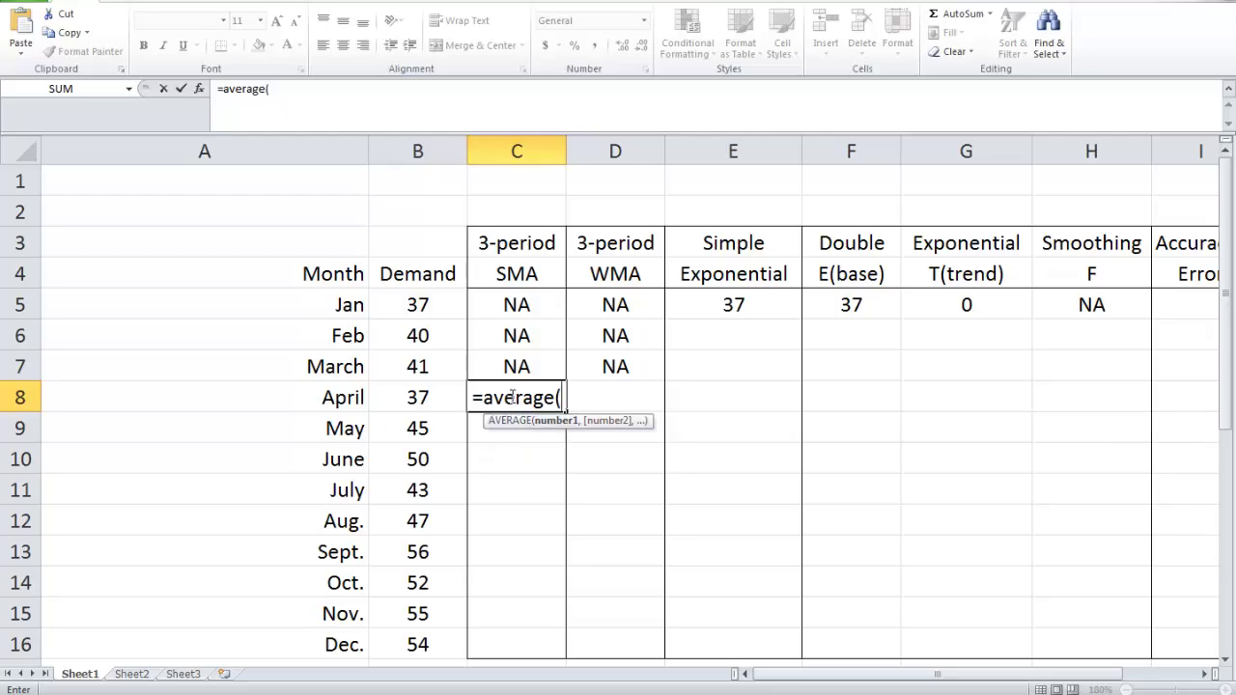
drag(406, 303, 407, 365)
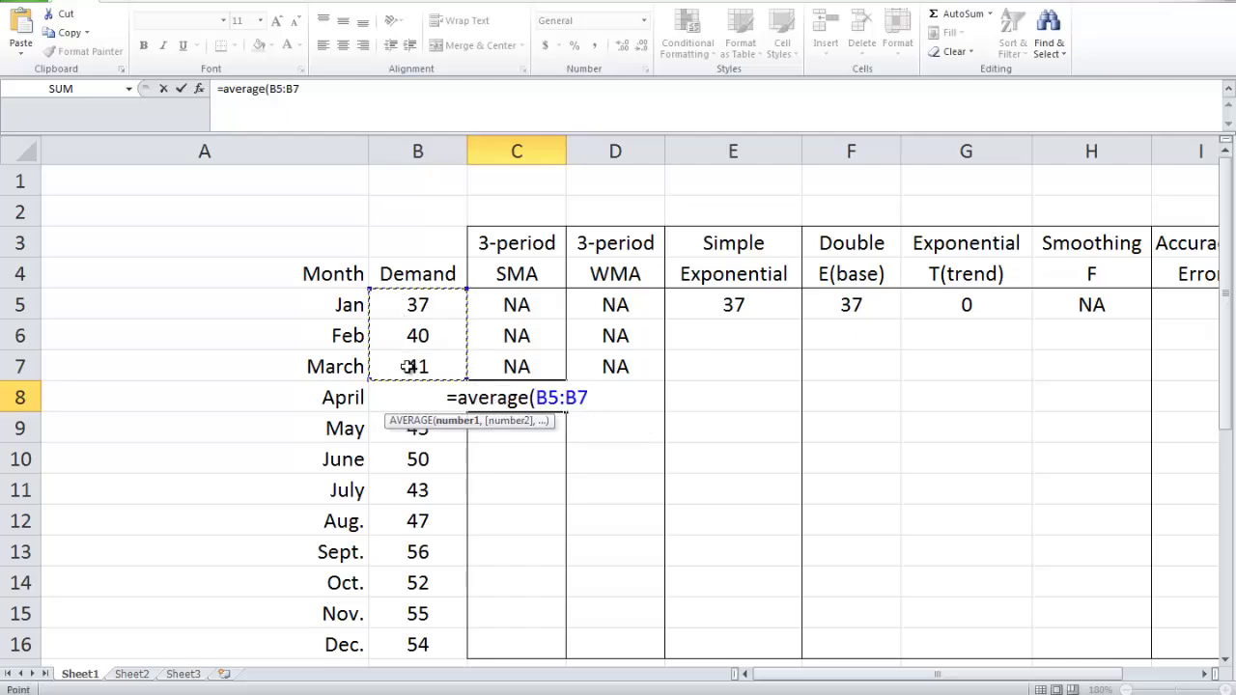
text())
key(Return)
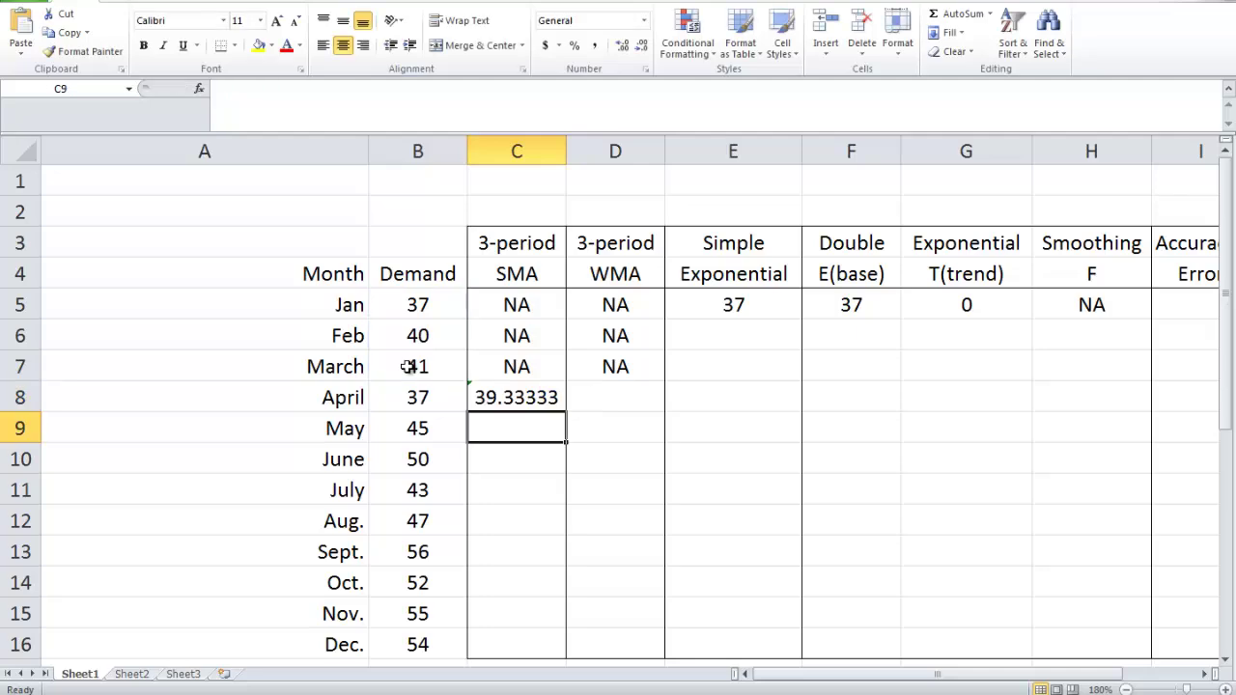
click(534, 401)
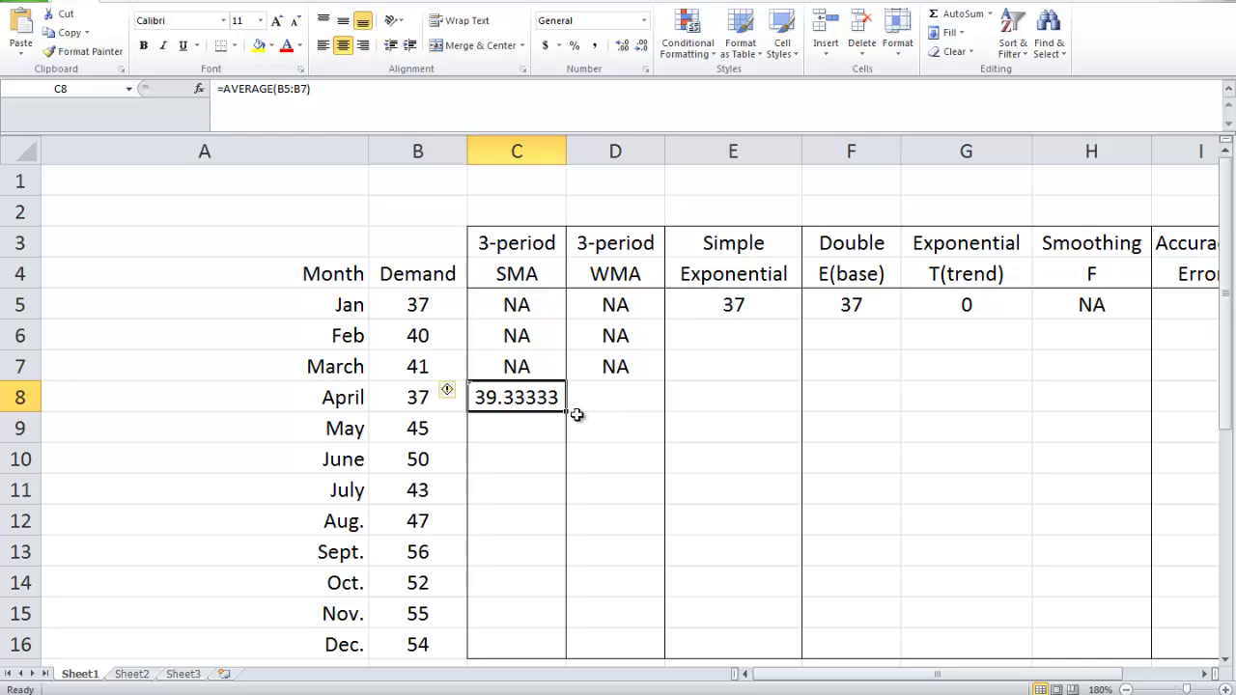
drag(568, 415, 559, 661)
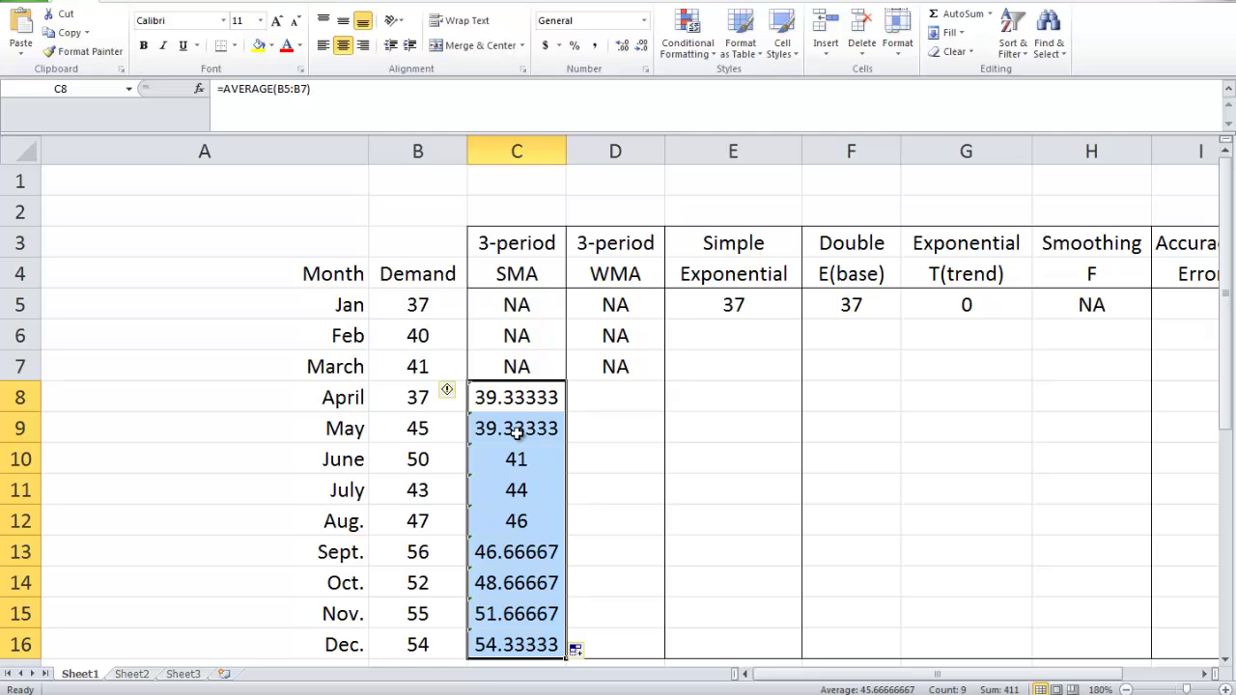
Examine the 3-period WMA column and the w1, w2 and w3 weights in B20:D20.
click(626, 309)
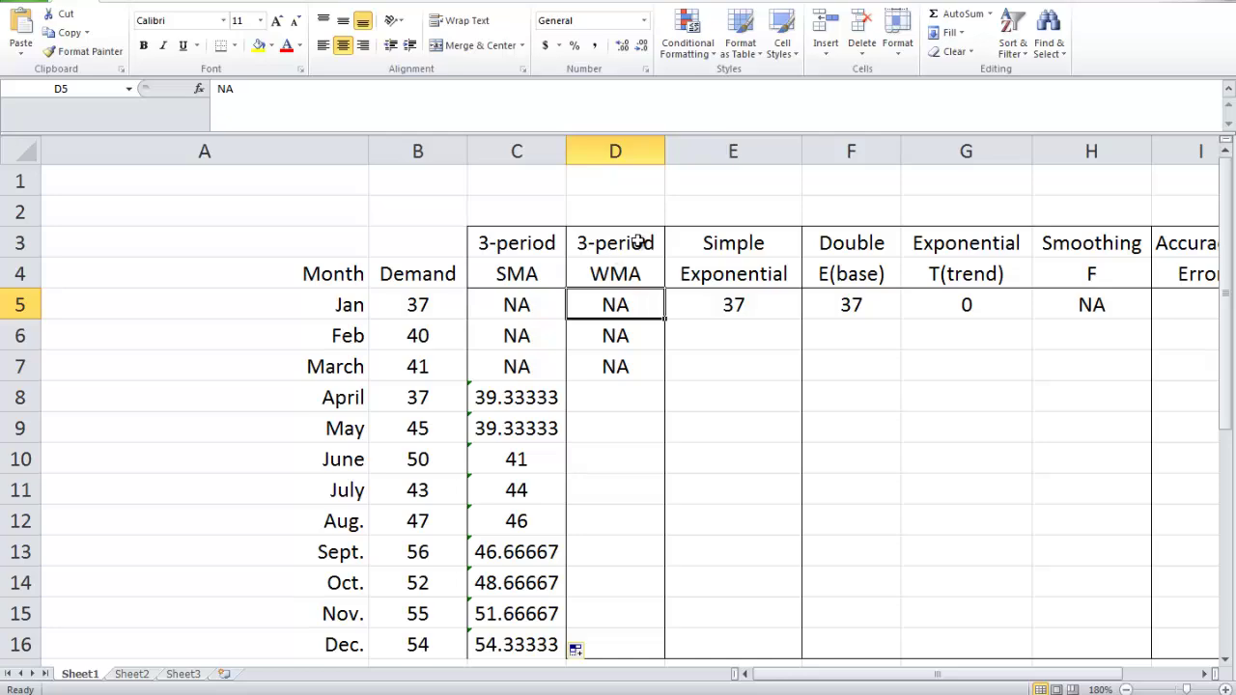
click(625, 276)
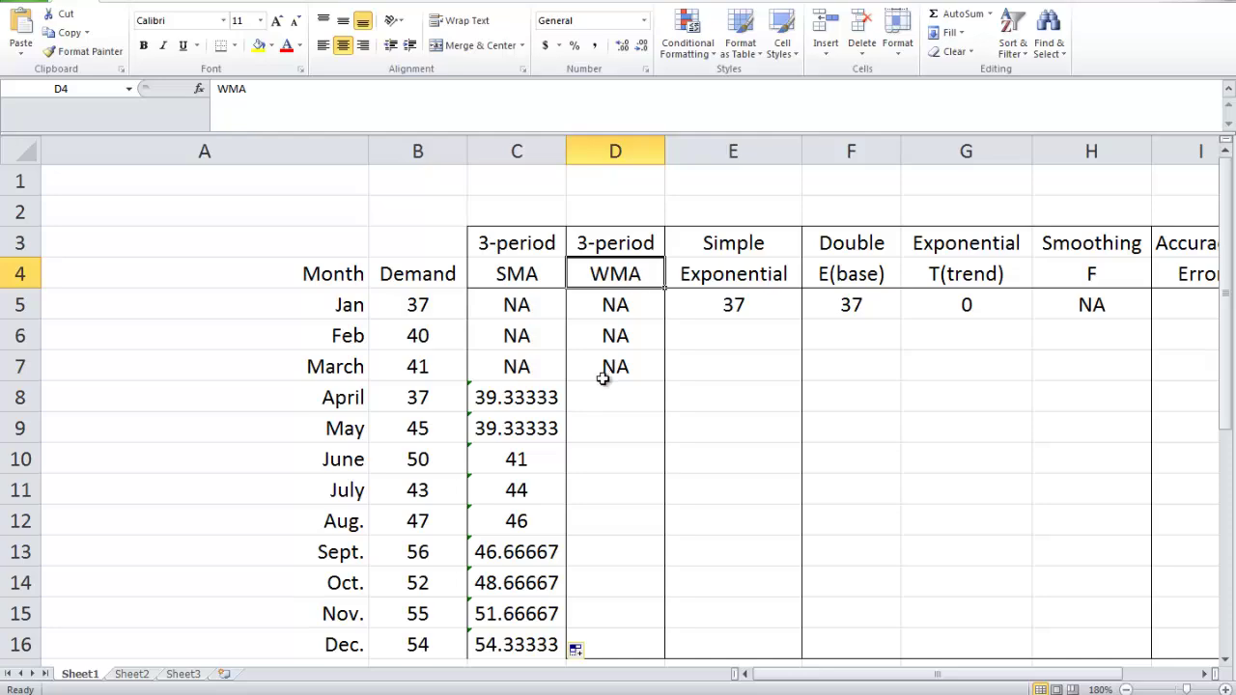
scroll(470, 566, down, 2)
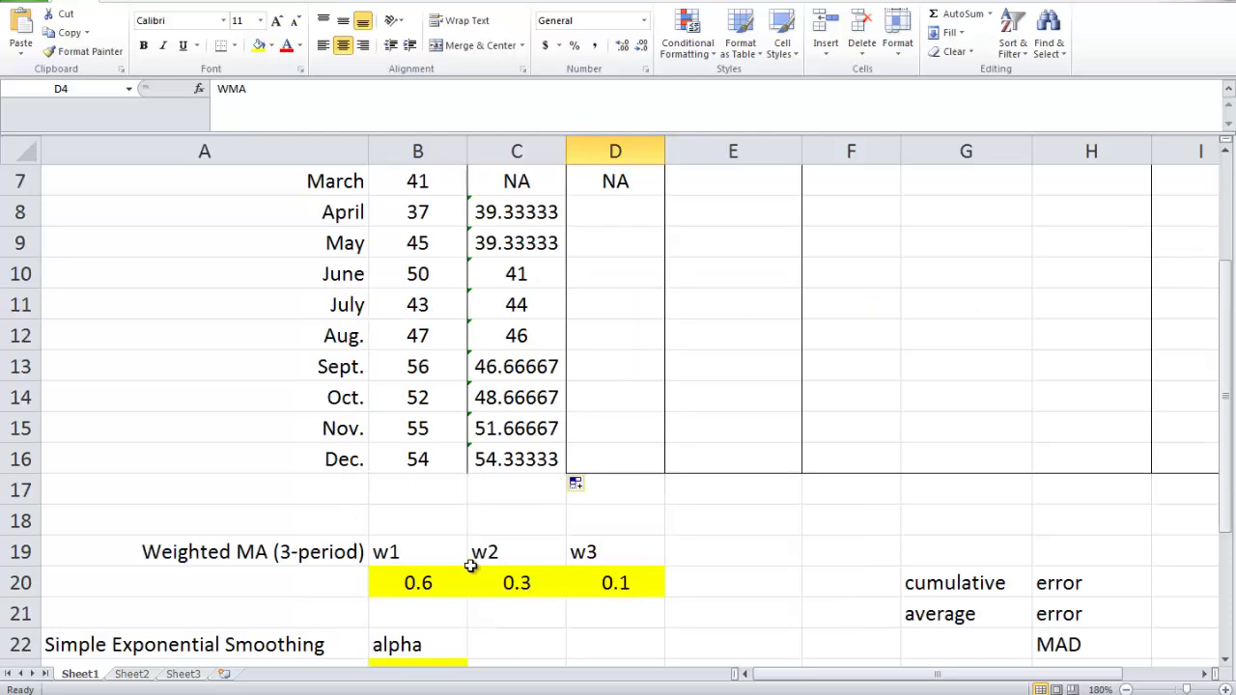
click(438, 583)
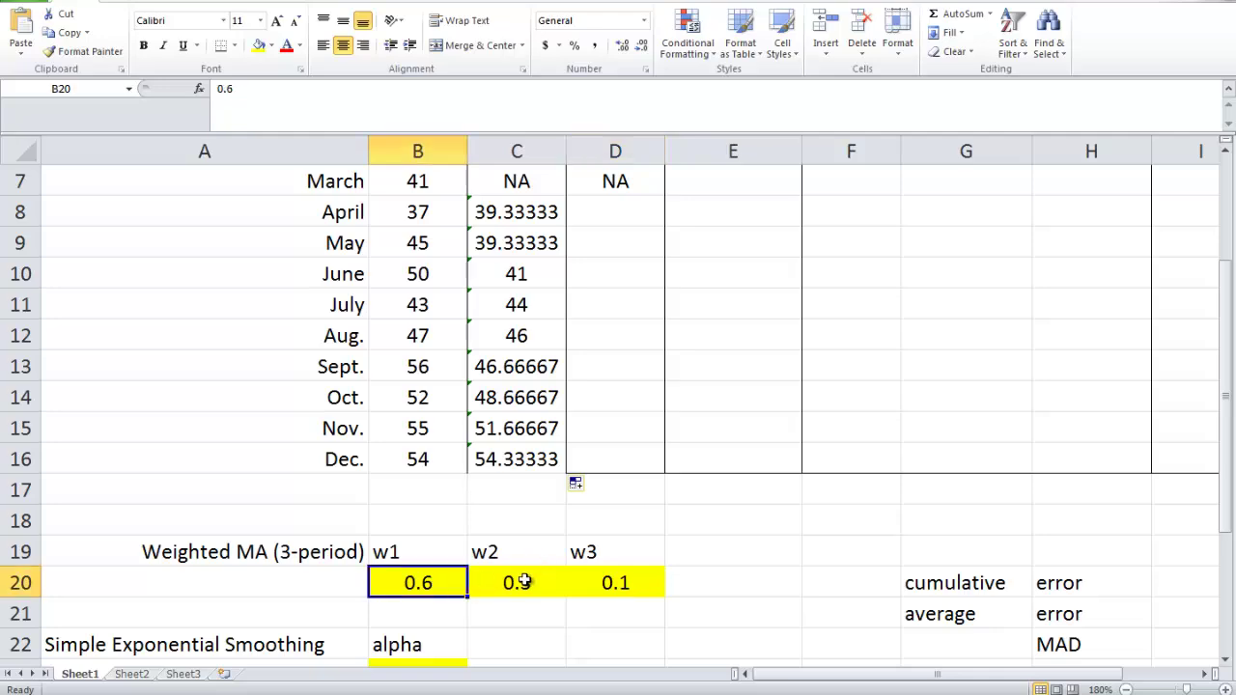
click(637, 581)
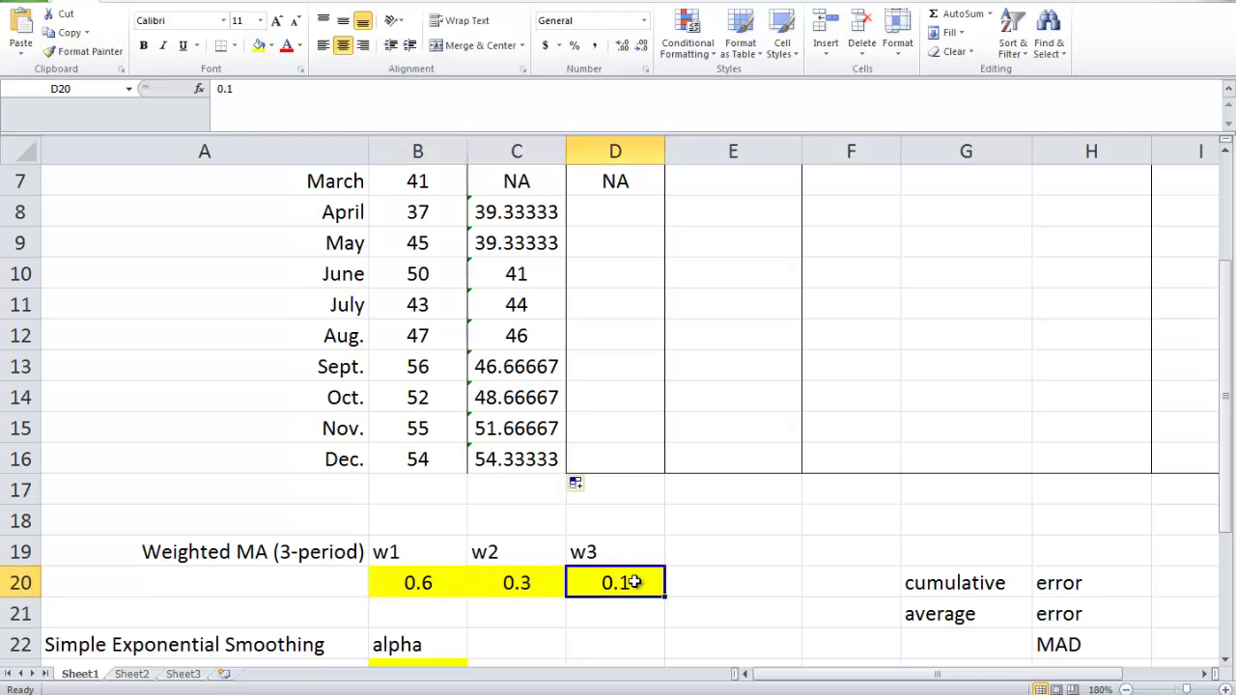
click(419, 582)
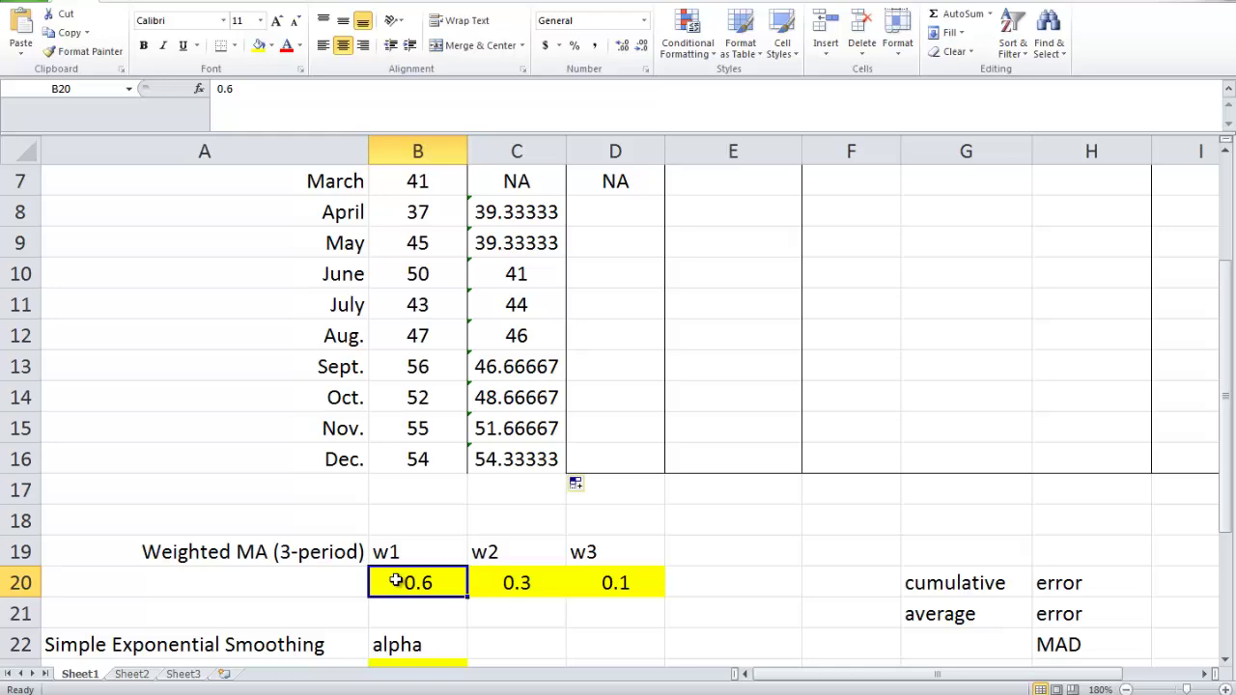
click(512, 581)
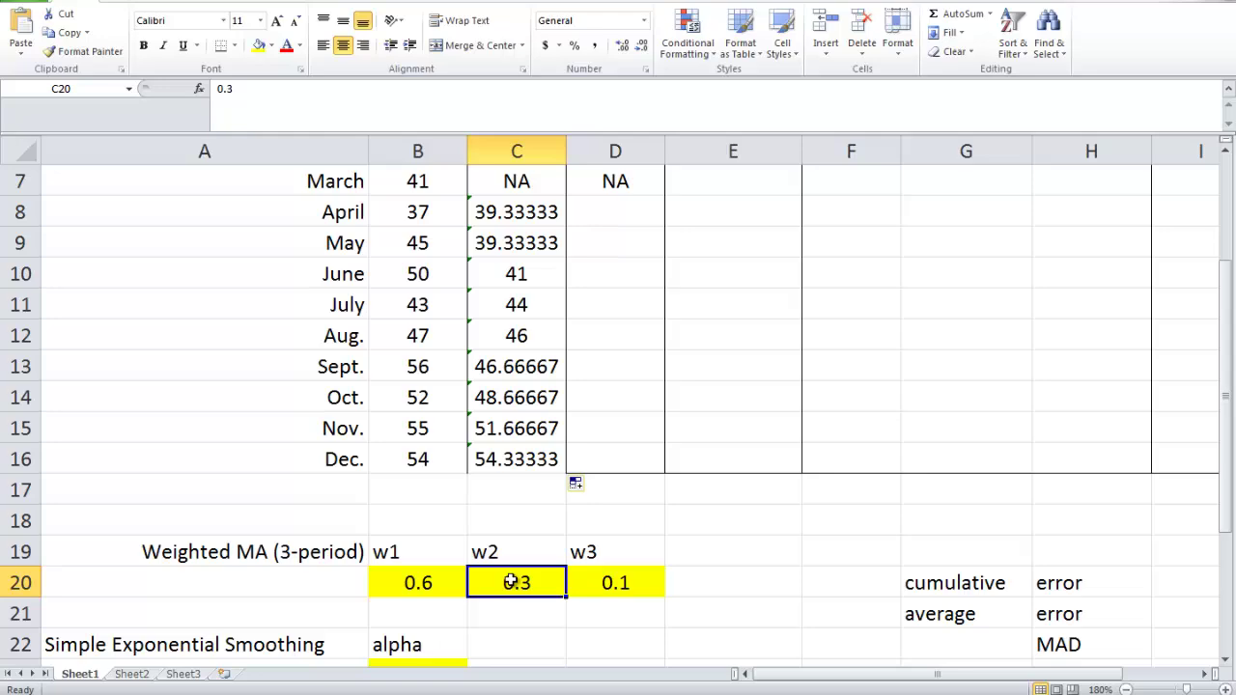
Begin April's WMA formula in D8 with the absolute w1 weight times March demand, =$B$20*B7.
scroll(589, 535, up, 1)
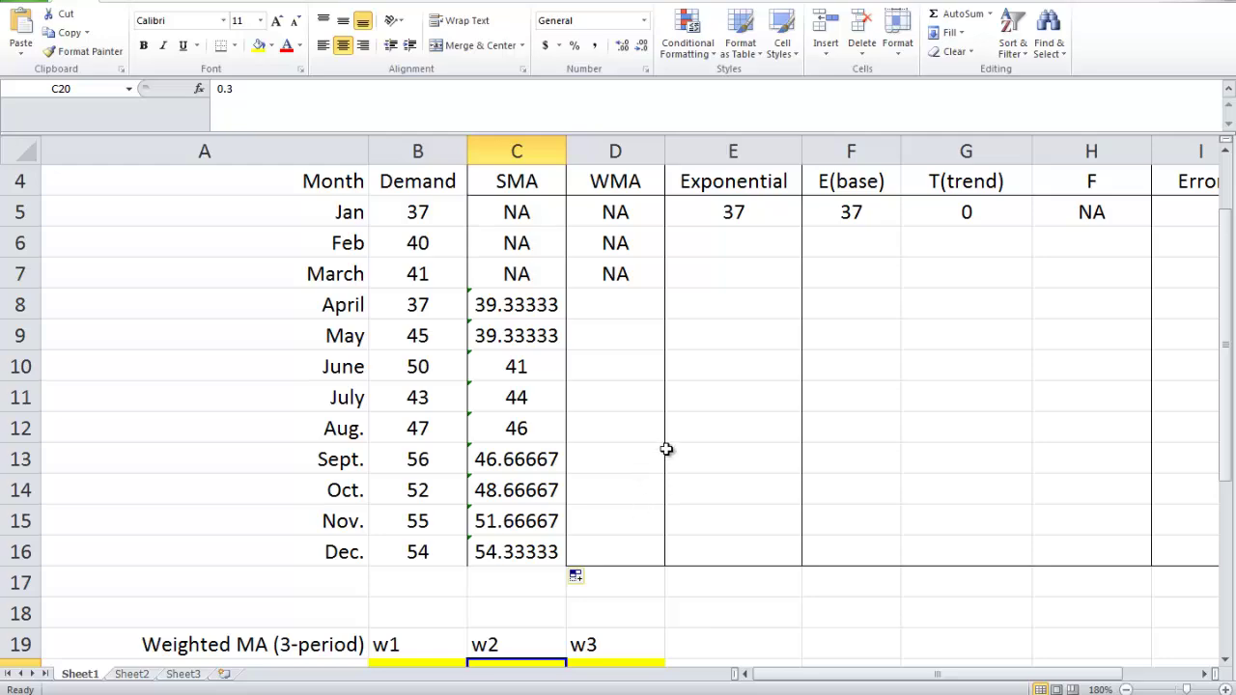
click(606, 307)
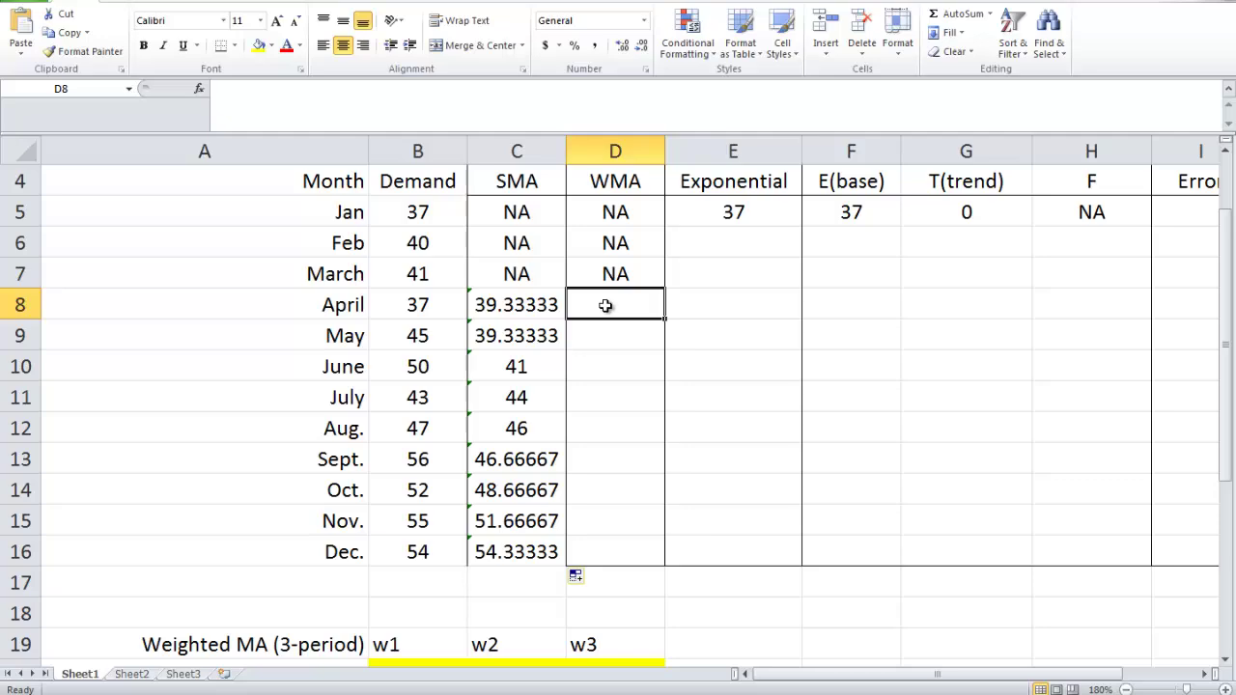
text(=)
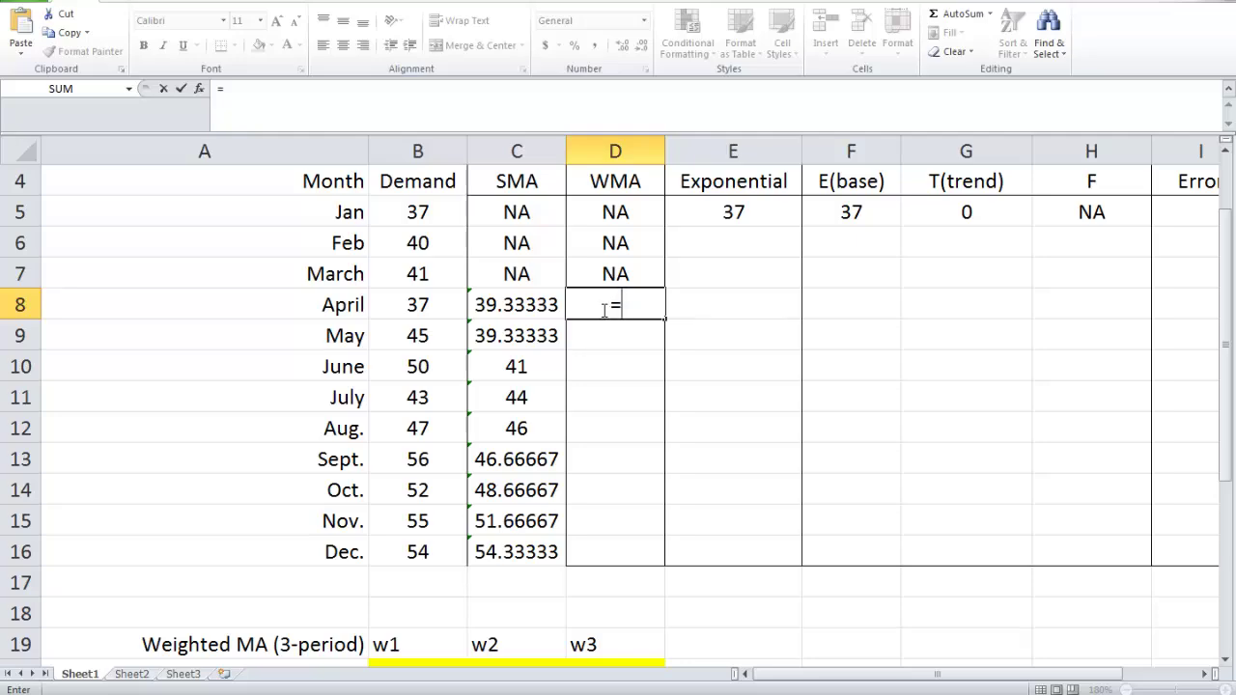
scroll(603, 307, down, 1)
click(428, 582)
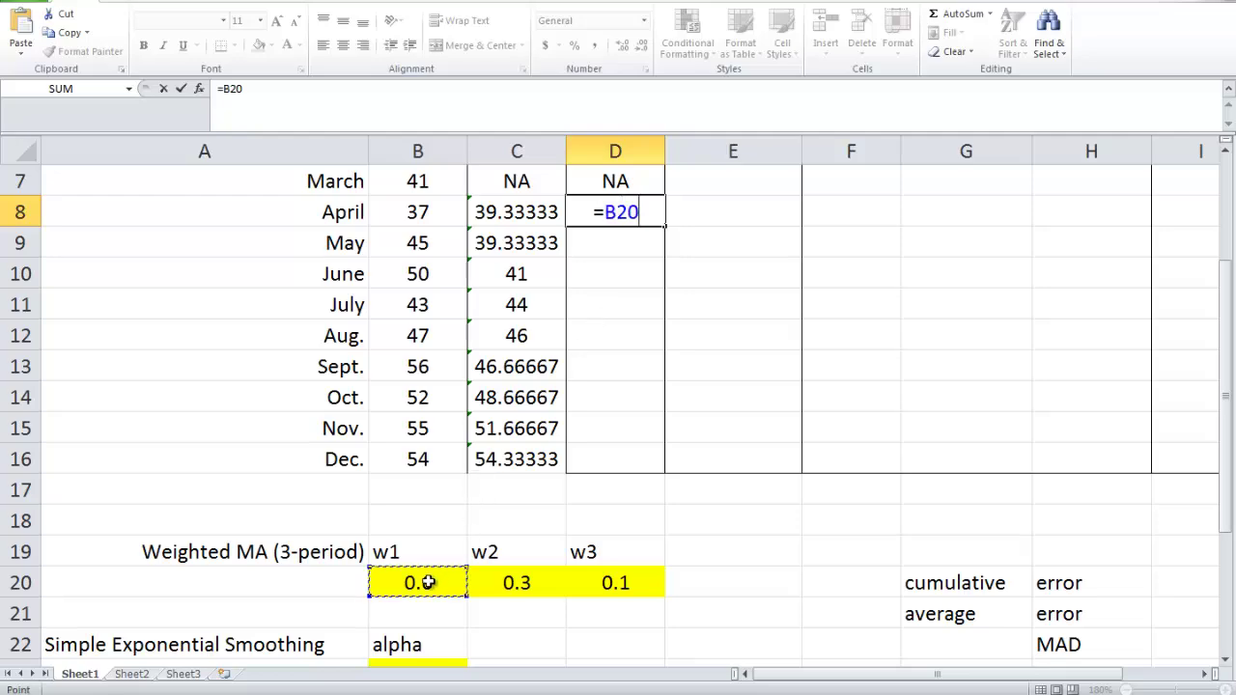
key(F4)
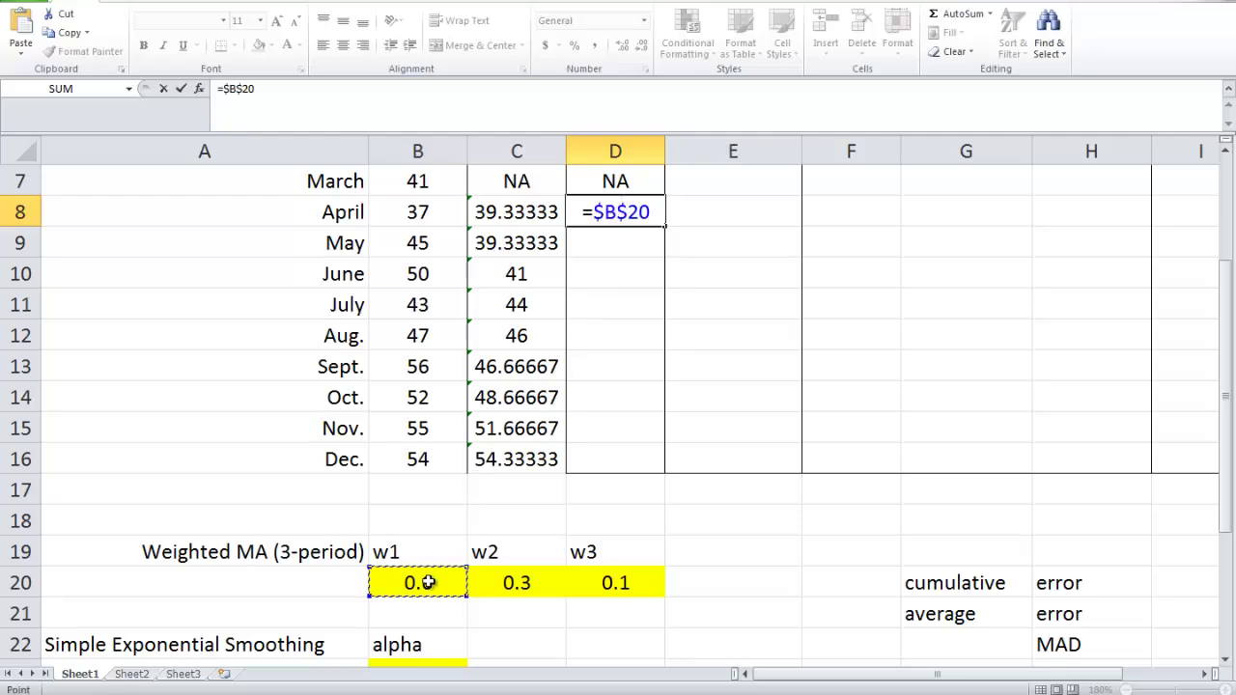
text(*)
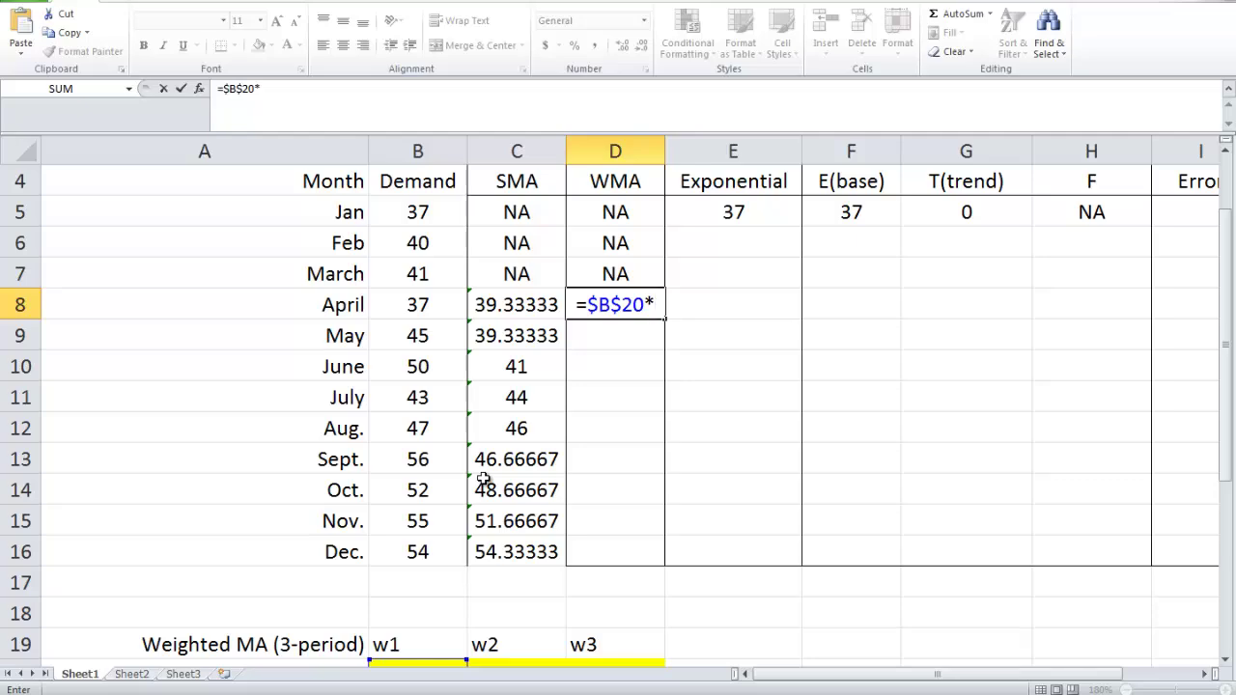
click(416, 273)
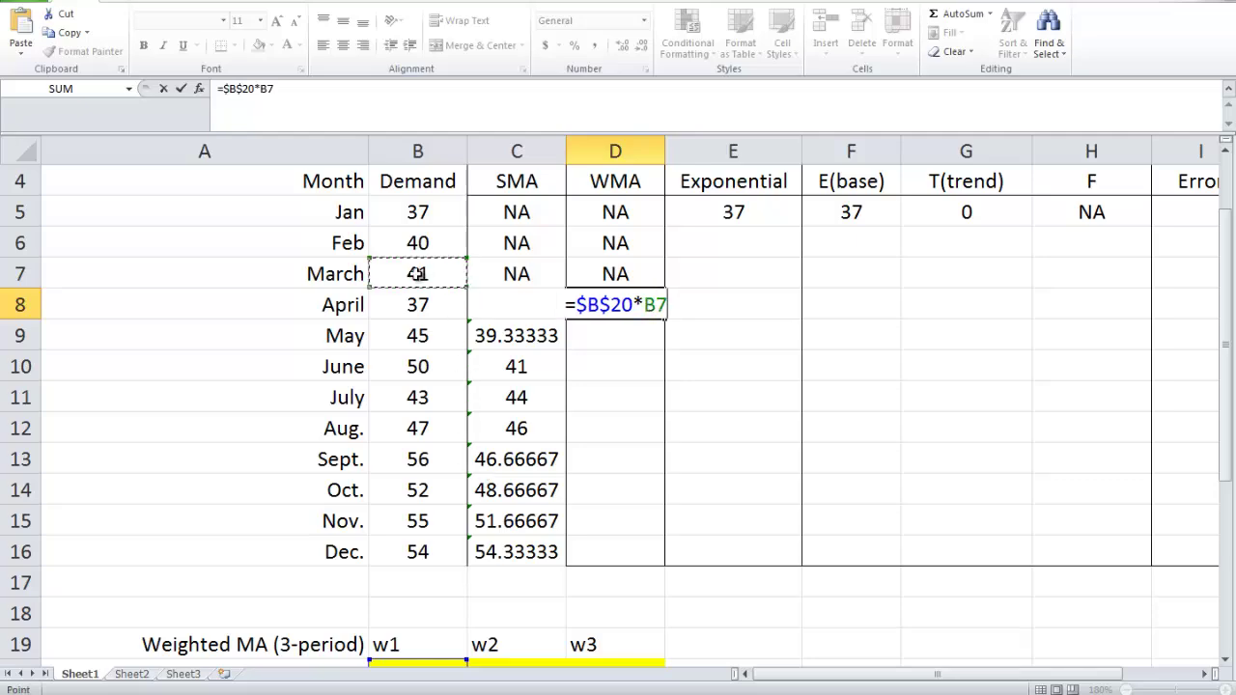
Extend April's WMA formula by adding the absolute w2 weight times February demand, +$C$20*B6.
text(+)
scroll(425, 275, down, 3)
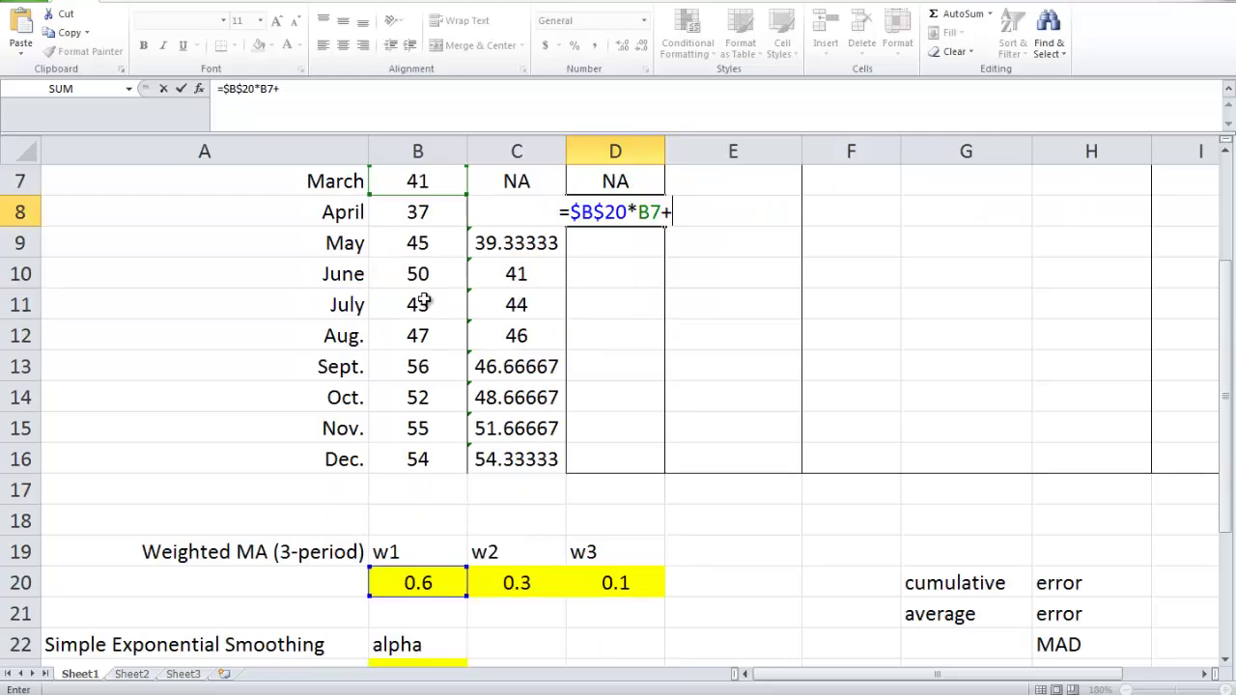
click(497, 398)
key(F4)
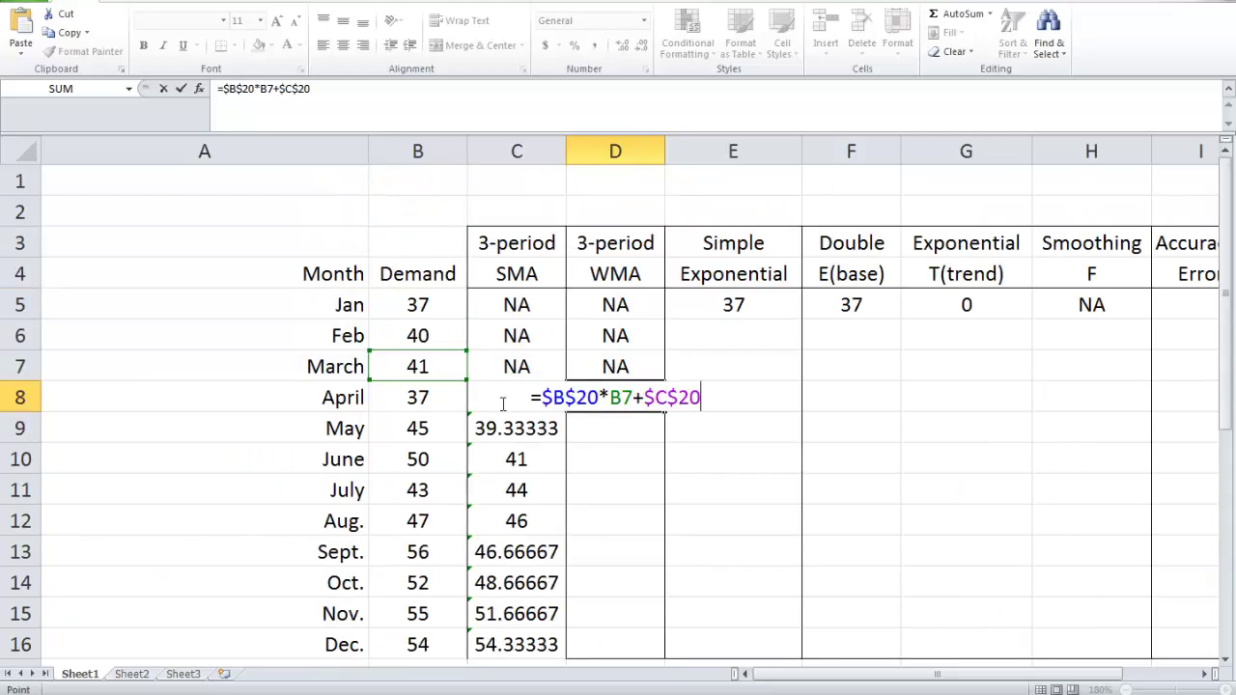
text(*)
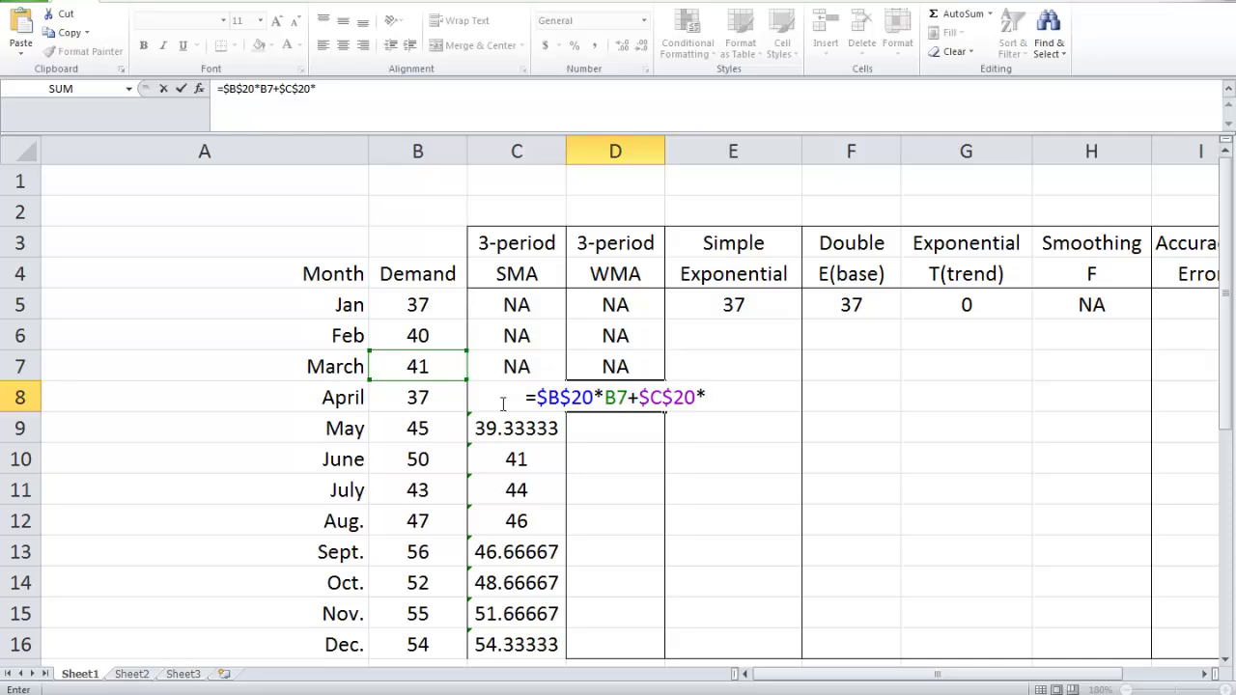
click(402, 335)
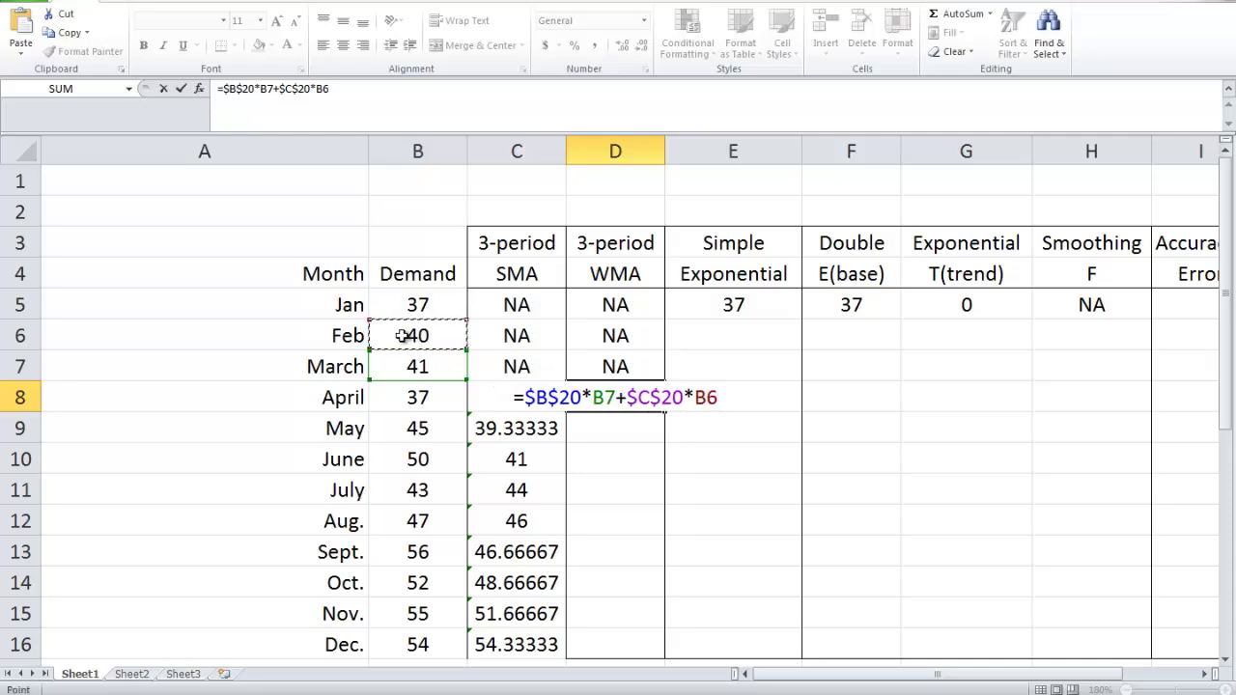
Complete April's WMA formula in D8 by adding the absolute w3 weight times January demand, +$D$20*B5.
text(+)
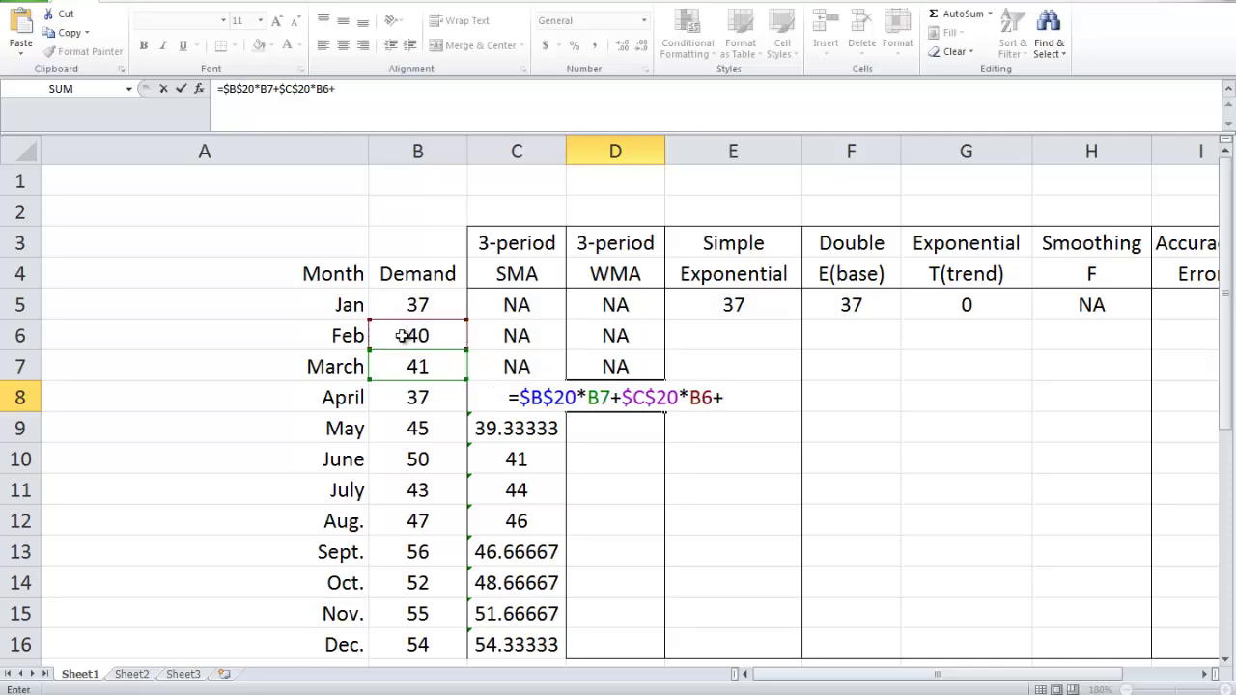
scroll(402, 335, down, 2)
click(609, 589)
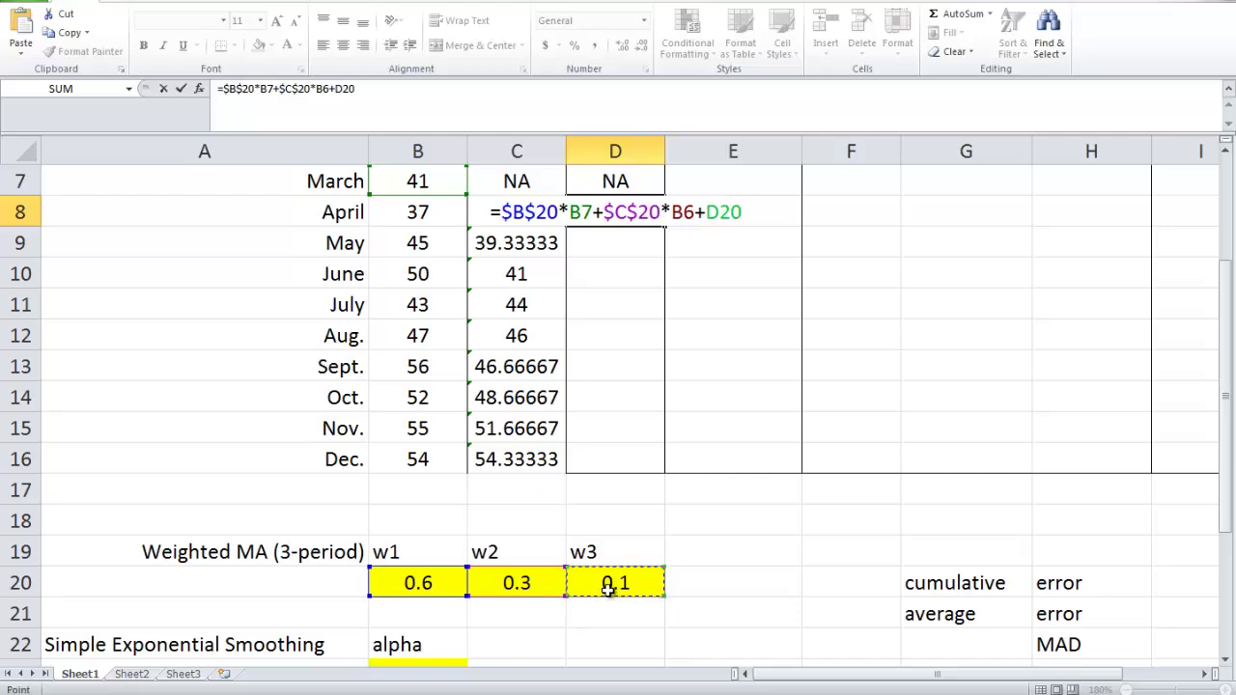
key(F4)
text(*)
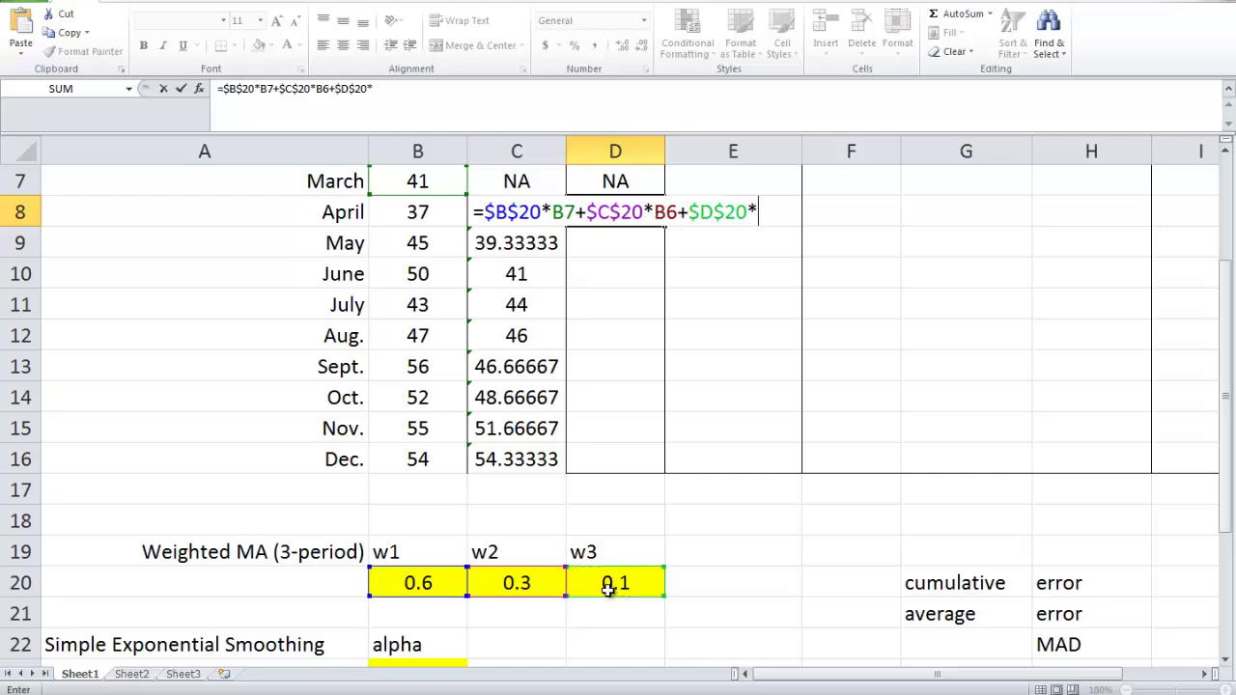
scroll(623, 565, up, 2)
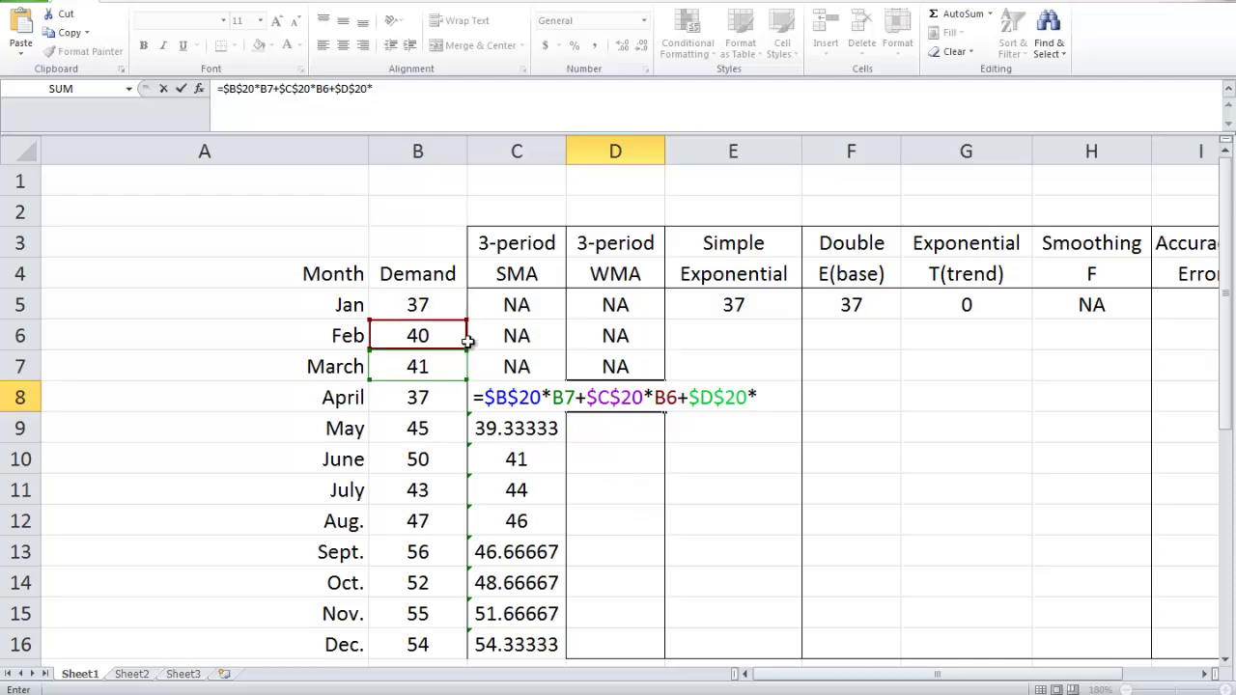
click(419, 305)
key(Return)
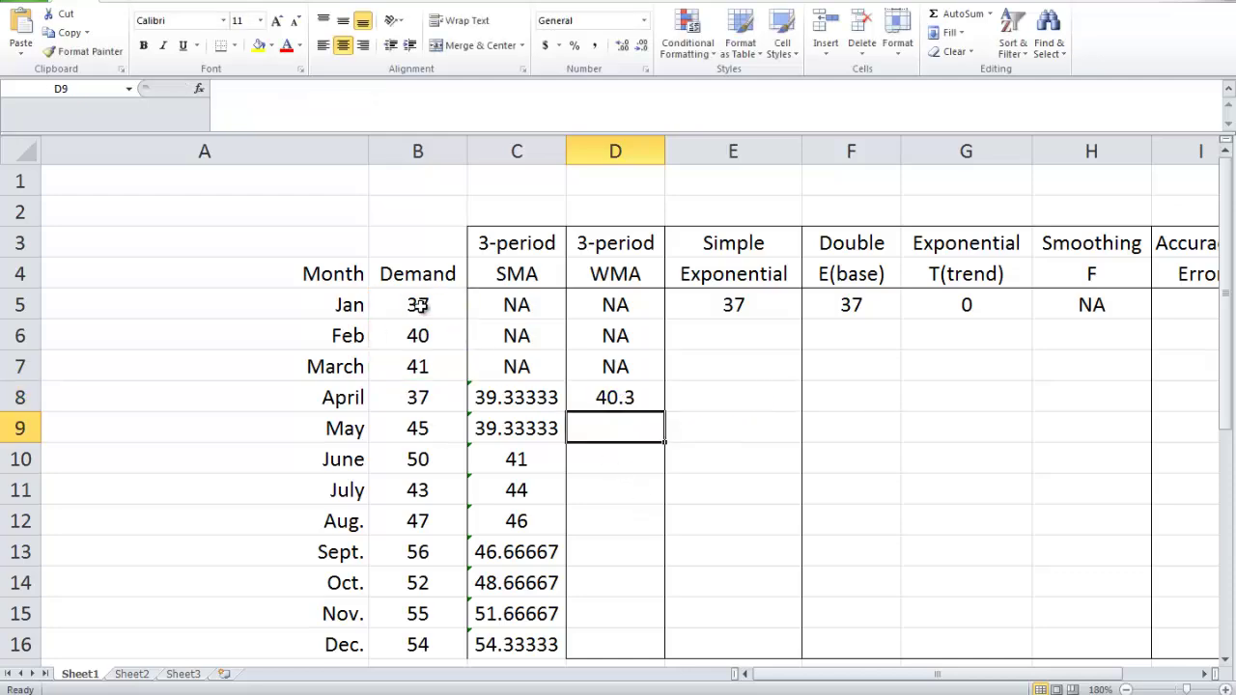
Fill April's WMA formula from D8 down through December in D16.
click(623, 397)
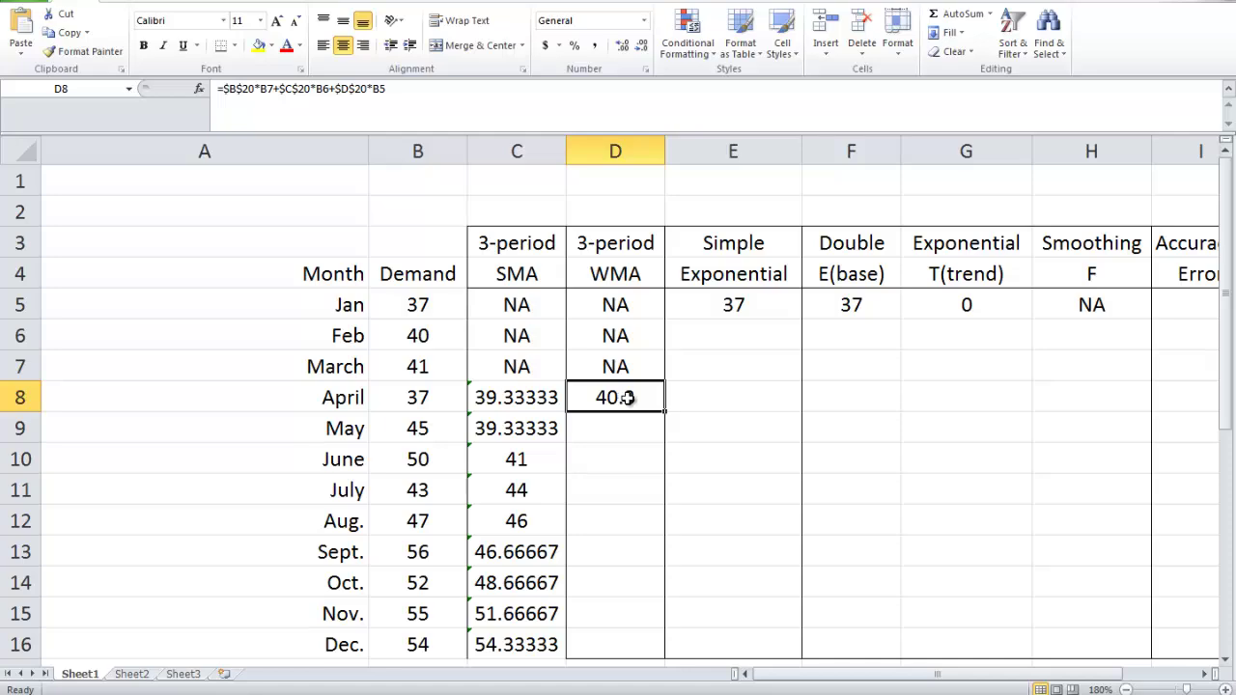
scroll(666, 319, down, 1)
drag(666, 320, 669, 564)
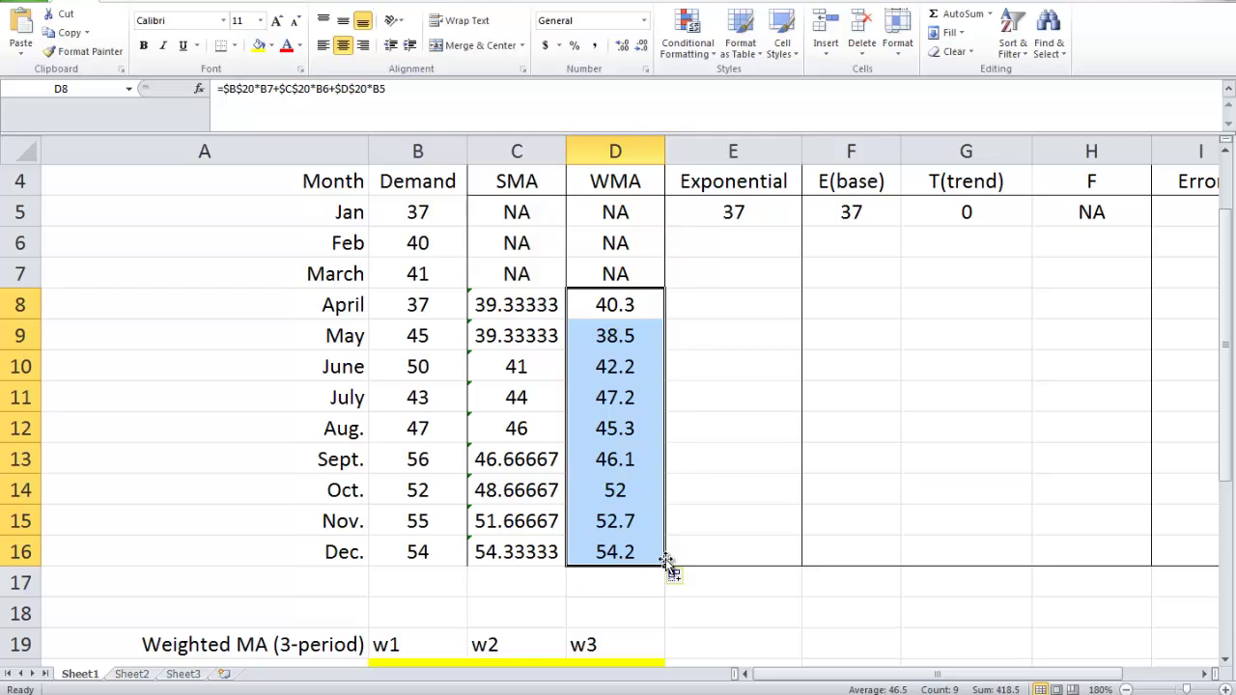
Examine the Simple Exponential Smoothing formulas in A23:A24, the alpha in B23, and January's starting forecast against January's demand.
click(681, 297)
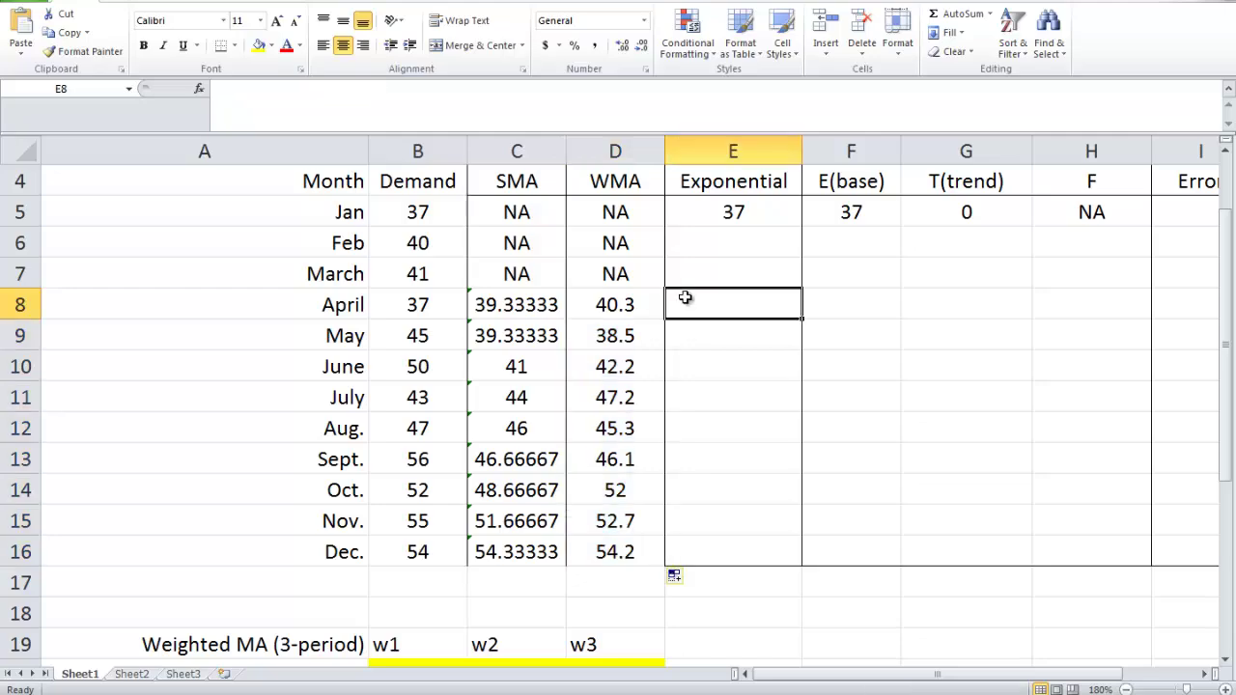
scroll(705, 282, up, 1)
scroll(710, 278, down, 1)
scroll(710, 278, up, 1)
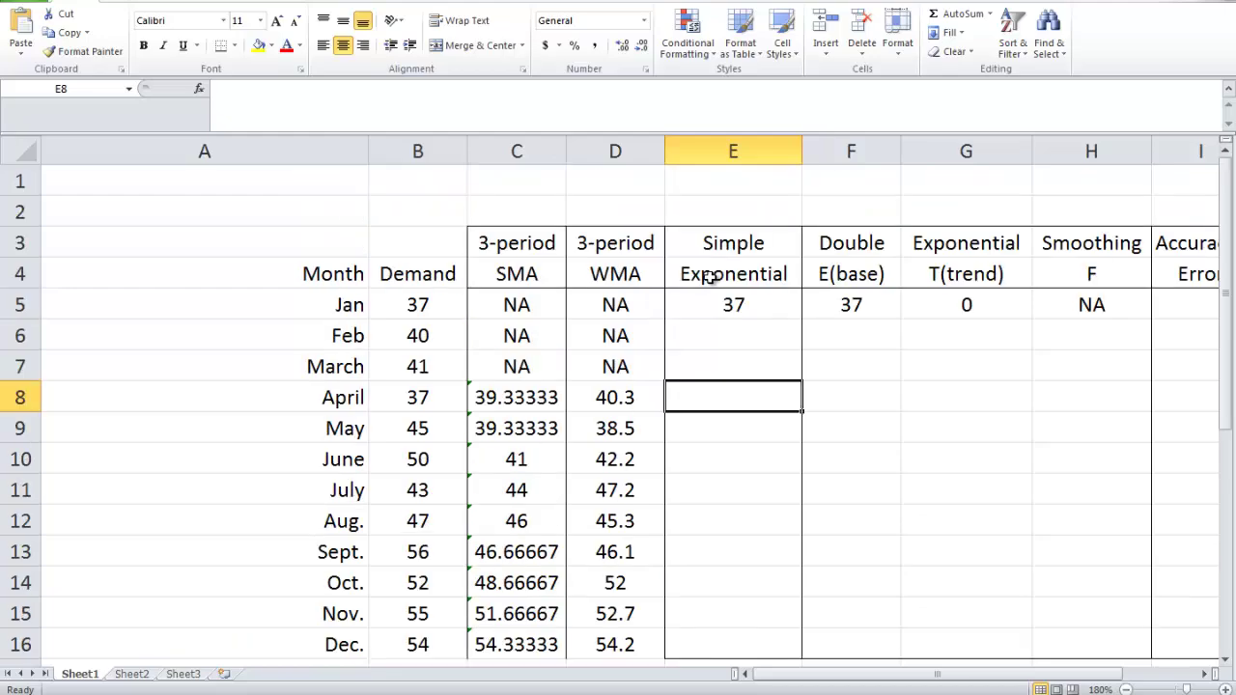
scroll(709, 278, down, 4)
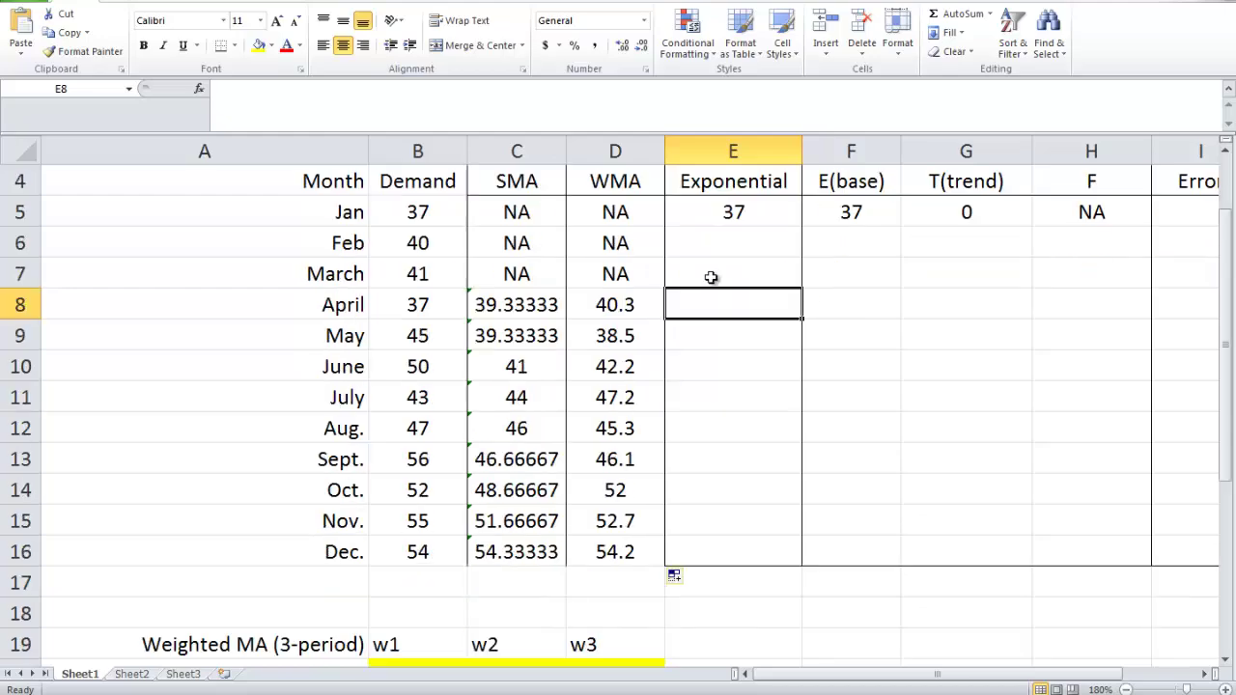
click(85, 491)
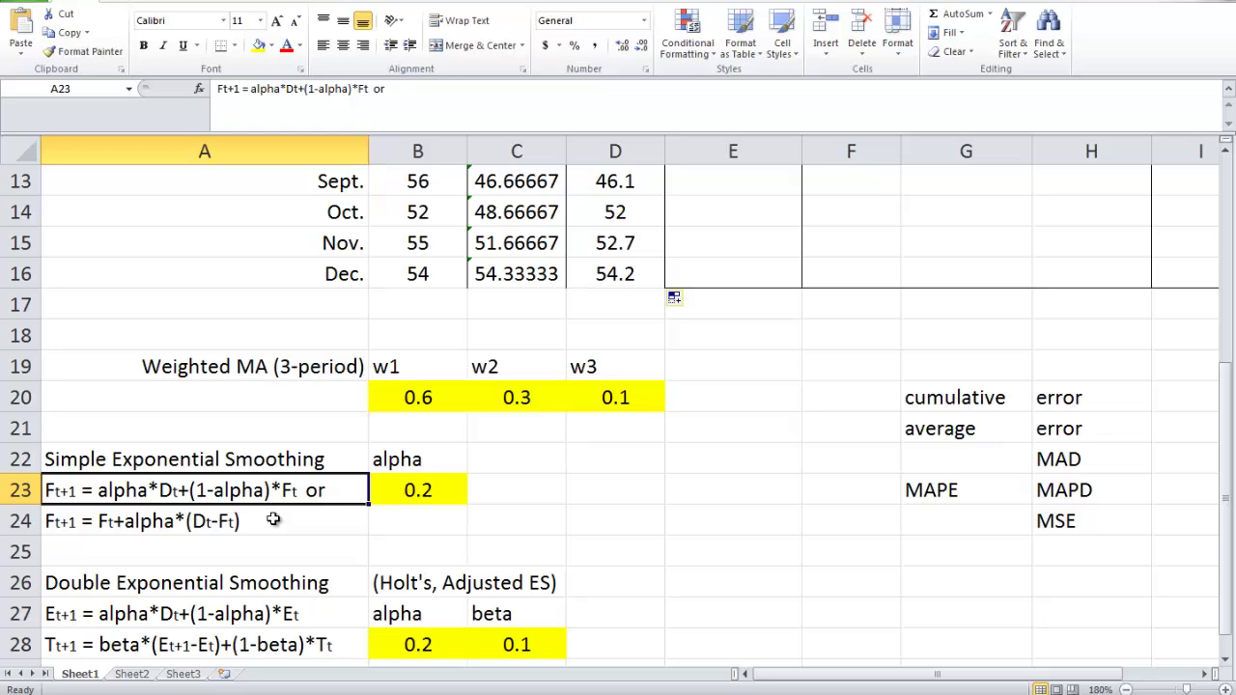
click(113, 526)
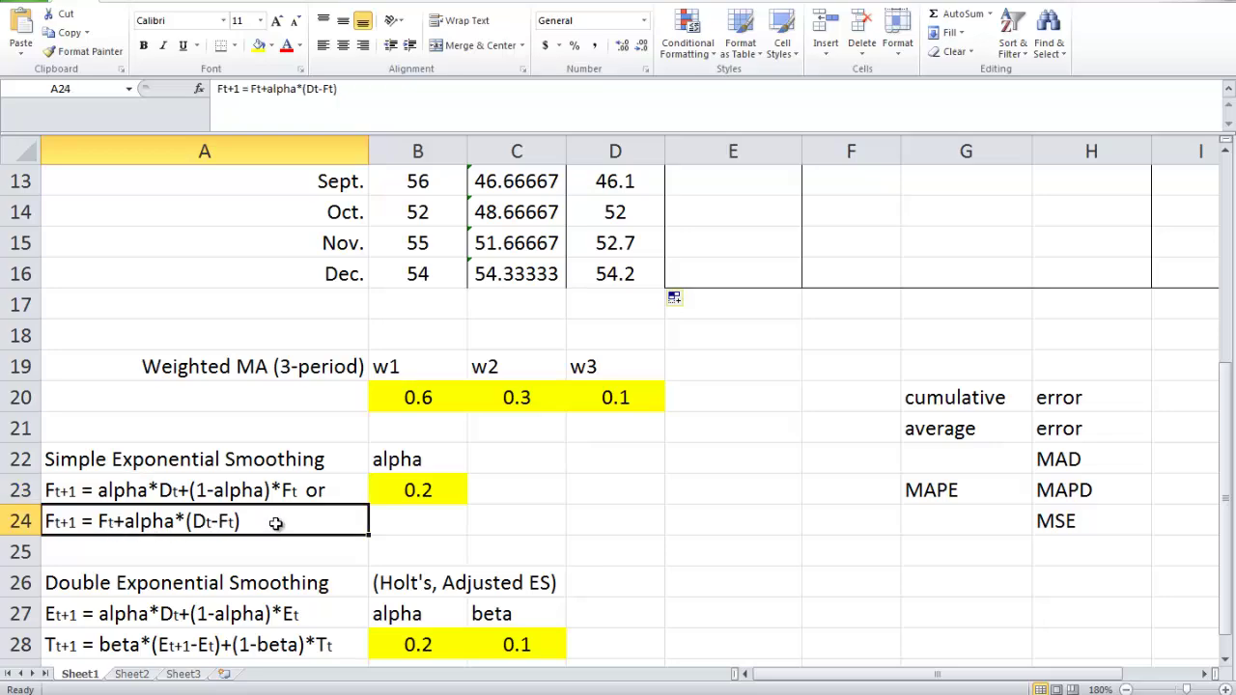
click(203, 496)
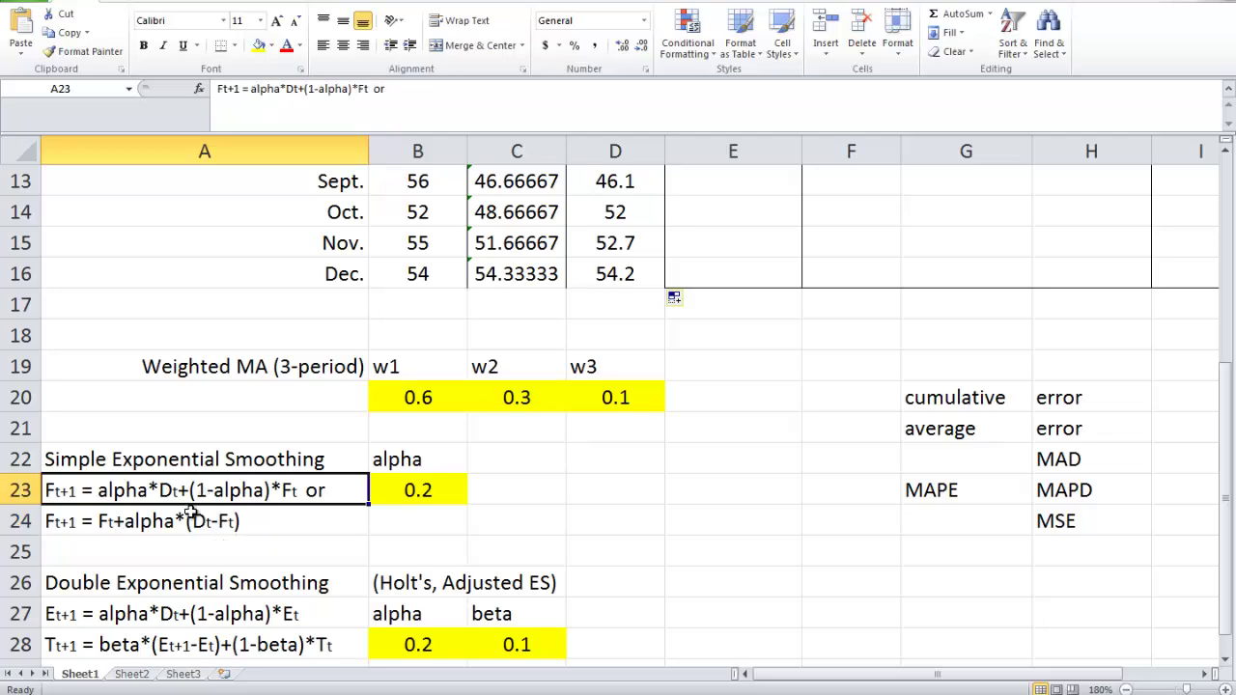
click(186, 521)
click(186, 493)
click(187, 523)
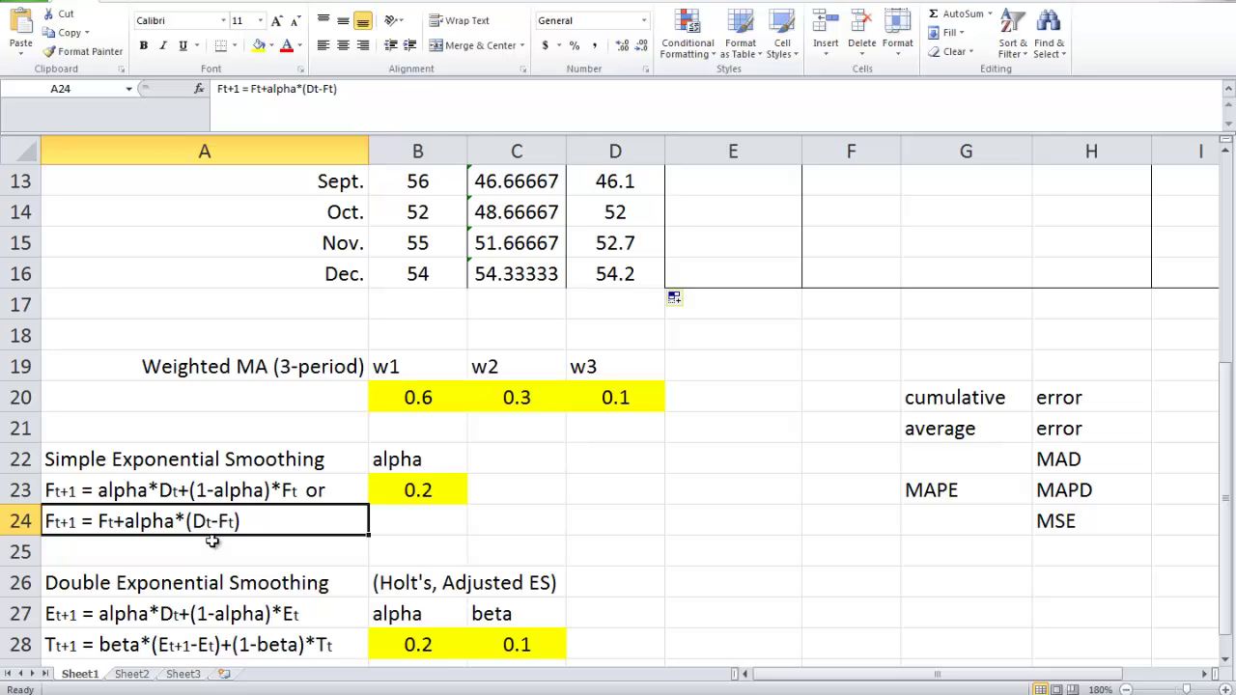
click(401, 491)
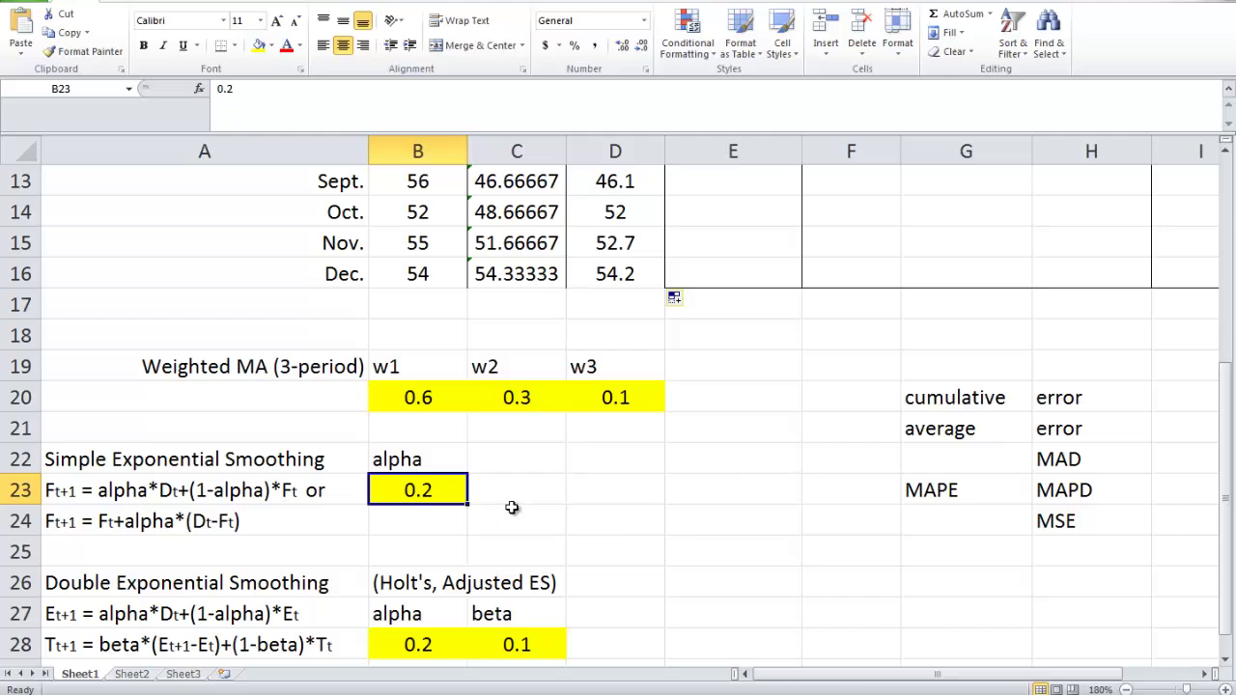
click(169, 522)
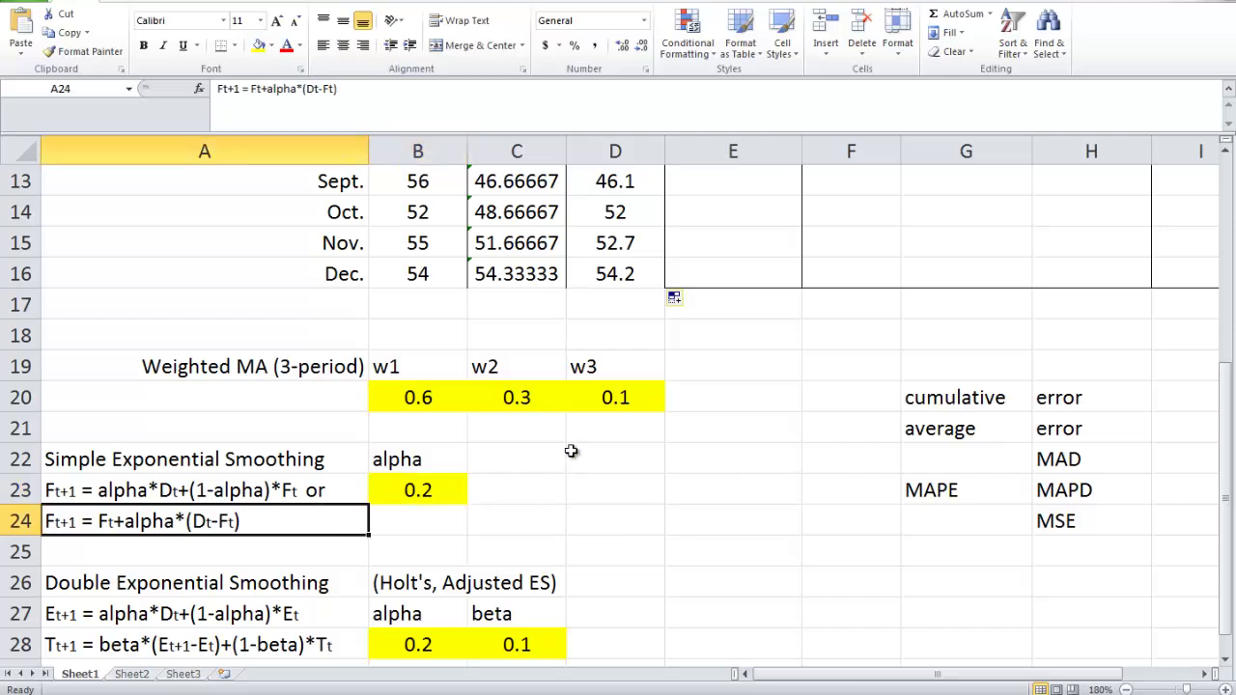
scroll(711, 453, up, 4)
click(731, 305)
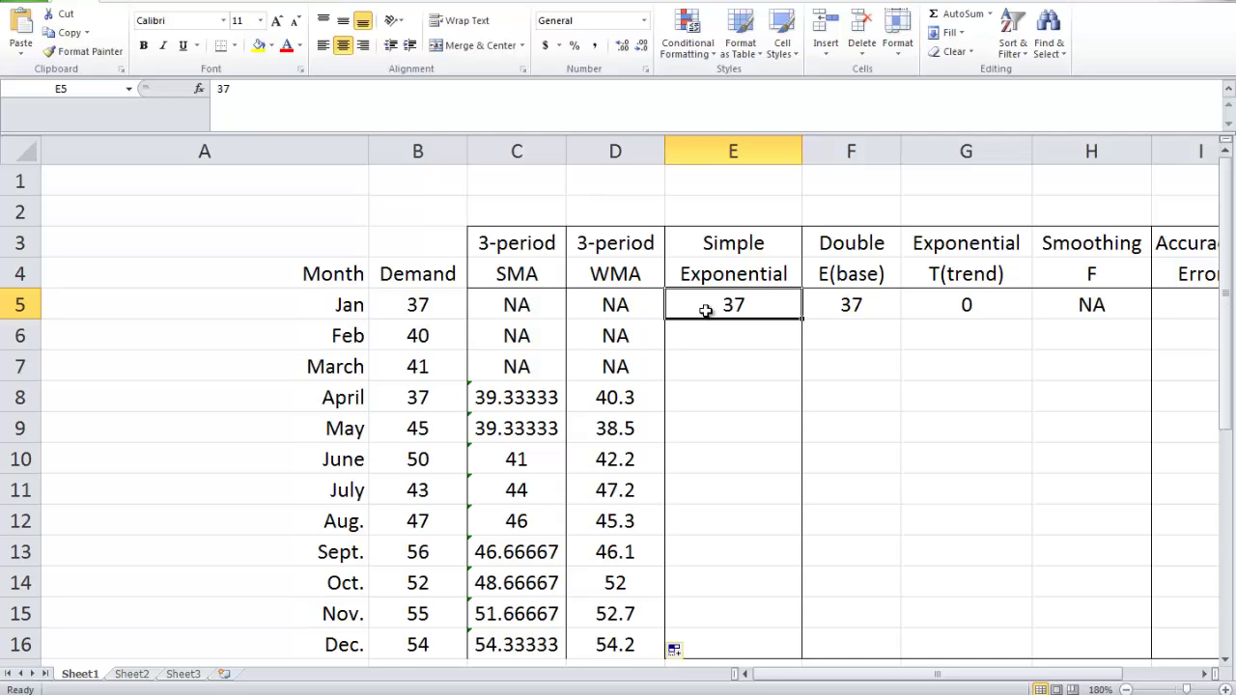
click(391, 307)
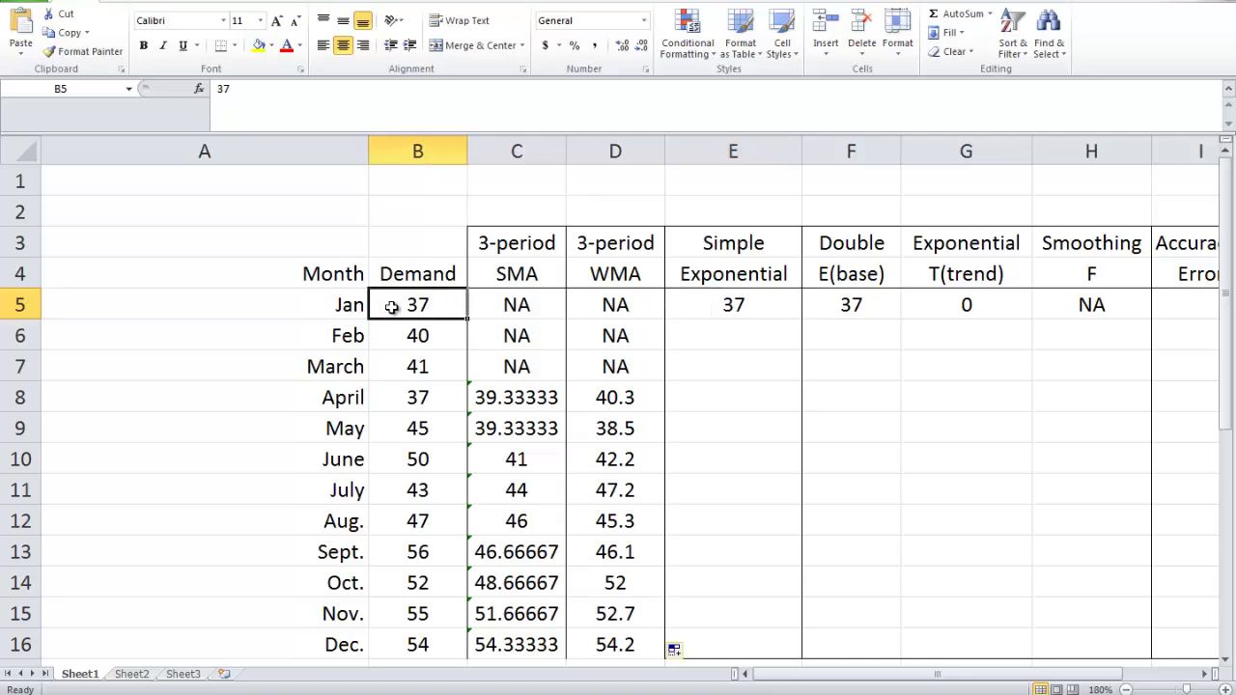
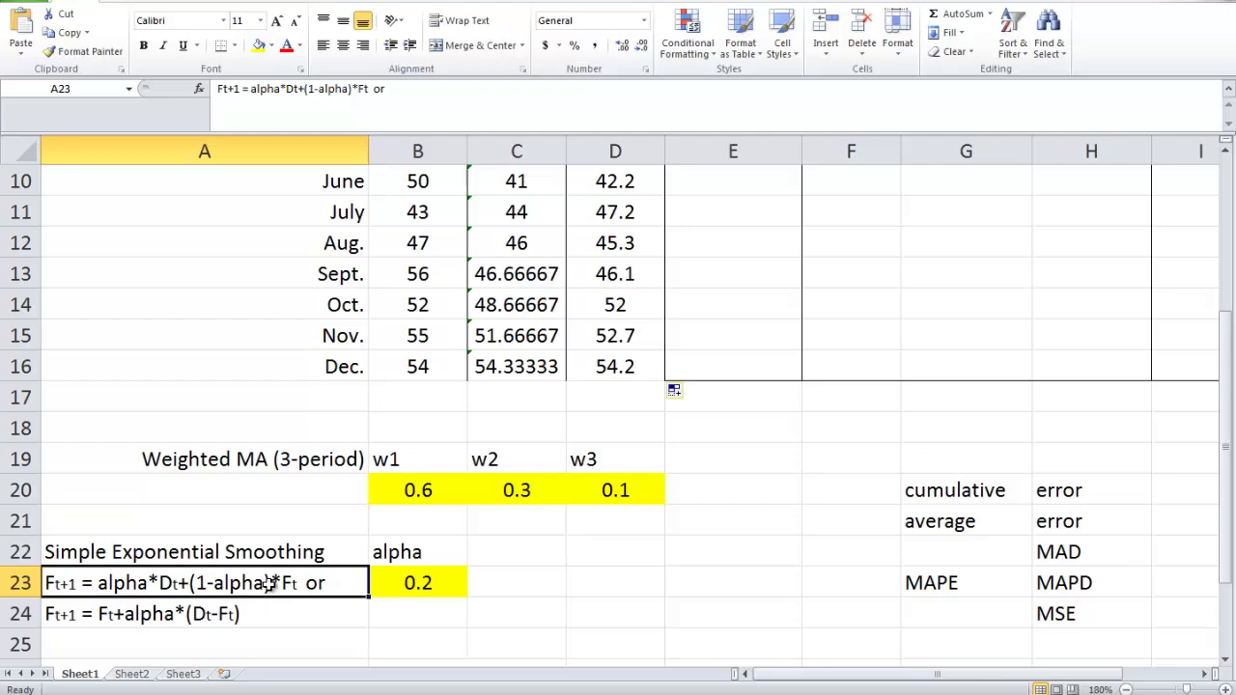
Begin February's simple exponential smoothing formula in E6 with the absolute alpha times January demand, =$B$23*B5.
scroll(409, 469, up, 3)
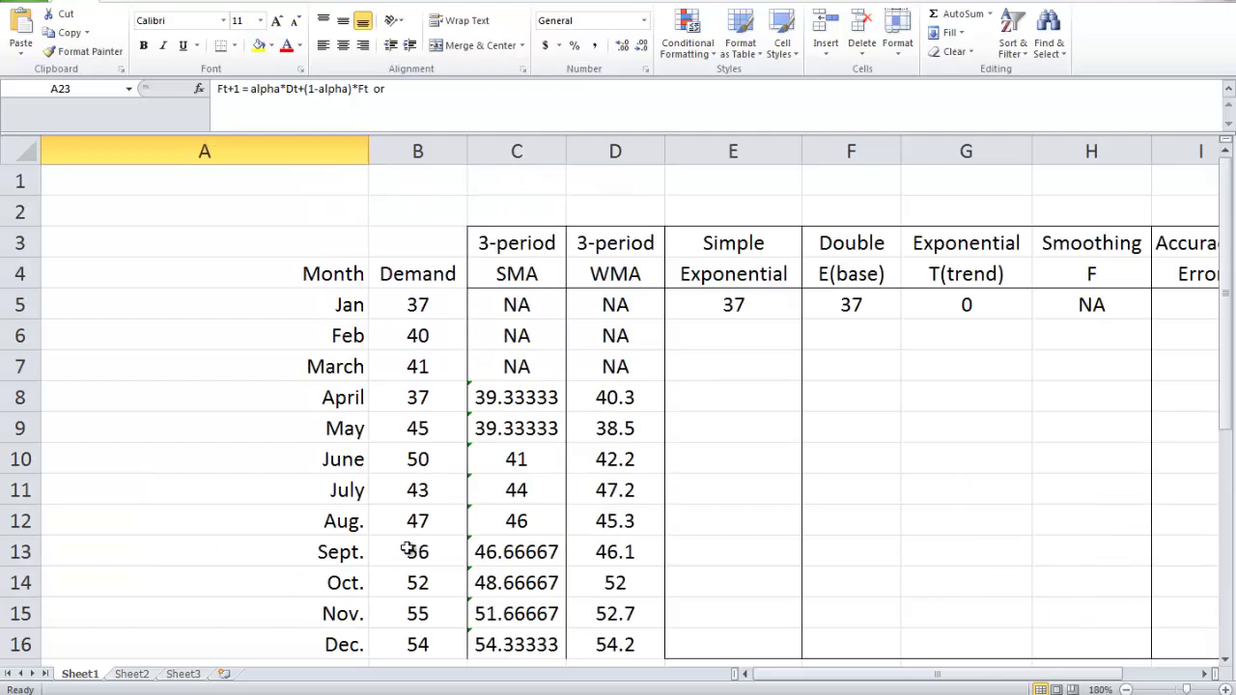
scroll(676, 496, down, 1)
click(713, 245)
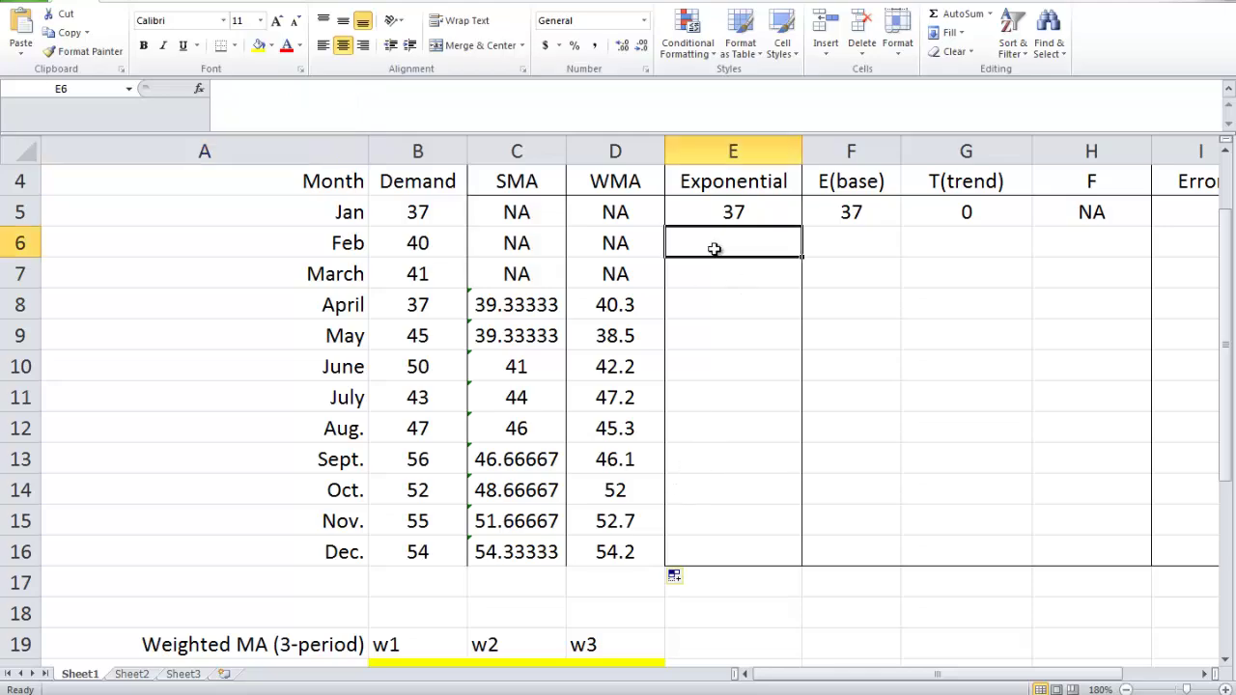
text(=)
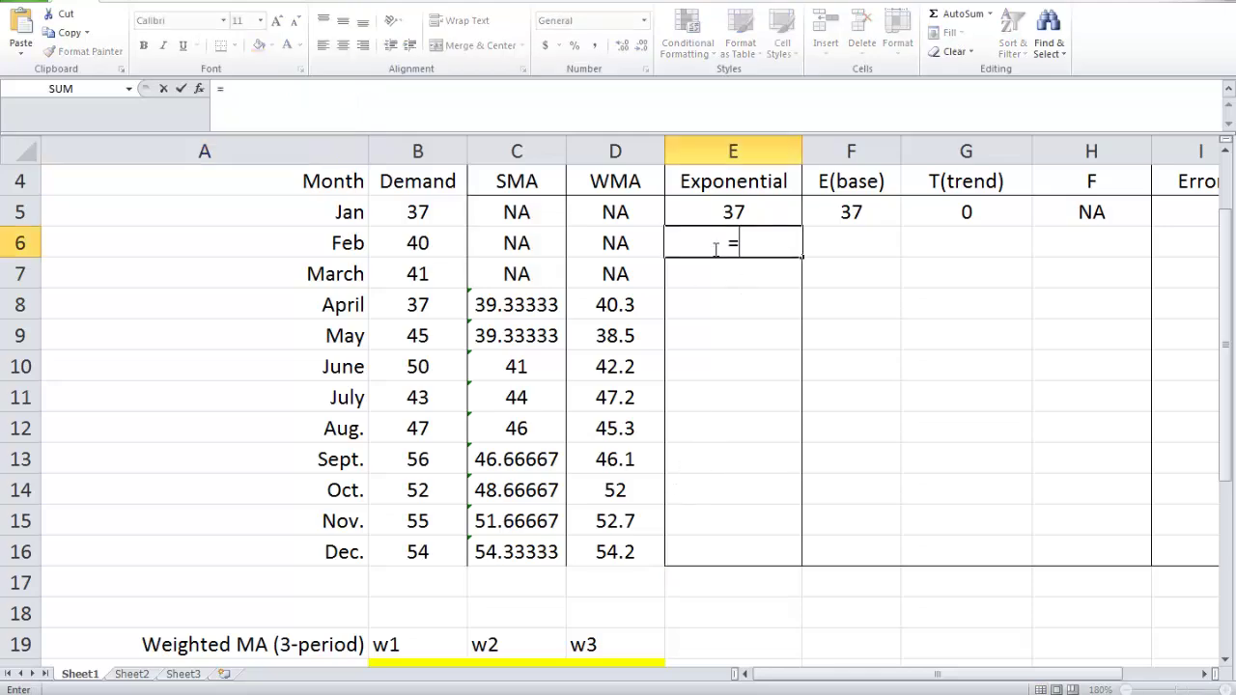
scroll(701, 381, down, 2)
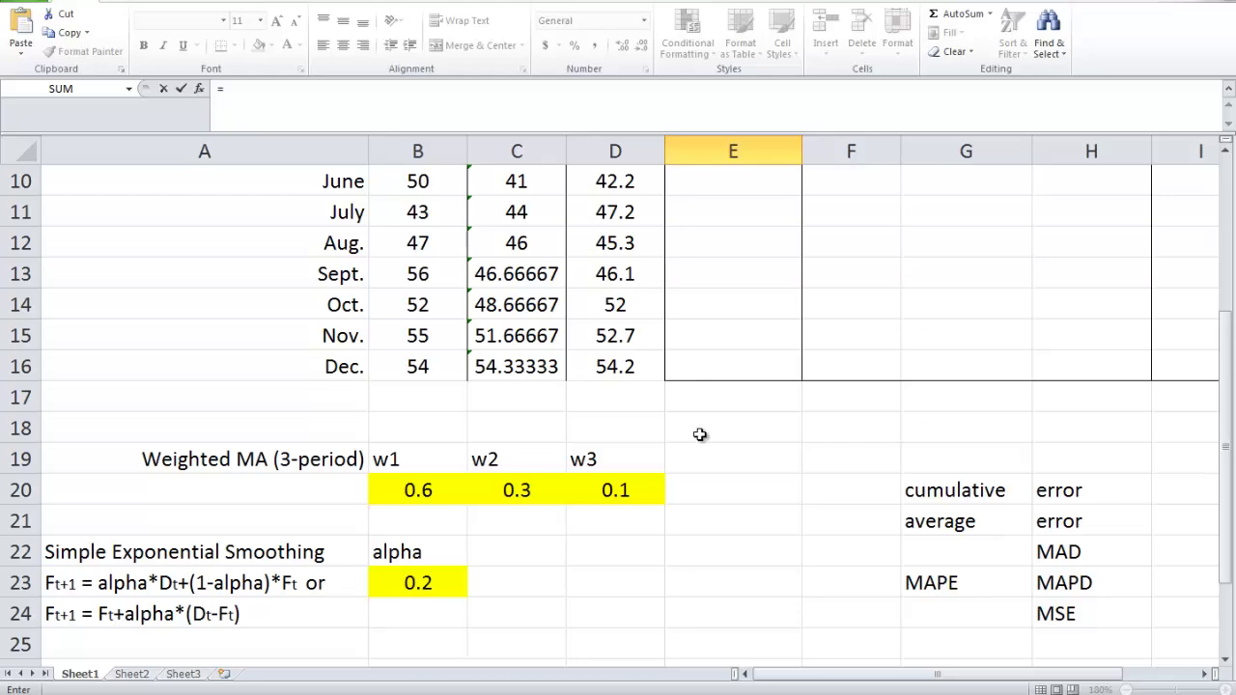
click(401, 589)
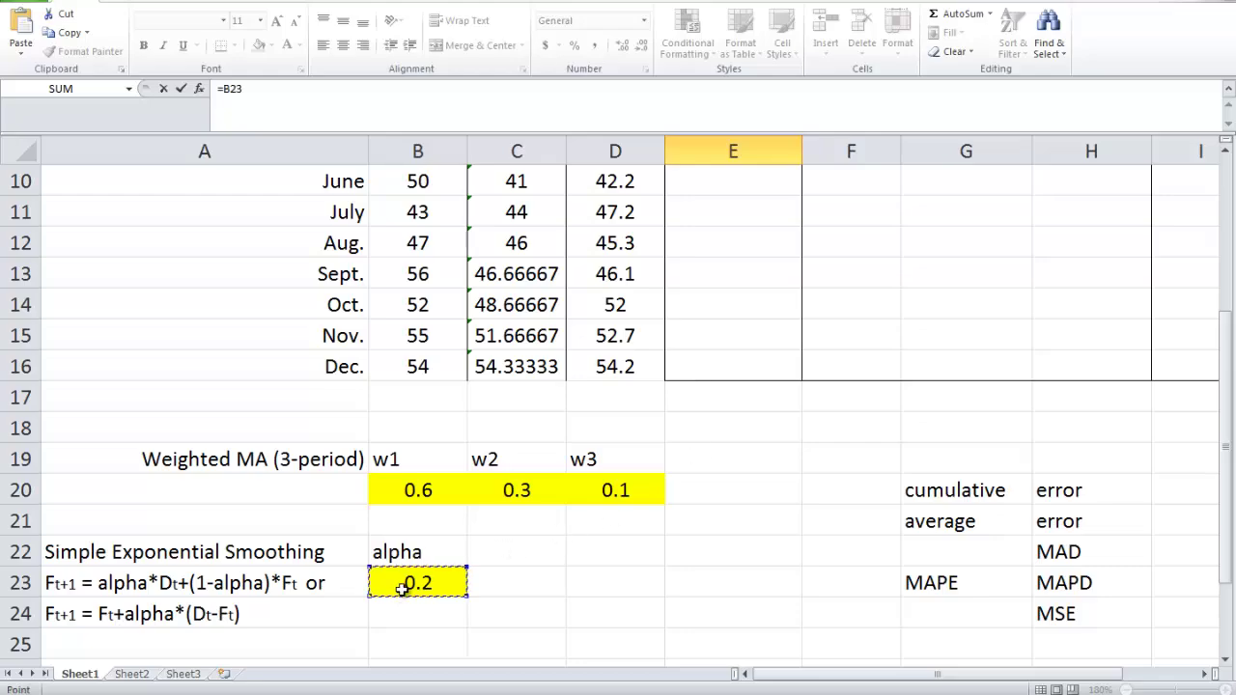
key(F4)
text(*)
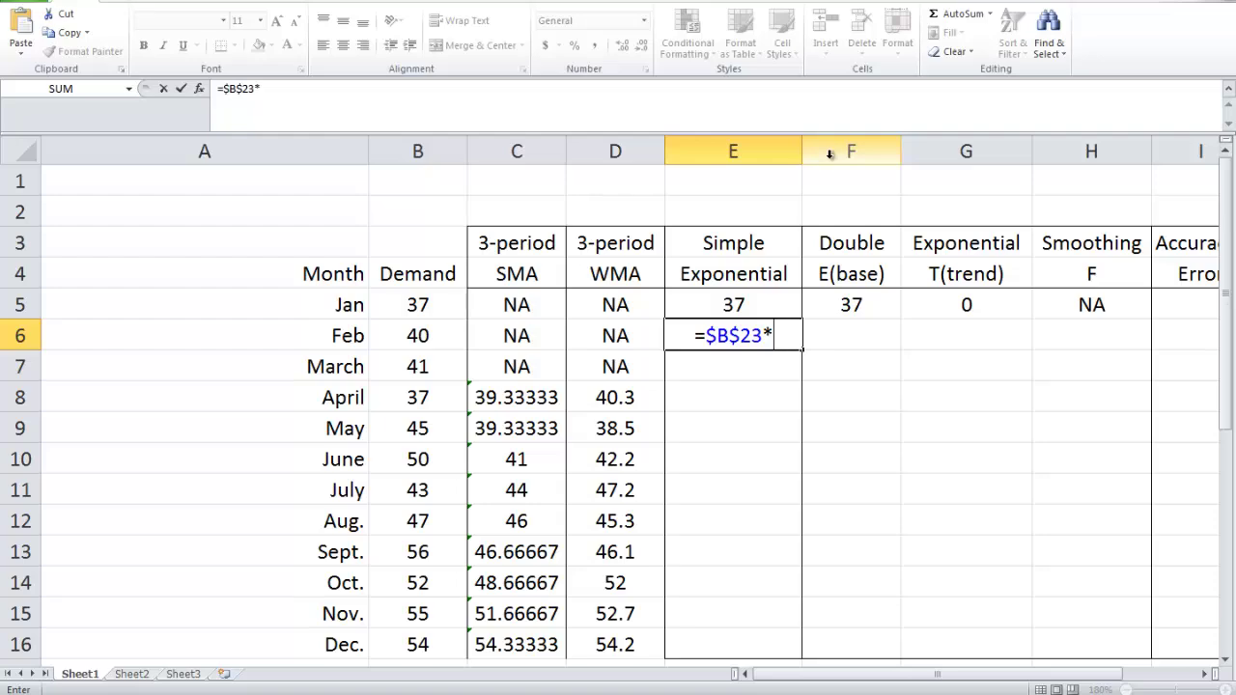
click(407, 305)
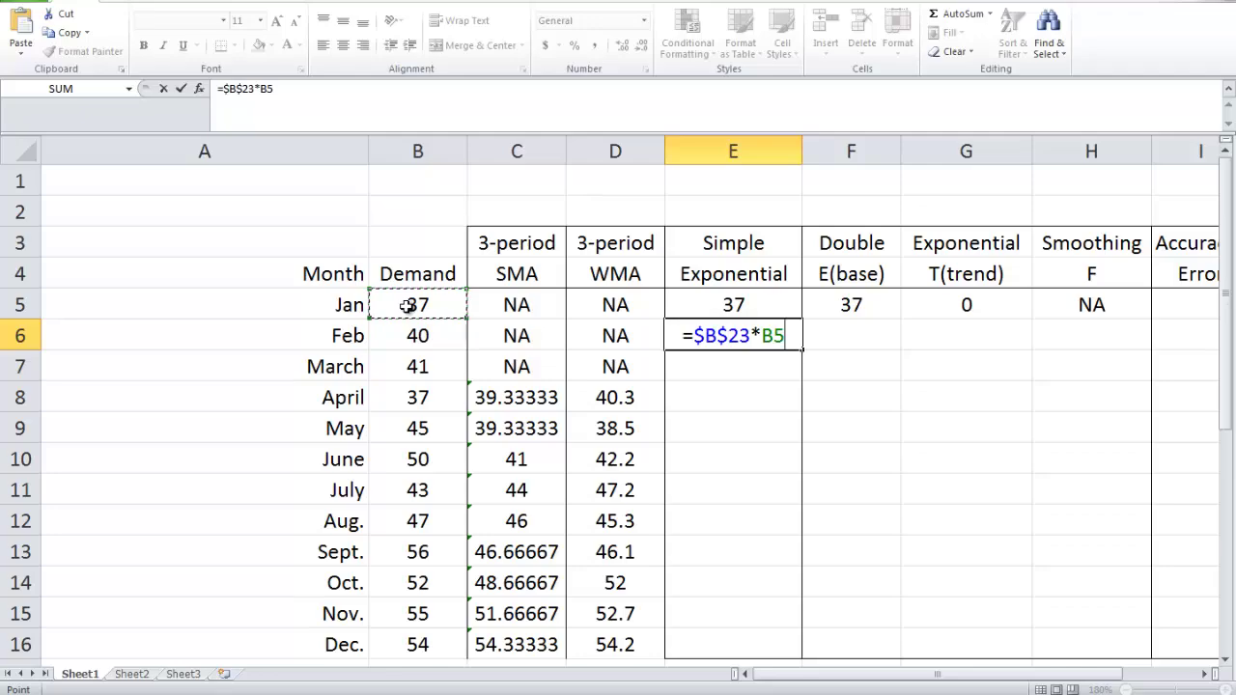
Complete February's formula in E6 by adding one minus the absolute alpha times January's forecast, +(1-$B$23)*E5, and check its source cells.
text(+()
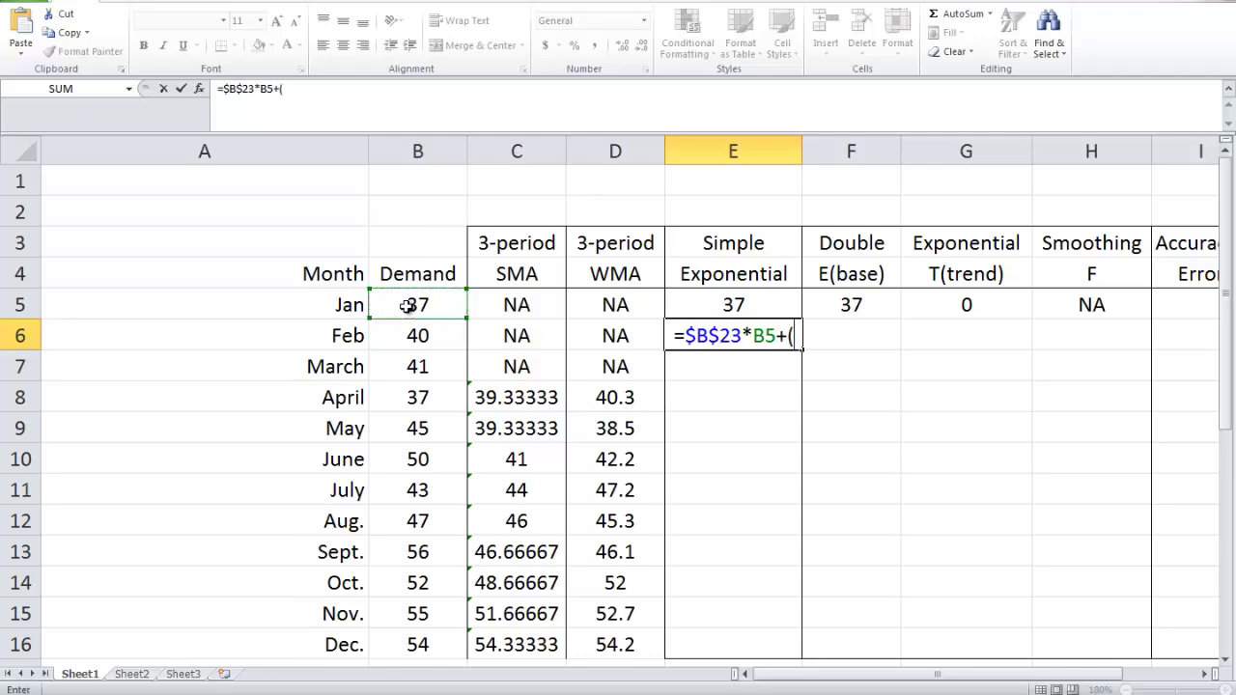
text(1-)
scroll(408, 306, down, 3)
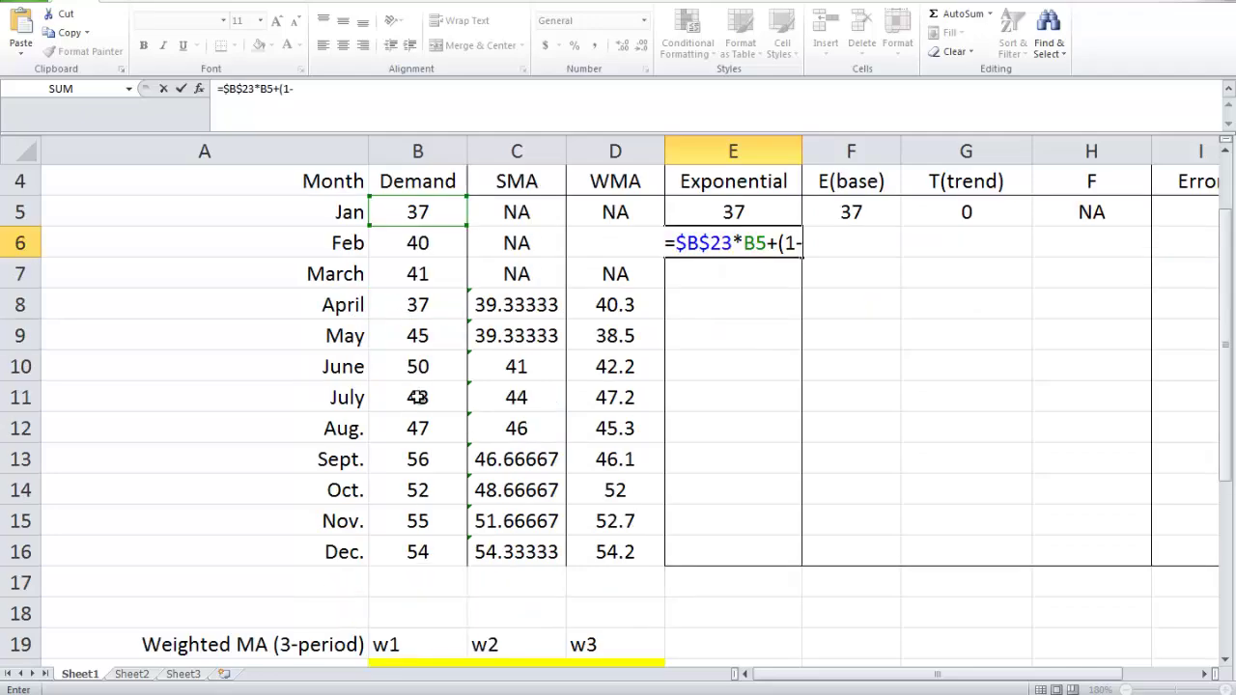
click(417, 581)
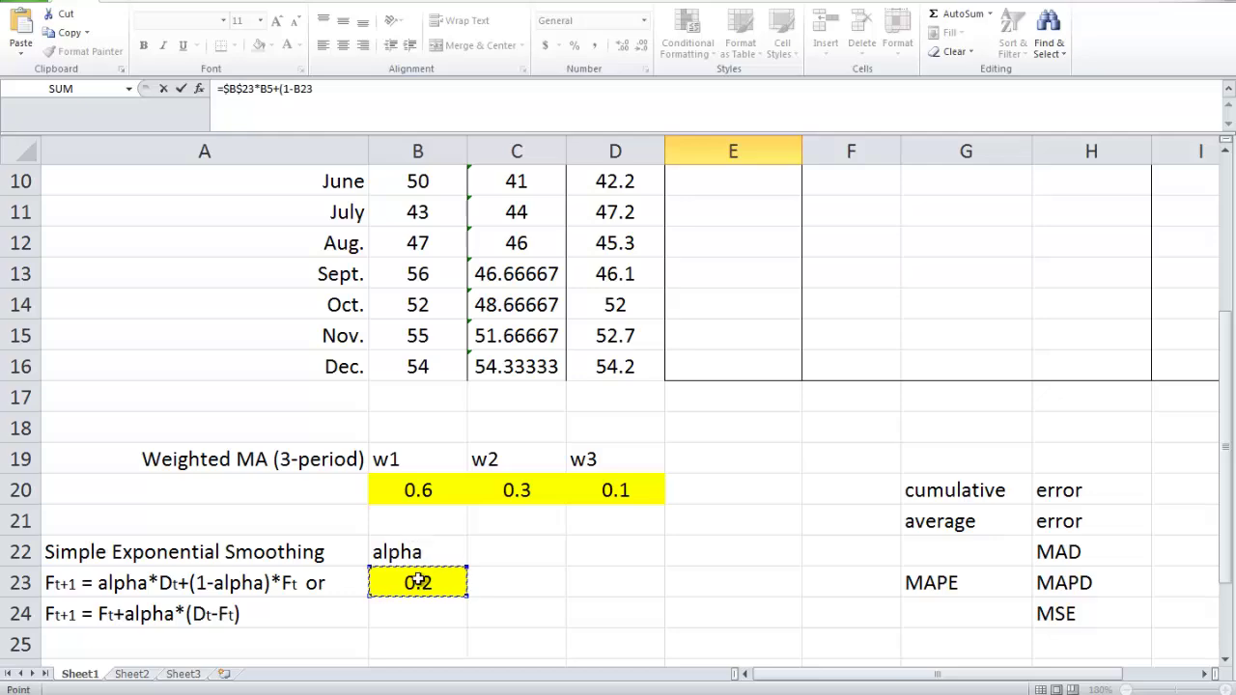
key(F4)
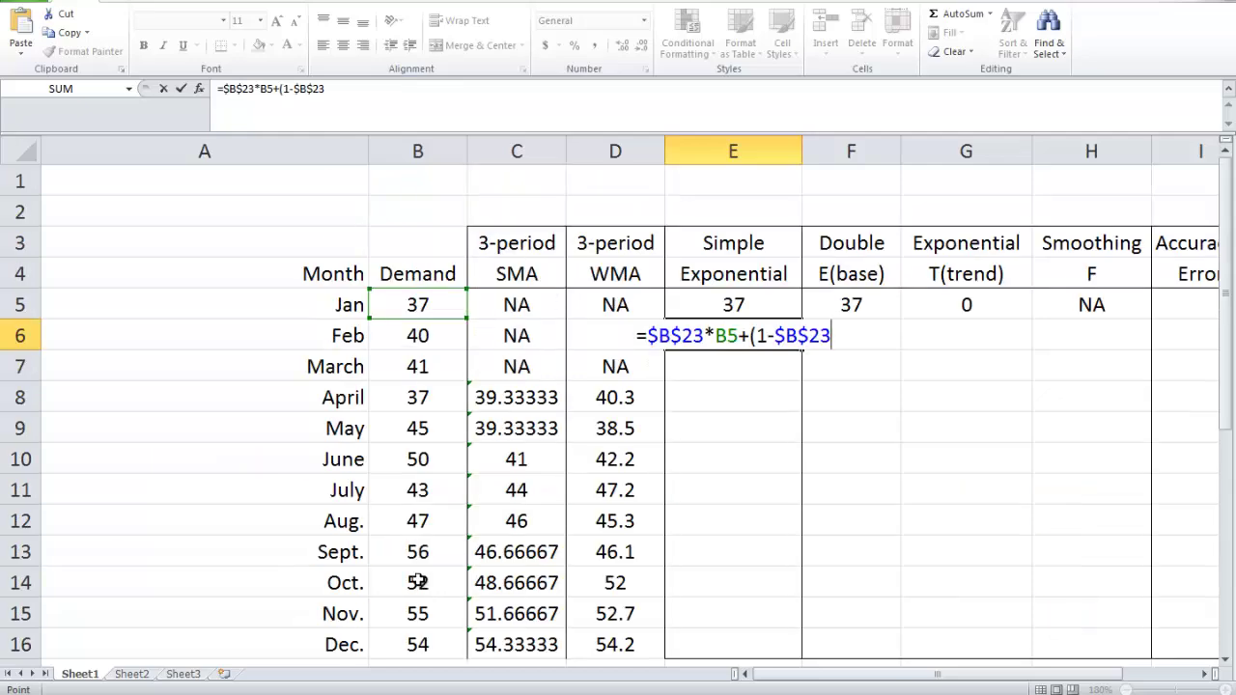
text()*)
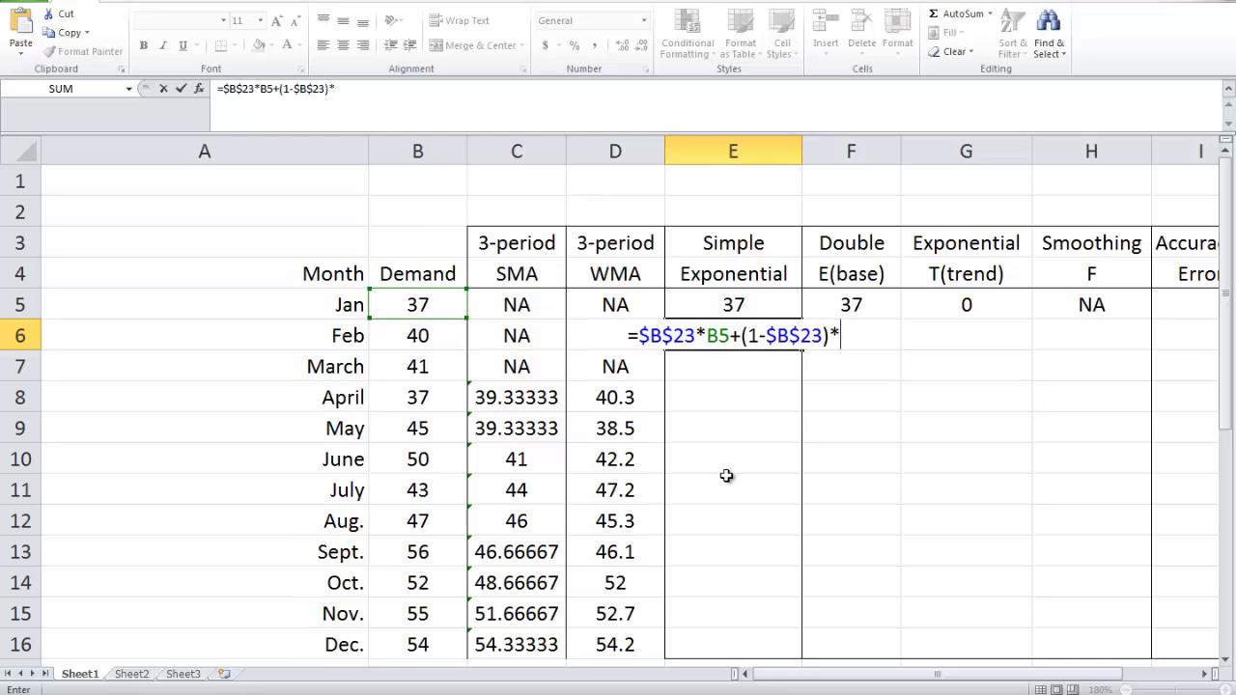
click(708, 304)
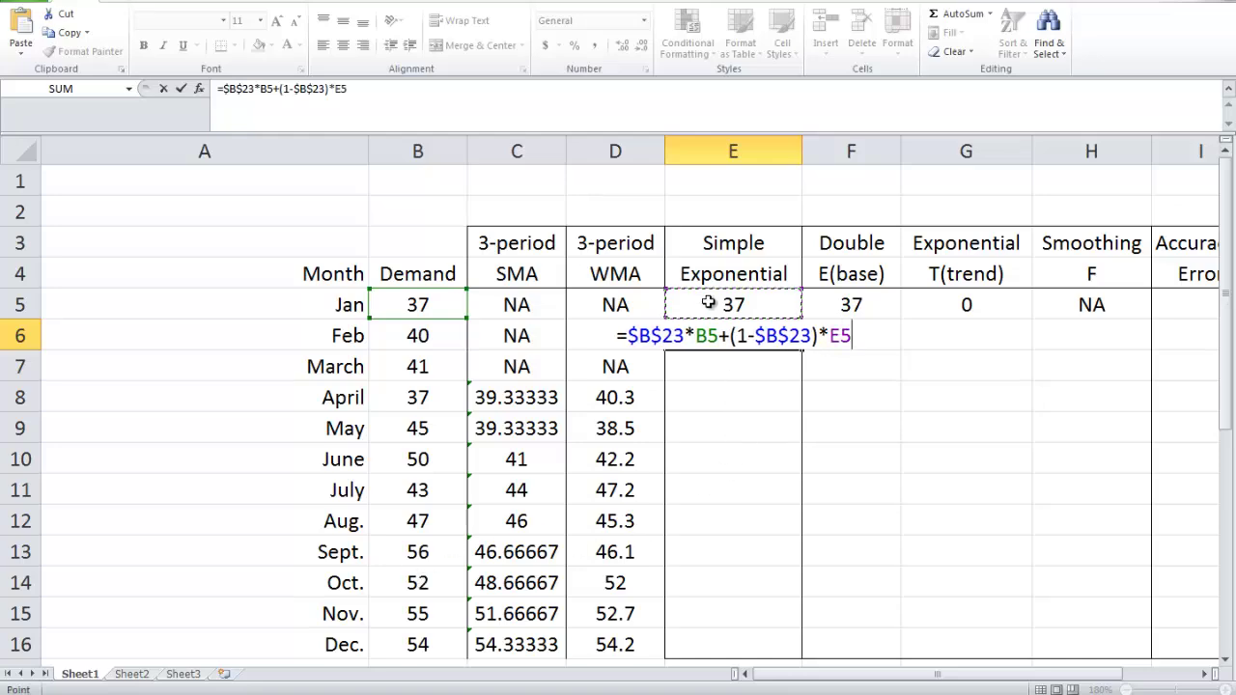
key(Return)
click(716, 335)
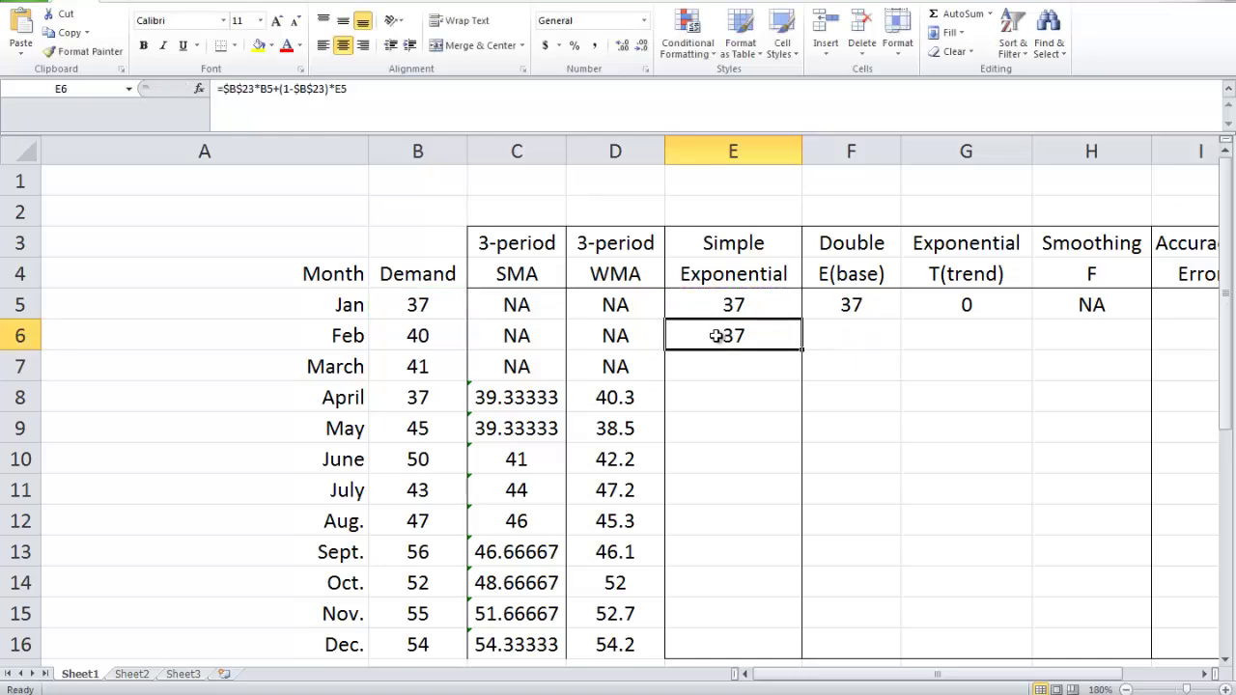
click(410, 301)
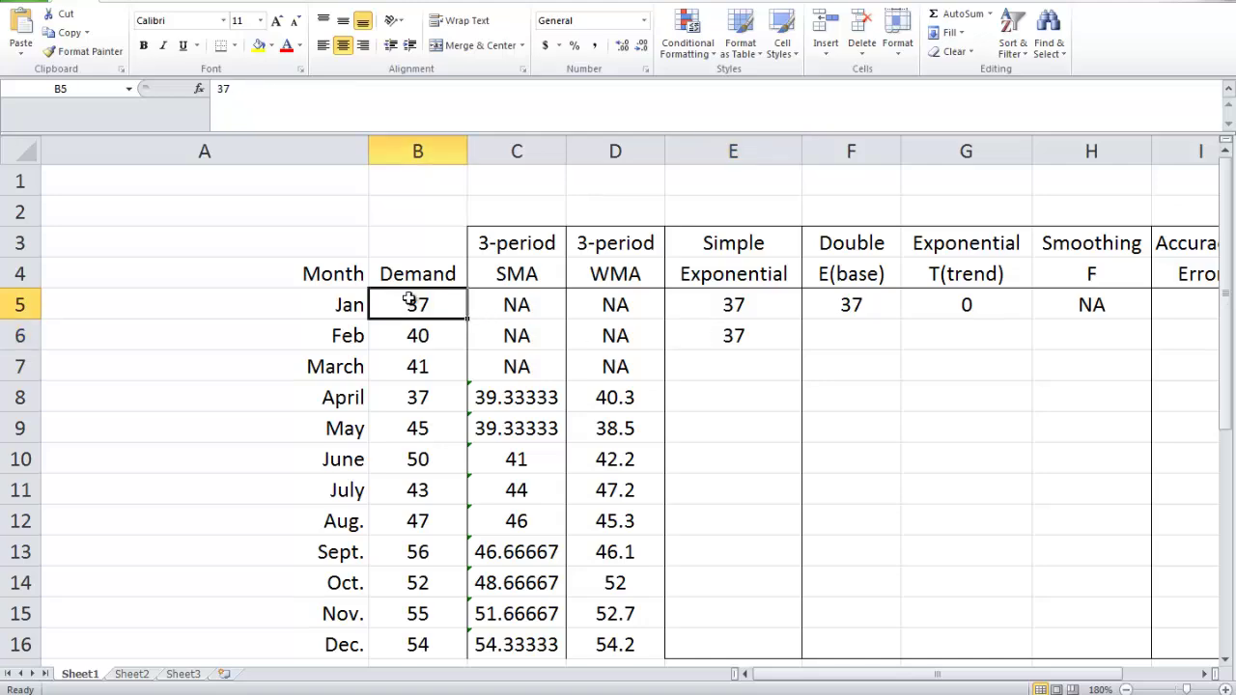
click(734, 303)
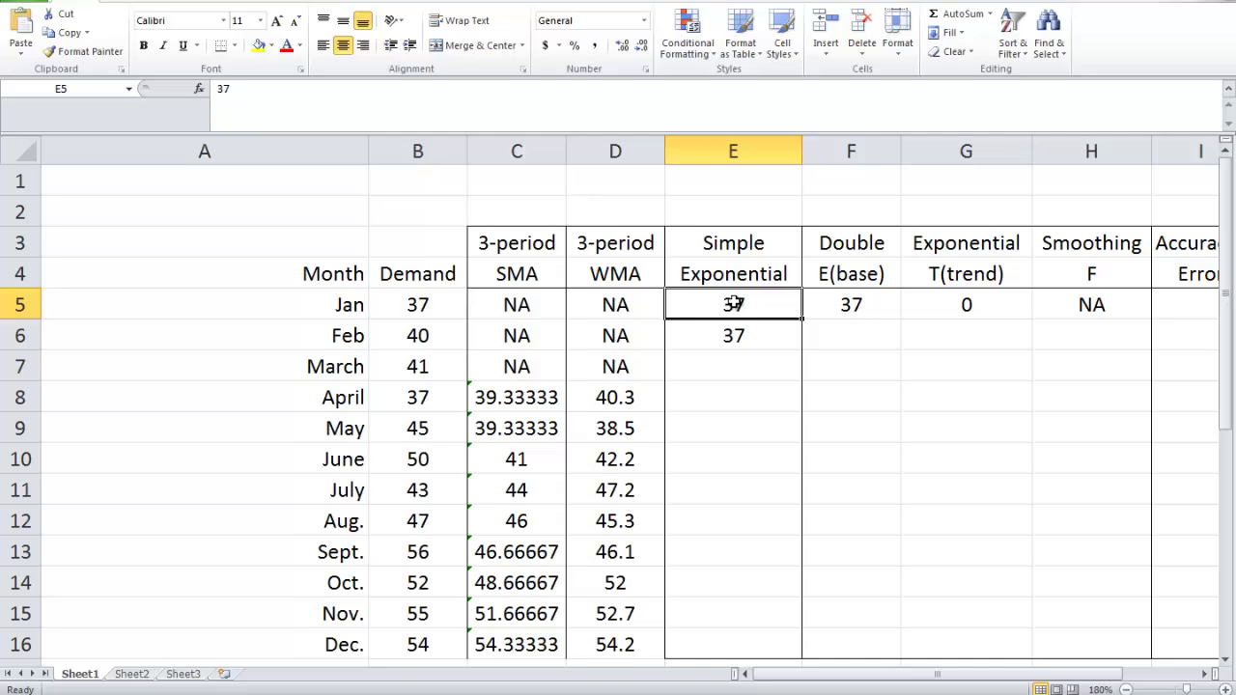
Fill February's simple exponential smoothing formula from E6 down through December in E16.
click(749, 334)
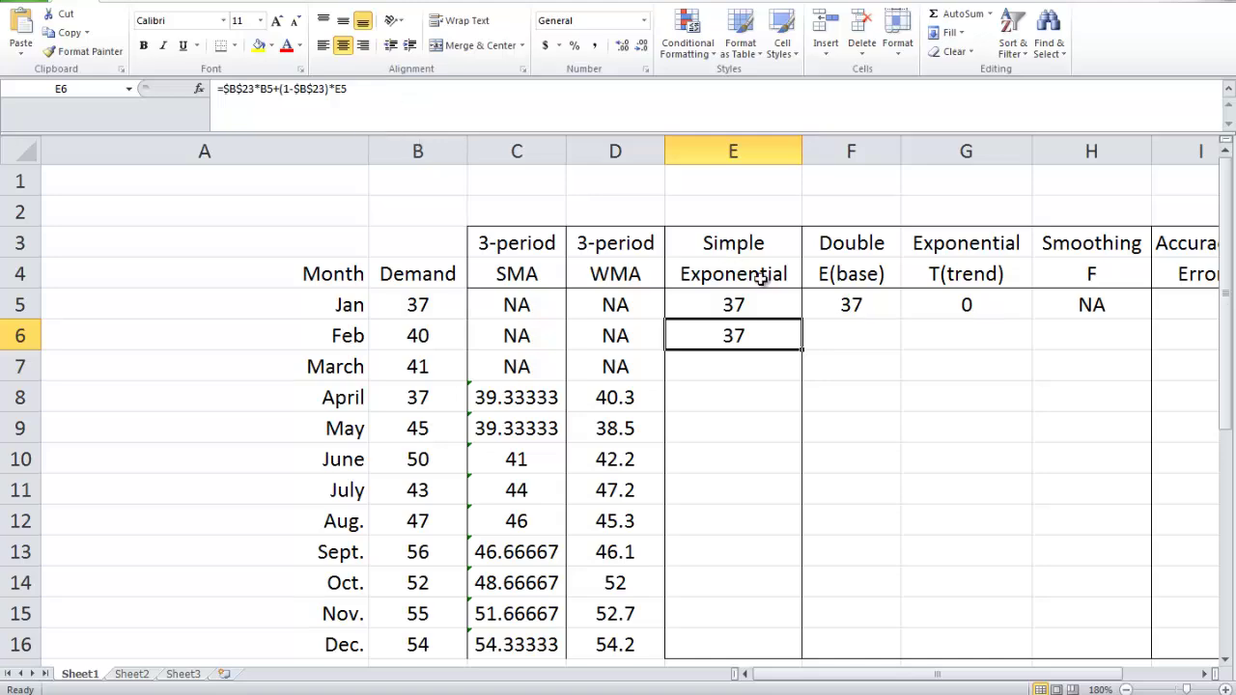
drag(802, 353, 800, 657)
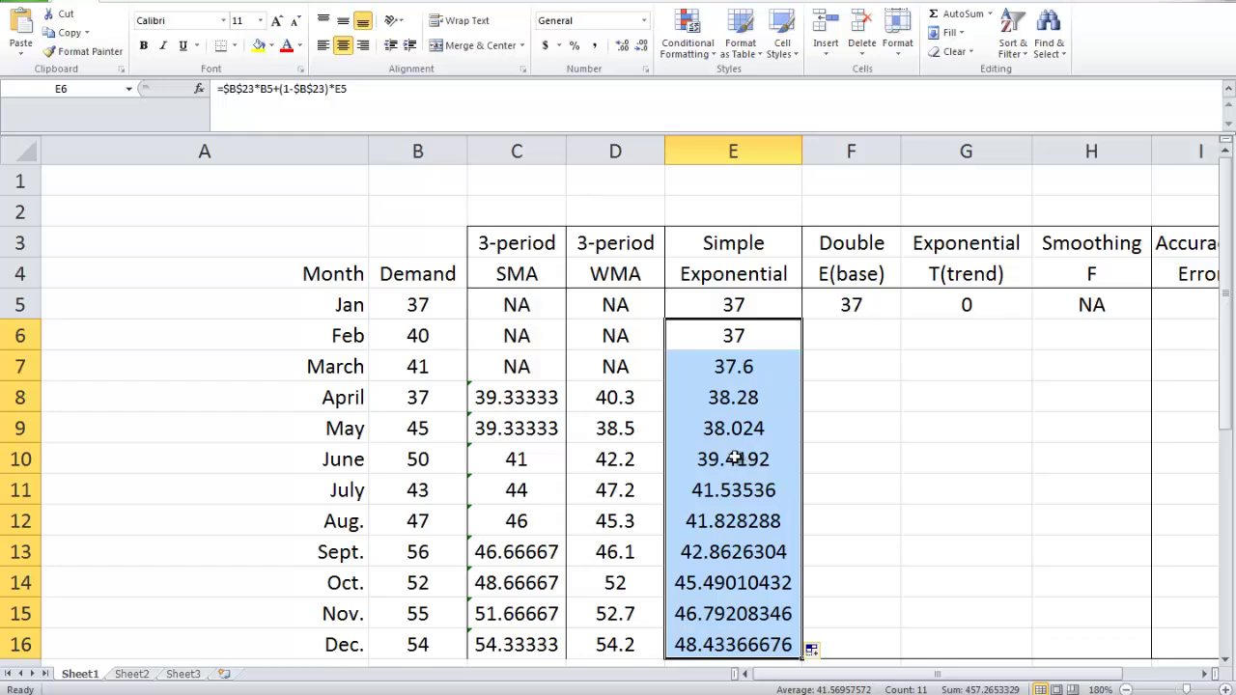
scroll(708, 417, down, 1)
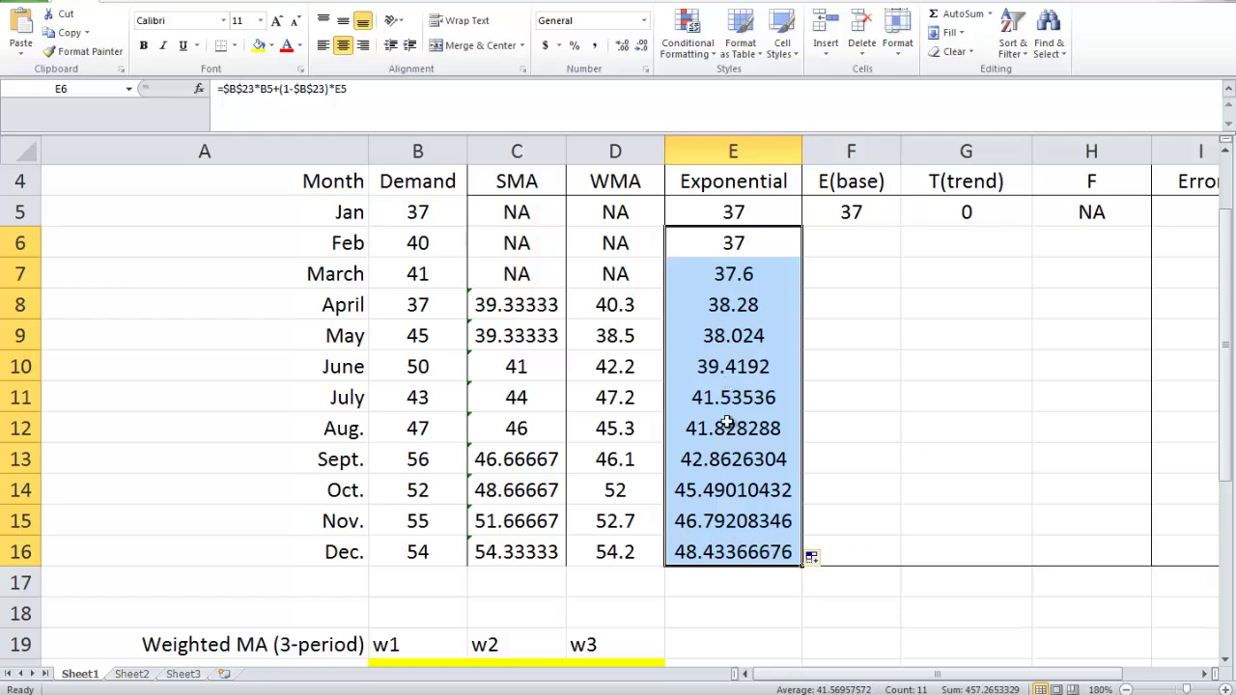
scroll(727, 421, up, 1)
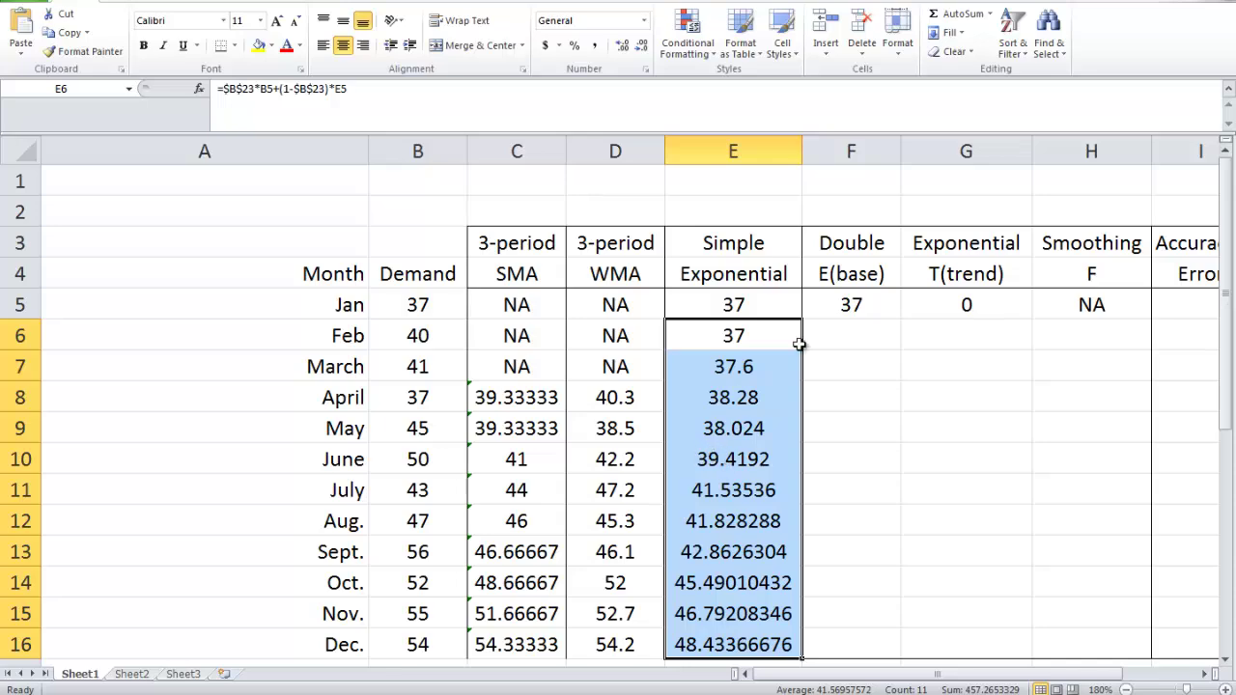
Examine the Double Exponential Smoothing headings in F3:H4, covering the base E, trend T and forecast F columns.
click(965, 247)
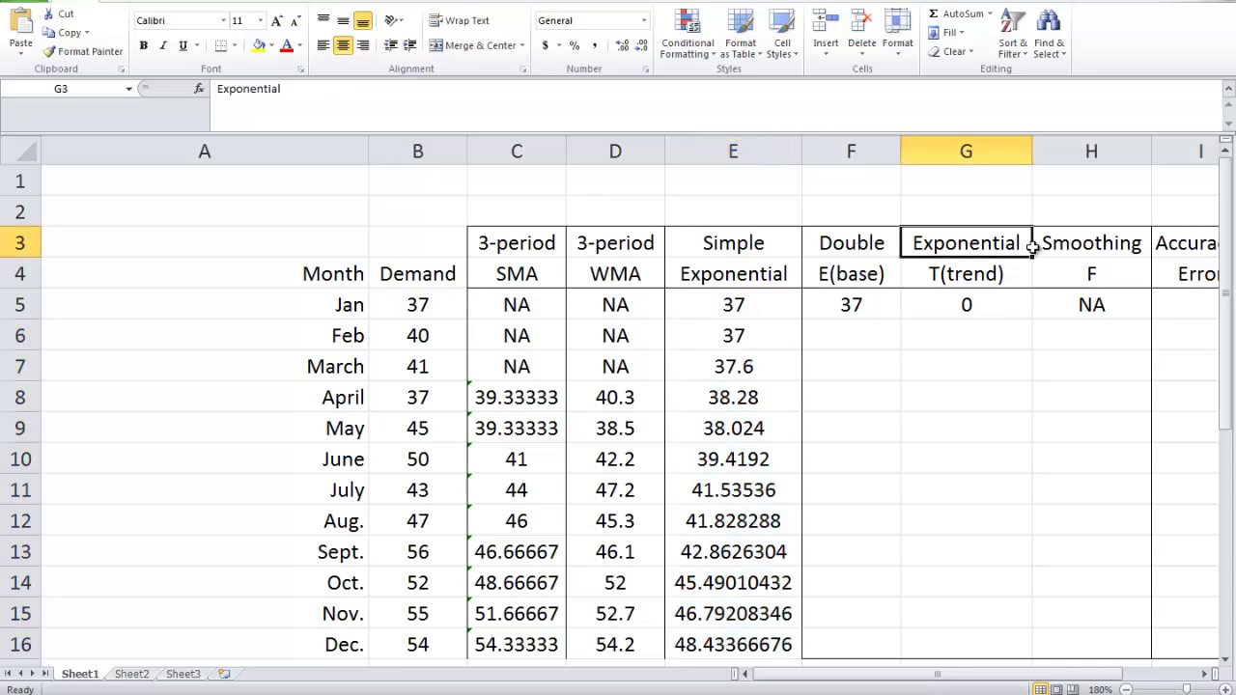
click(1094, 245)
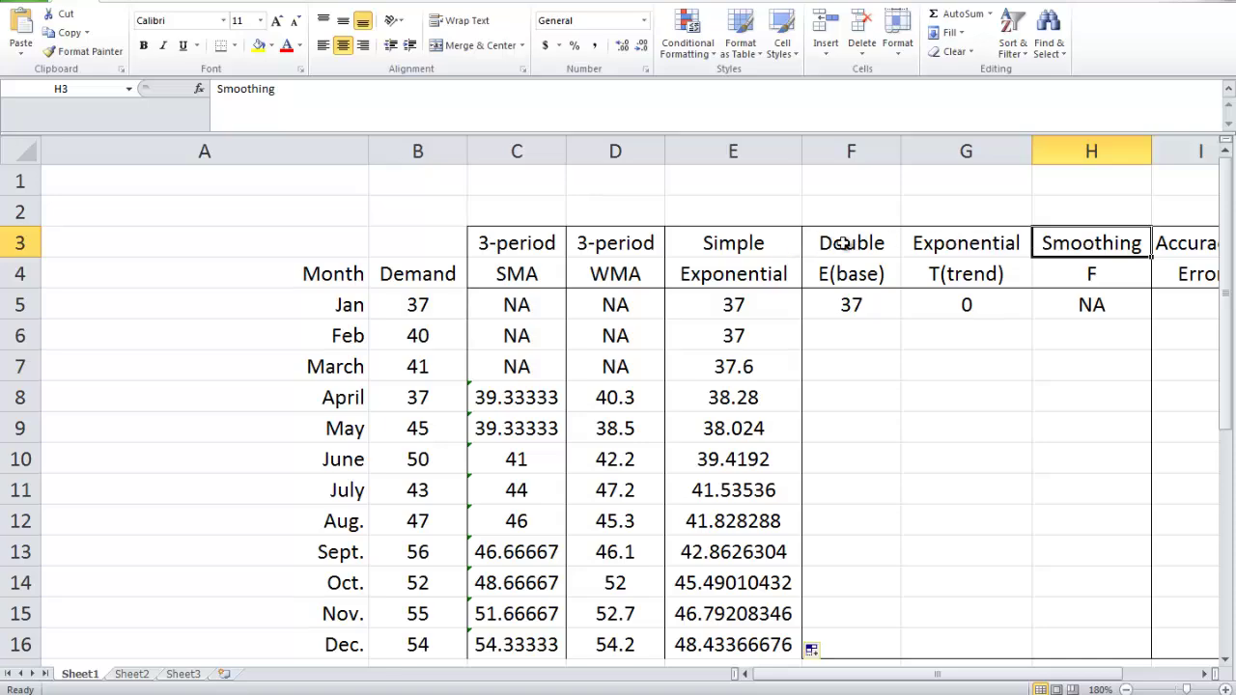
click(843, 243)
click(981, 243)
click(1085, 247)
click(856, 275)
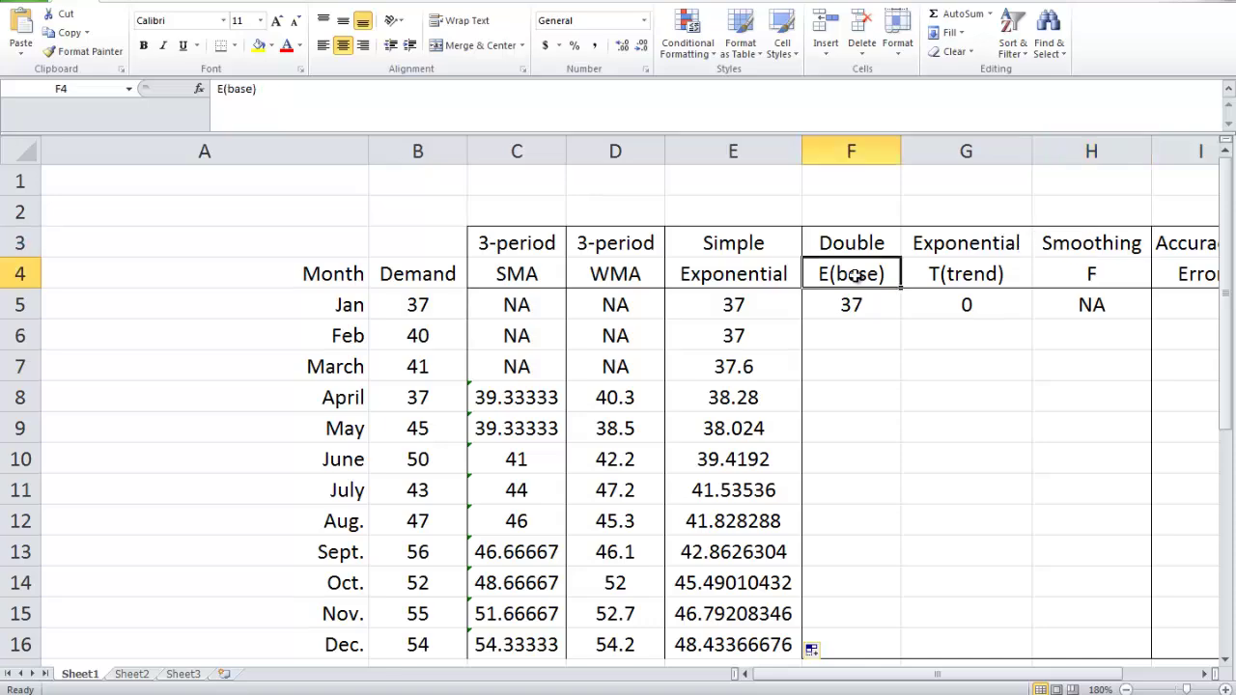
click(941, 275)
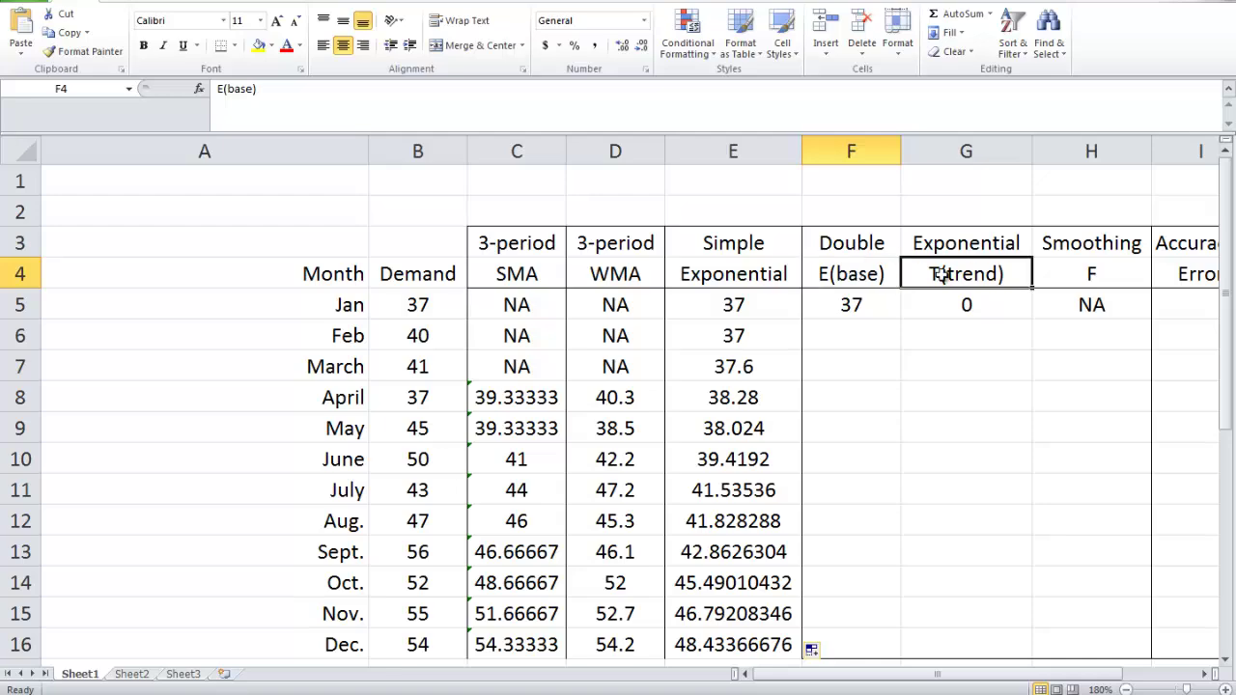
click(856, 276)
click(929, 274)
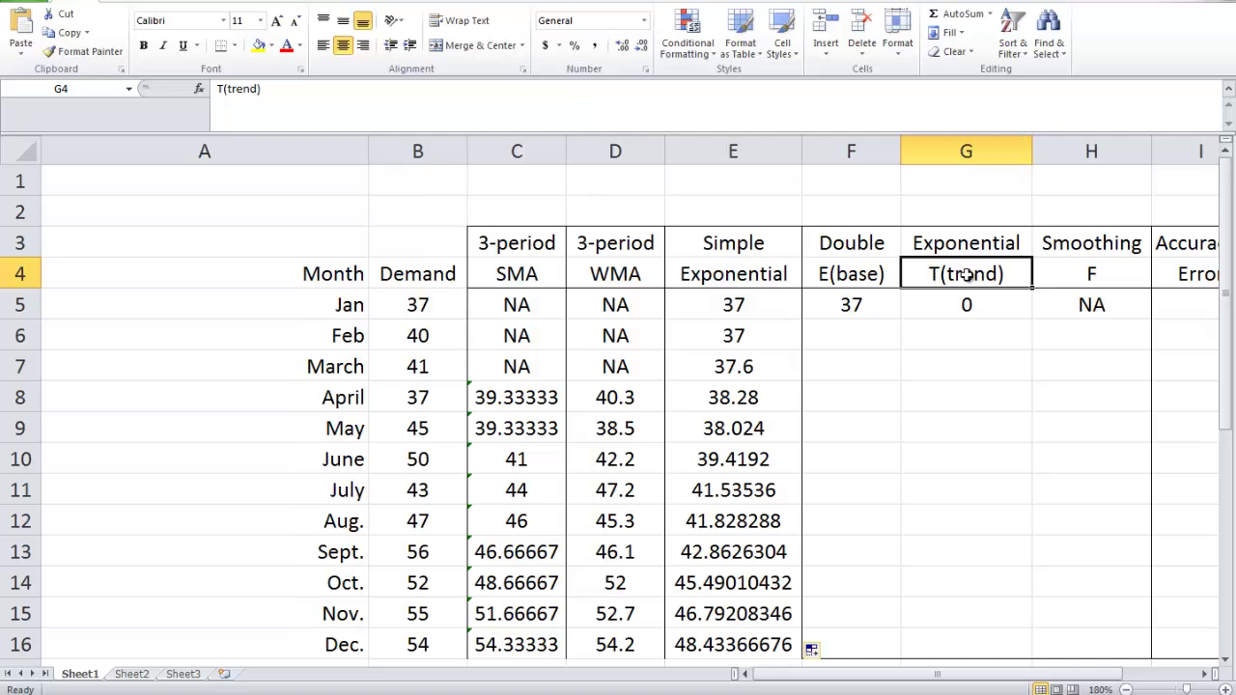
click(1101, 276)
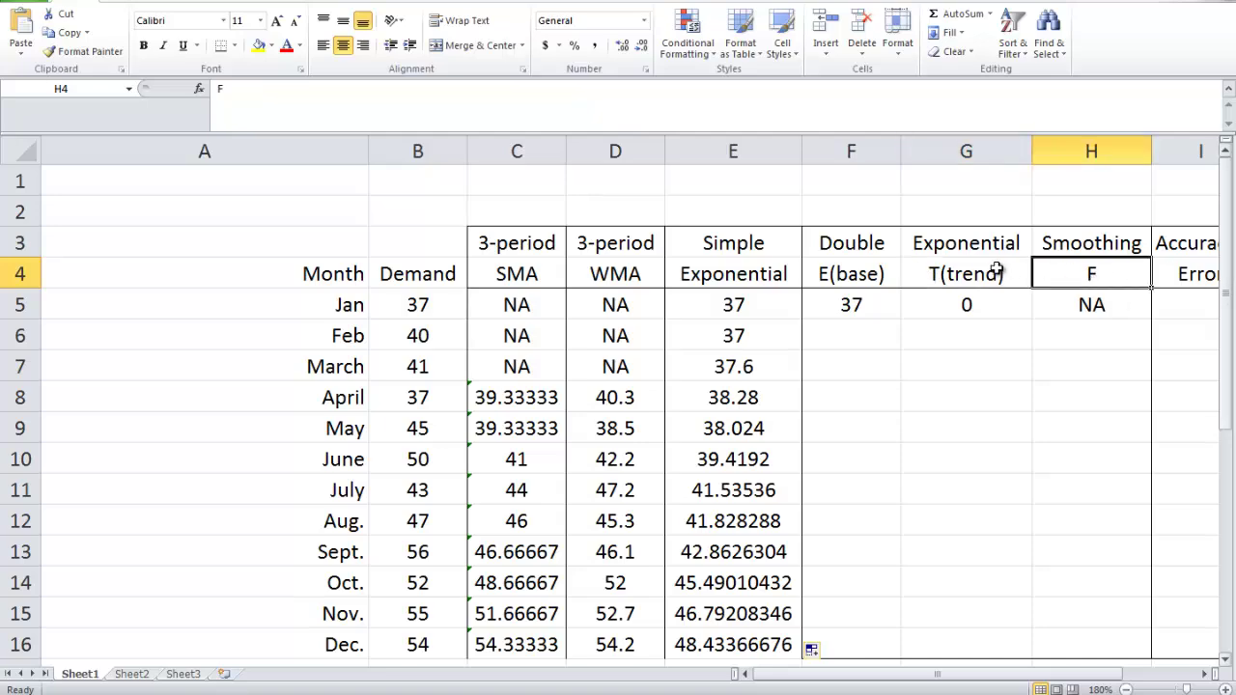
click(832, 275)
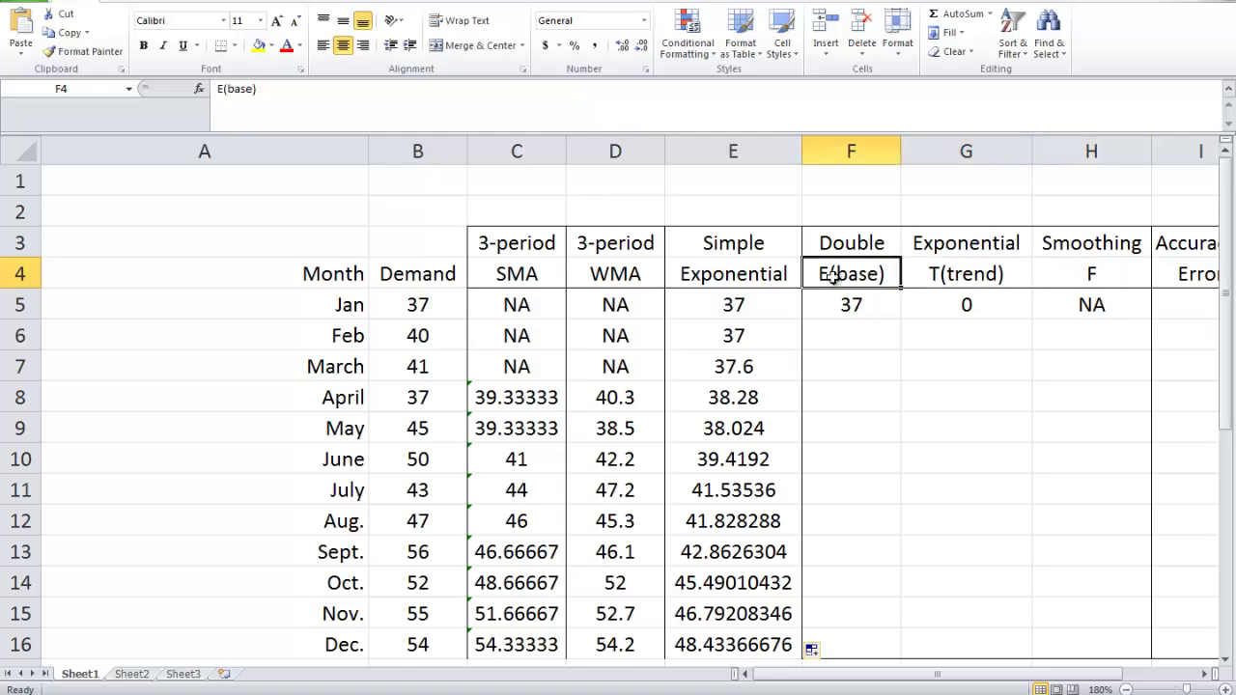
click(1051, 272)
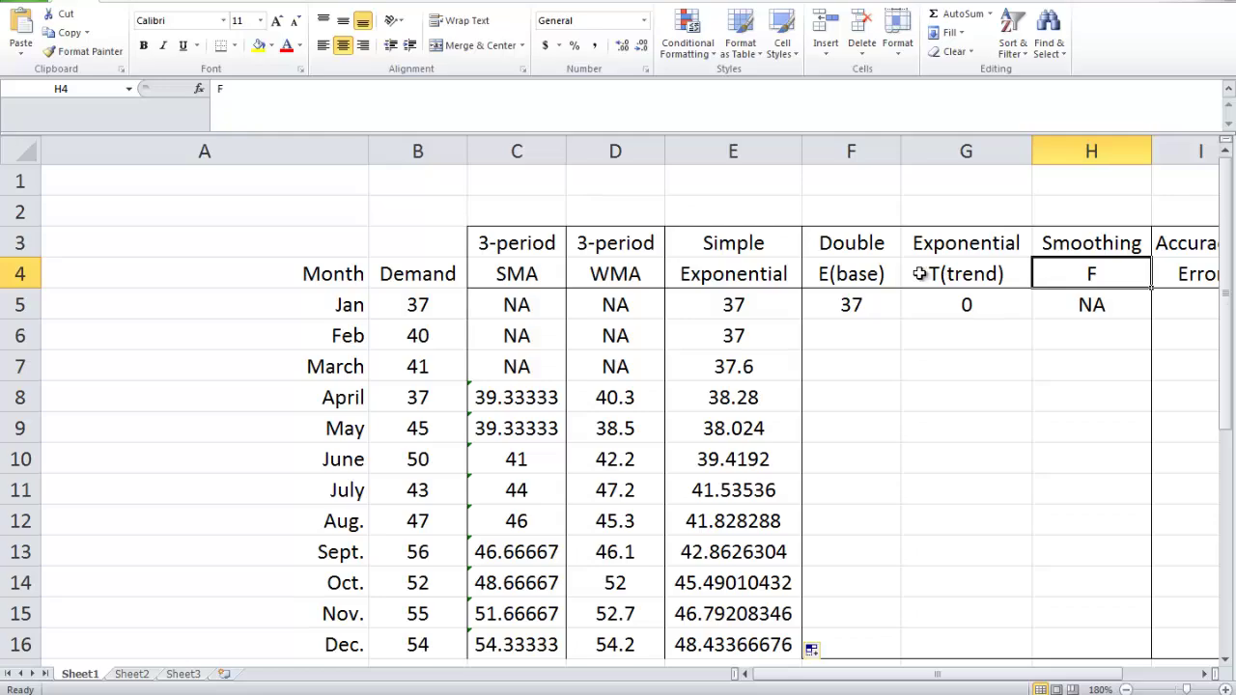
click(877, 278)
click(935, 277)
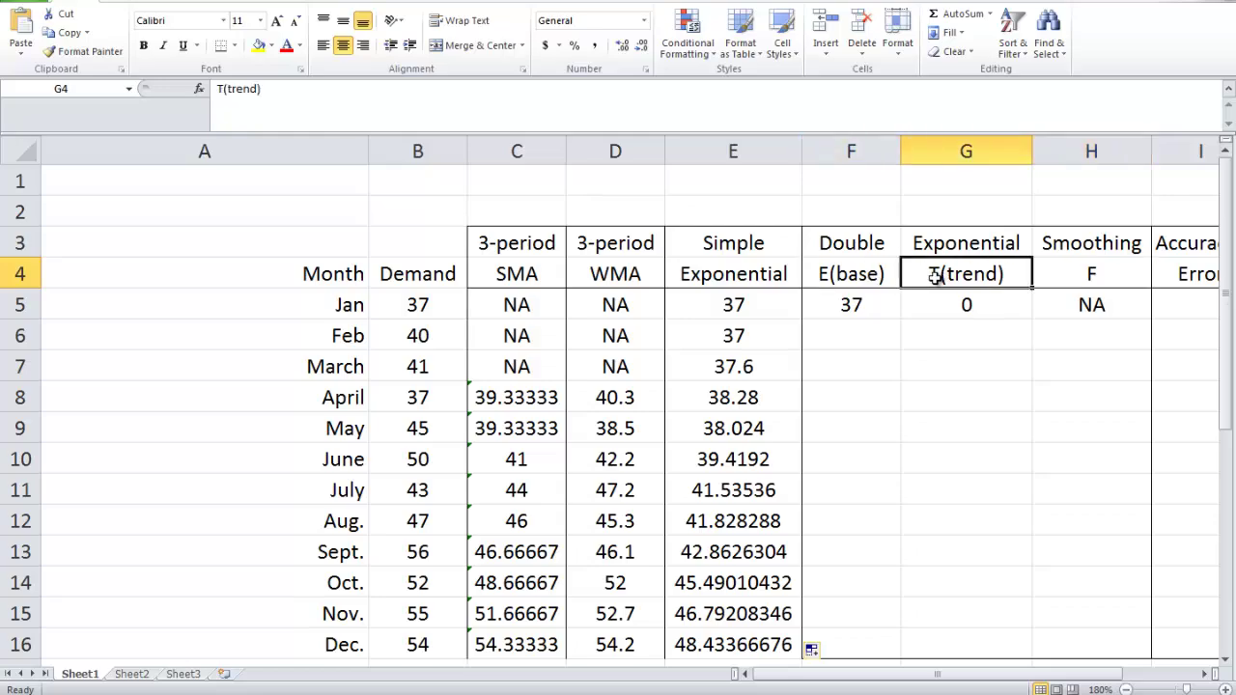
Examine the Double Exponential Smoothing formulas in A27:A29 and their alpha and beta constants in B28 and C28.
scroll(935, 278, down, 3)
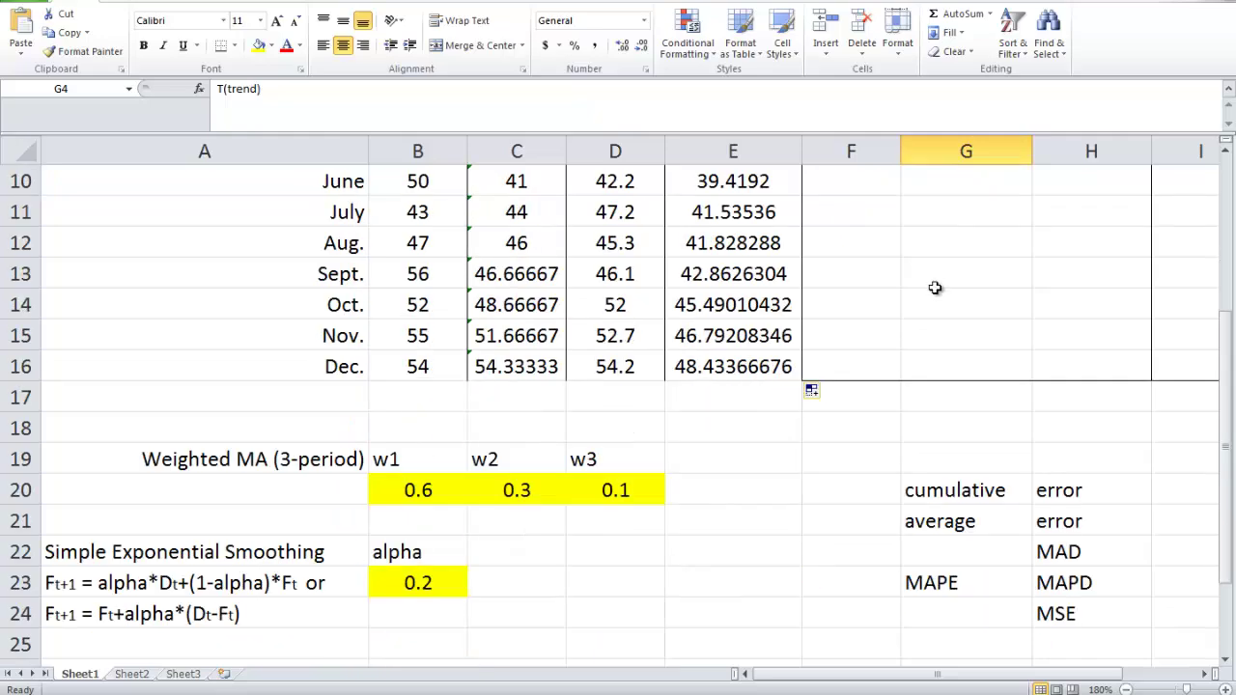
scroll(935, 281, down, 2)
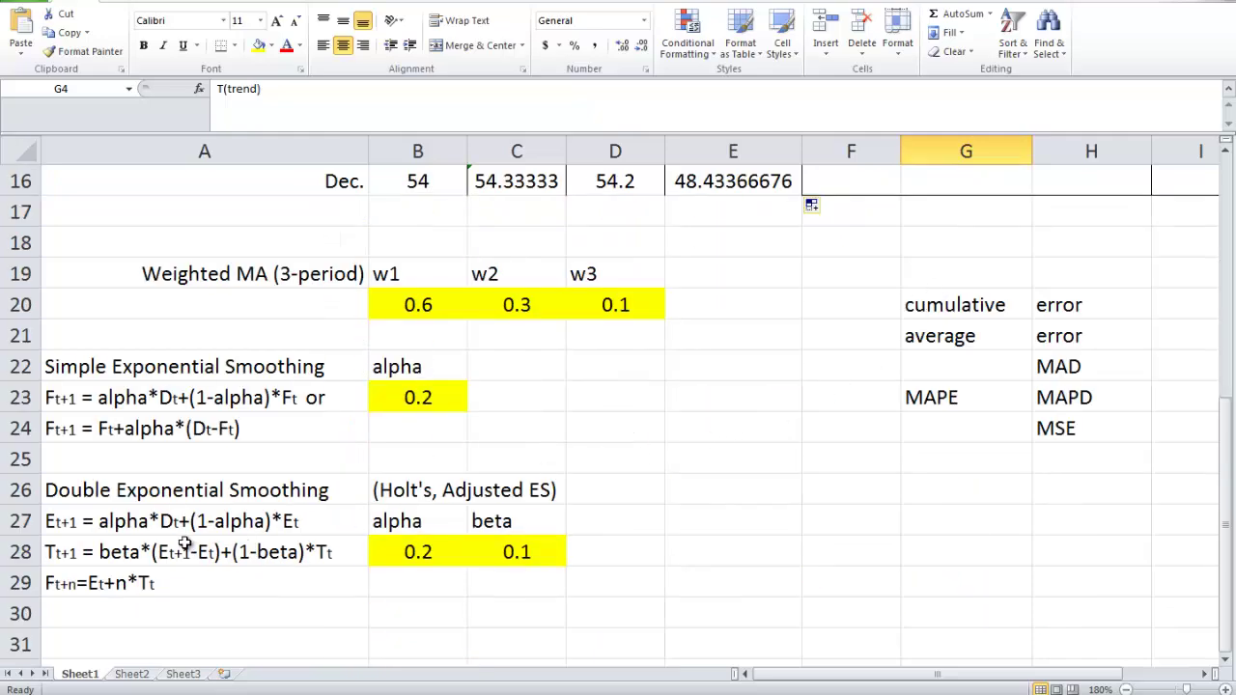
click(126, 526)
click(114, 556)
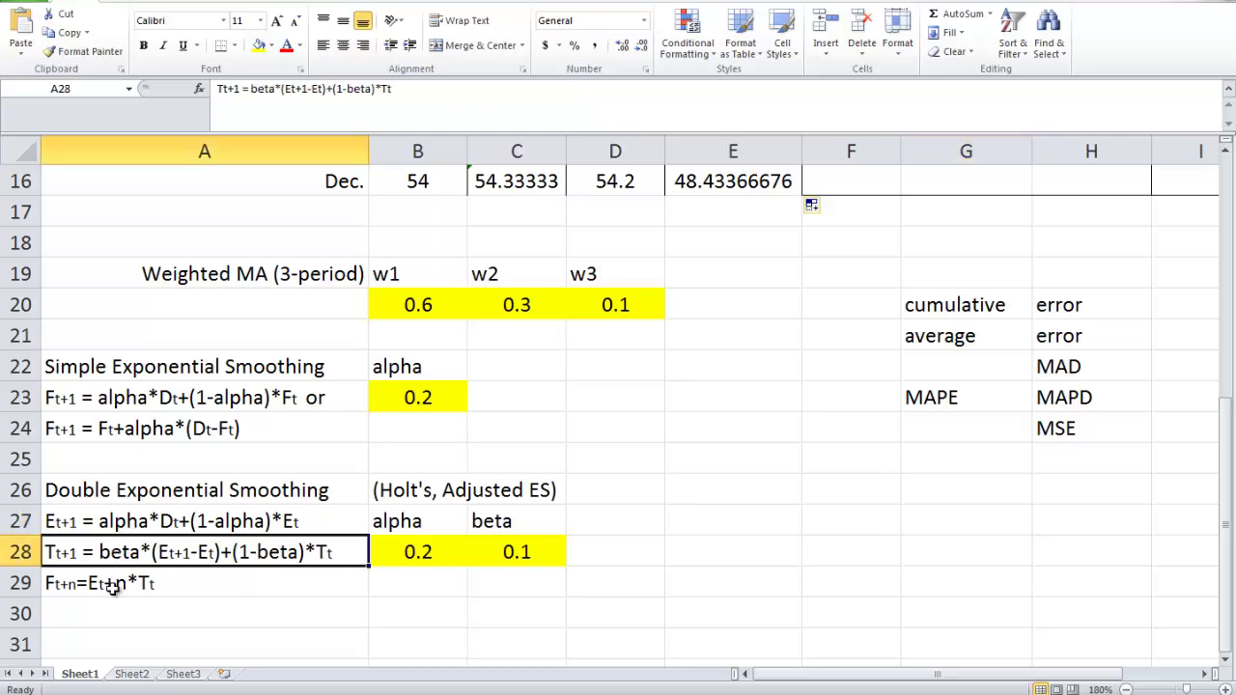
click(113, 586)
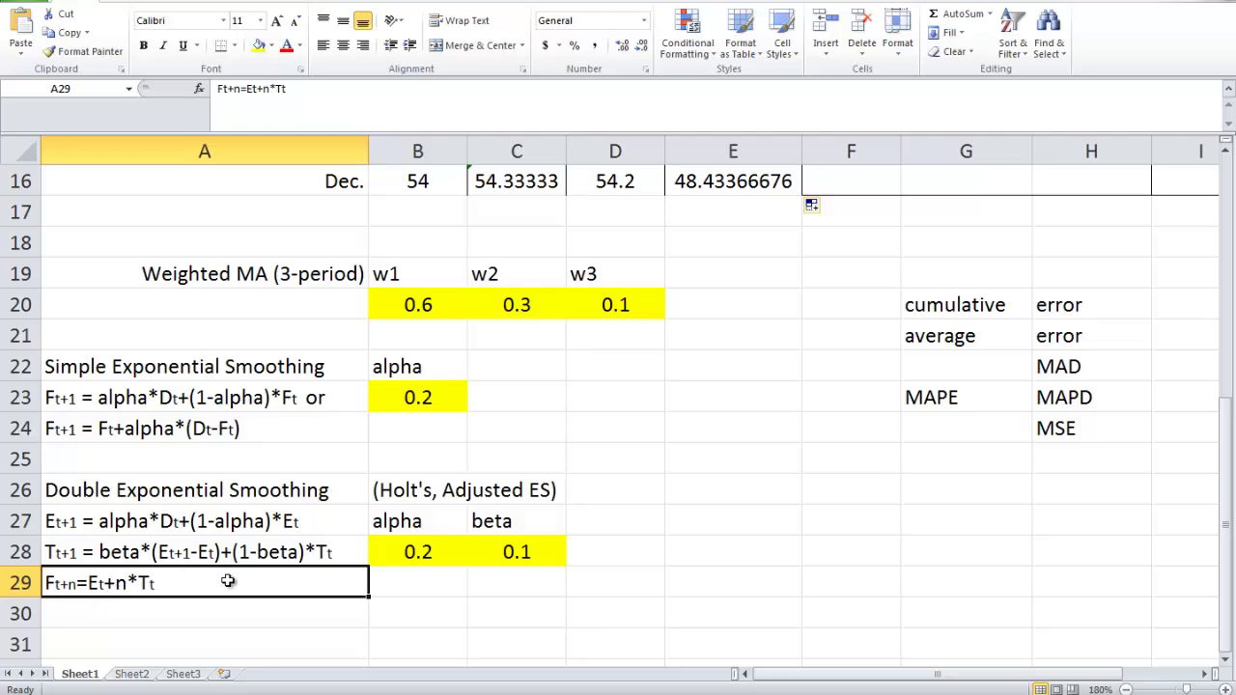
scroll(227, 580, down, 1)
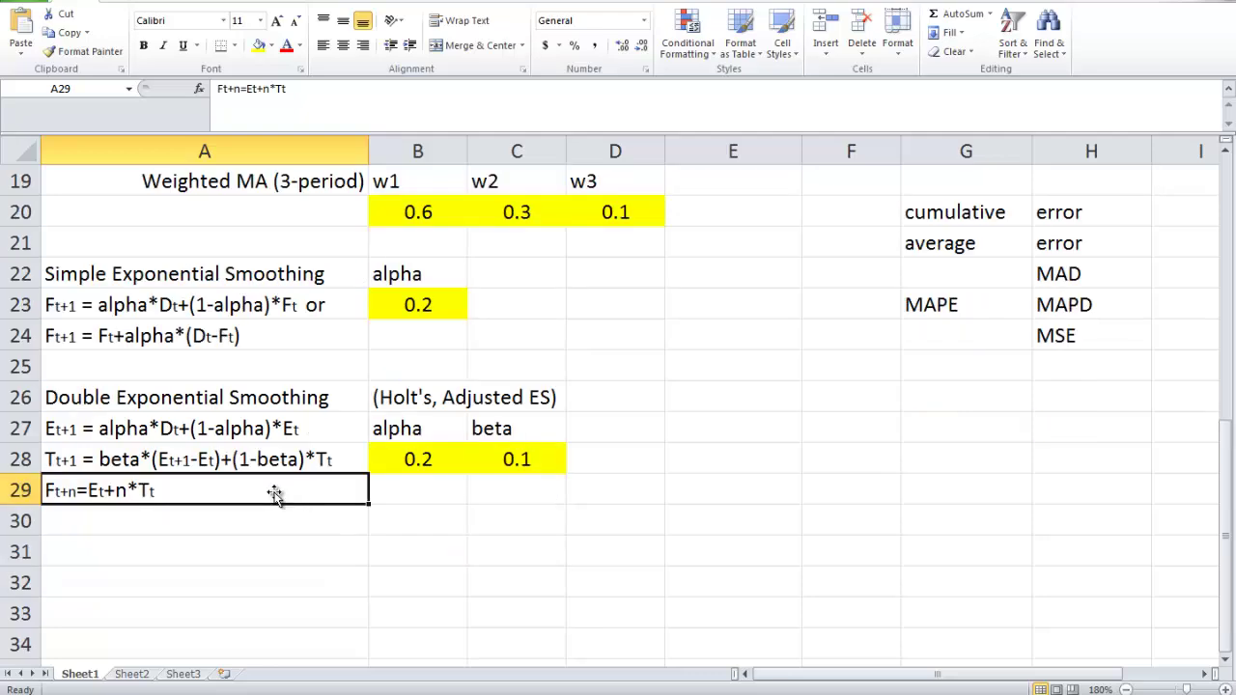
click(75, 430)
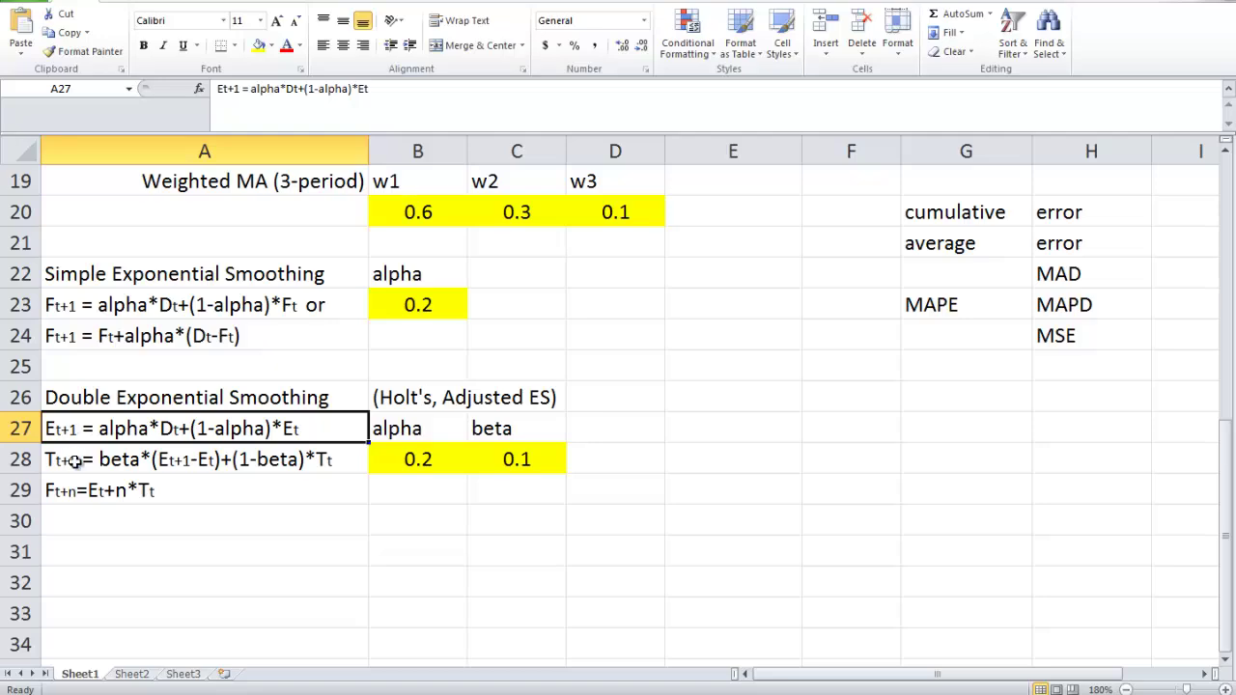
click(76, 462)
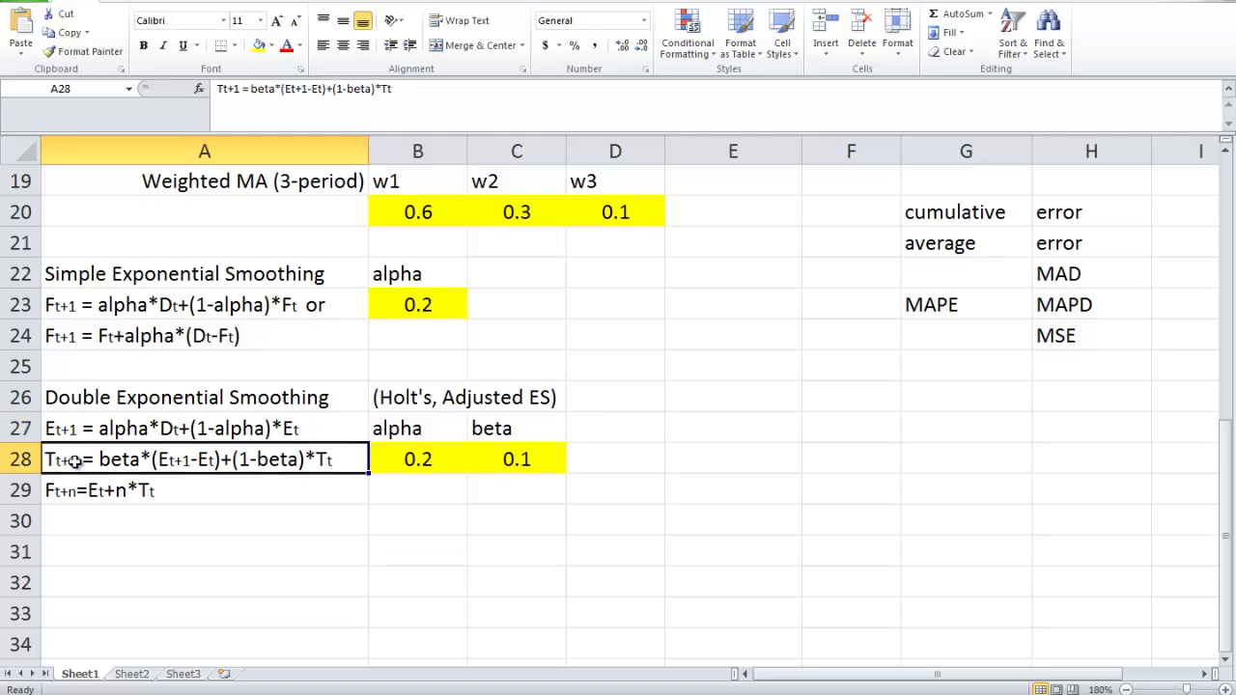
click(177, 495)
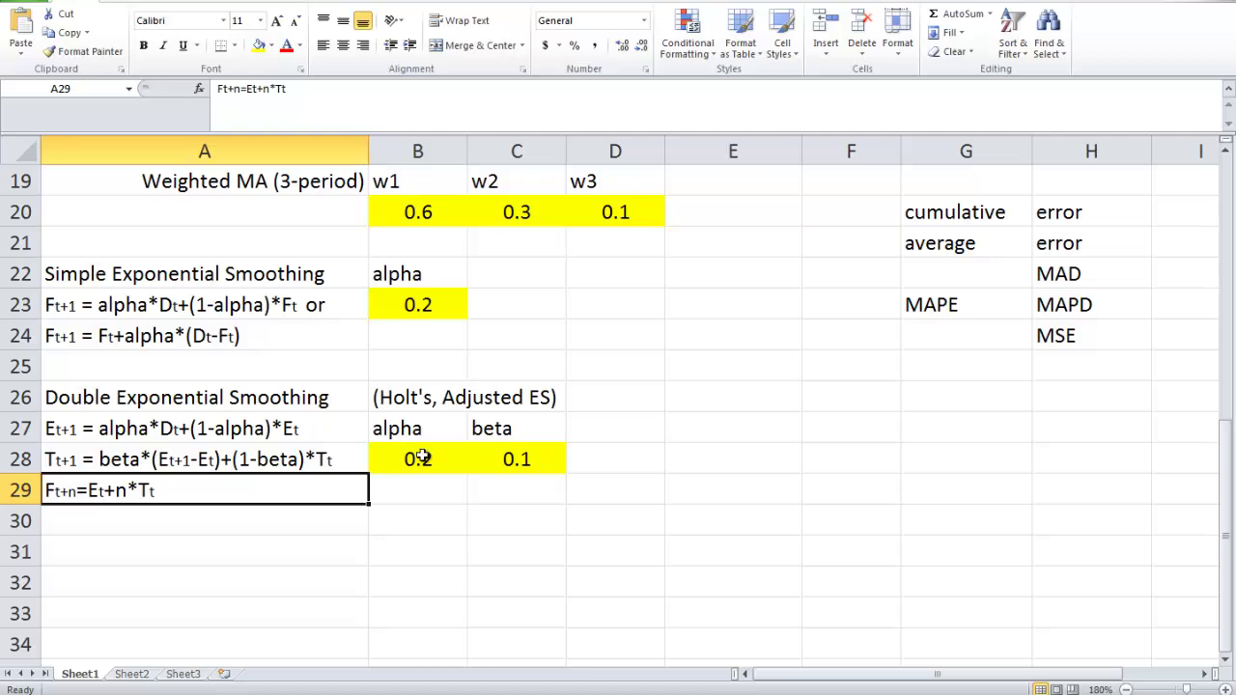
click(515, 461)
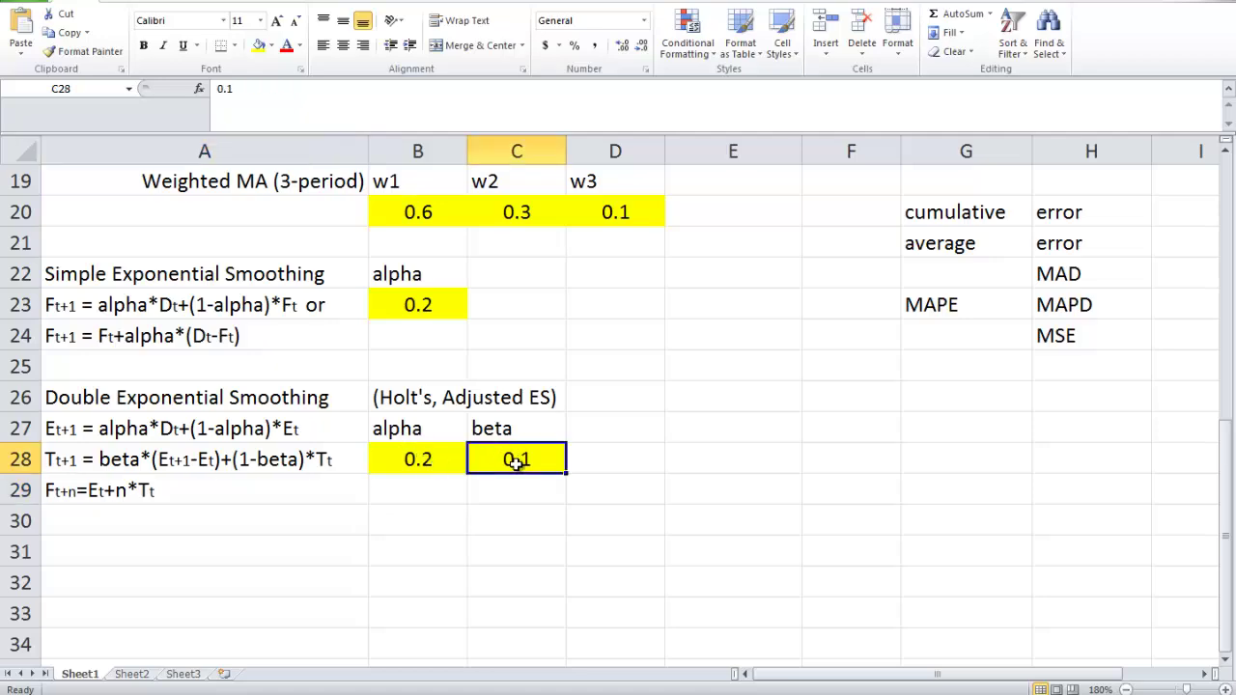
click(440, 465)
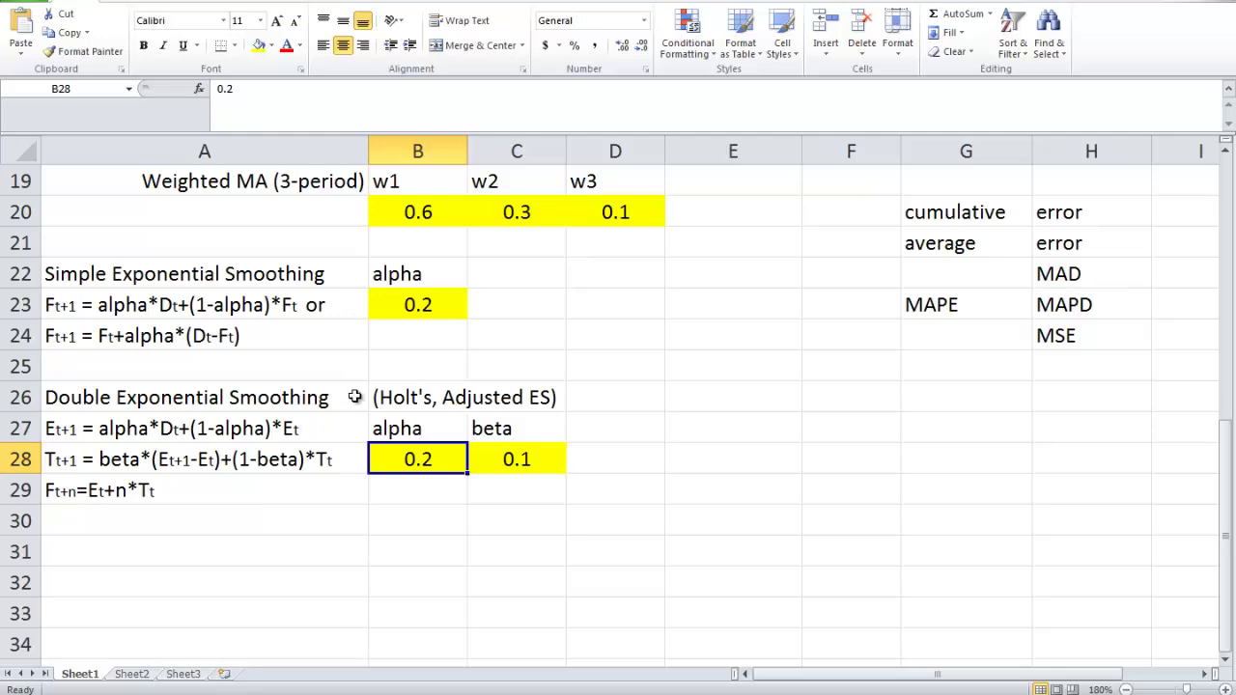
click(499, 460)
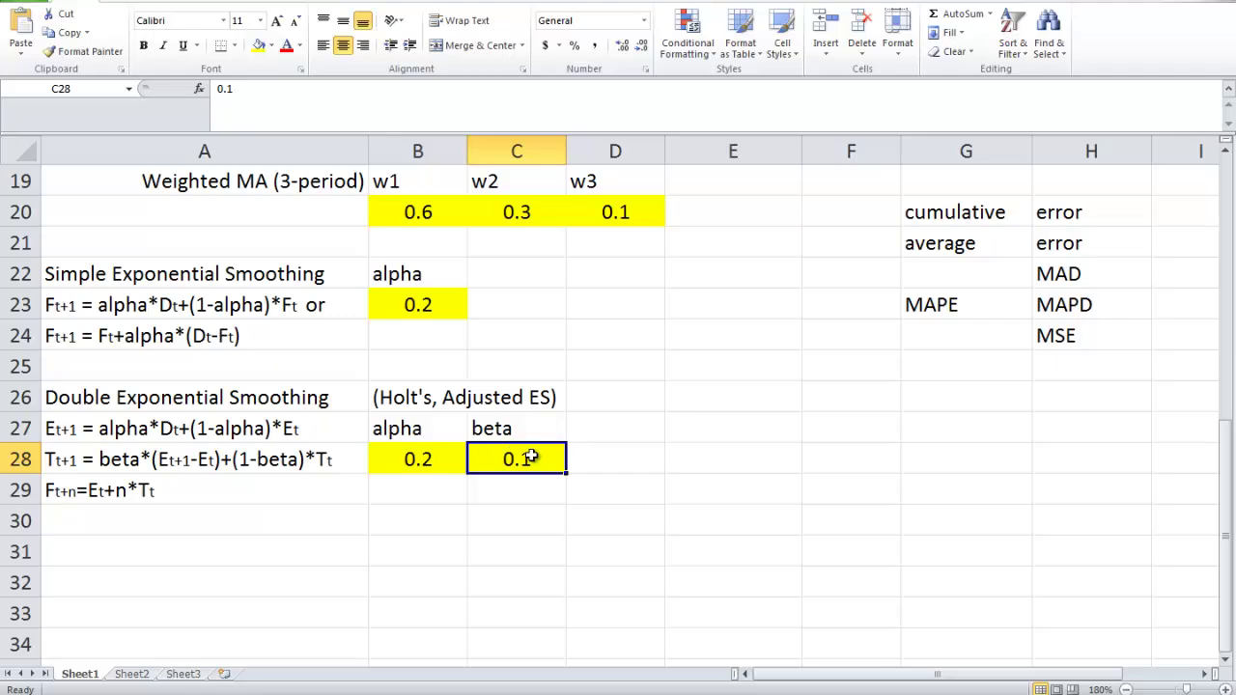
Check January's starting base in F5 against January demand in B5, and the starting trend in G5.
scroll(855, 304, up, 6)
click(856, 305)
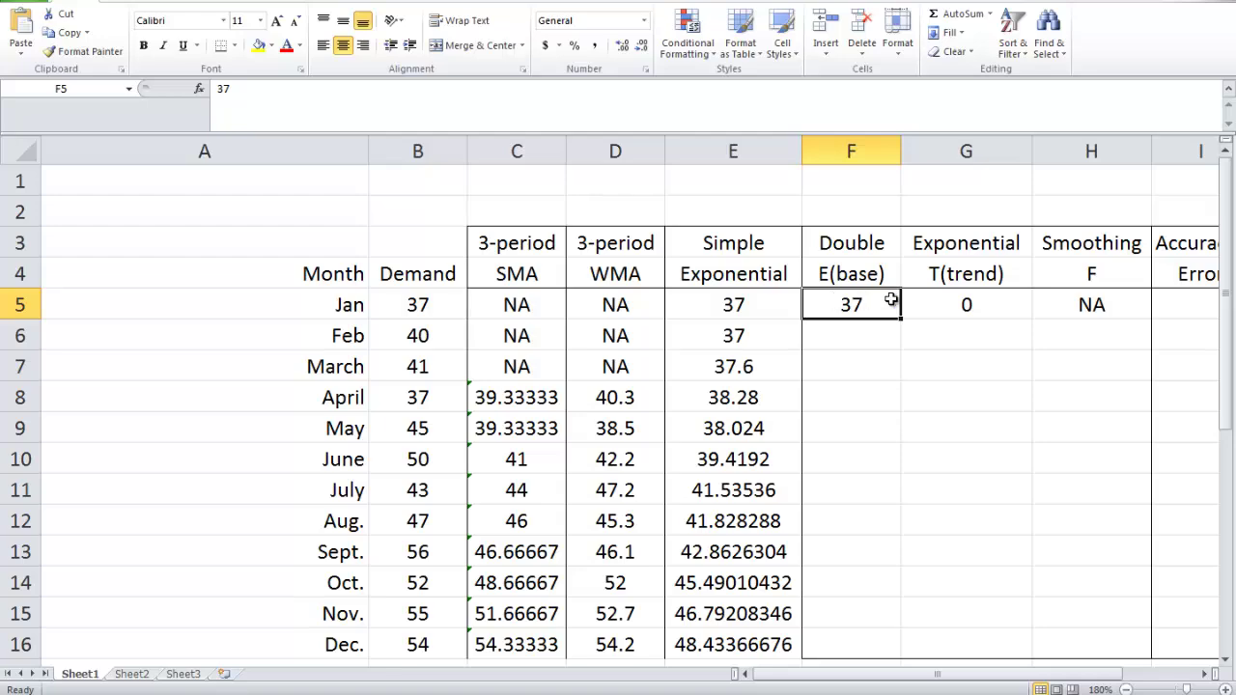
key(Delete)
click(424, 306)
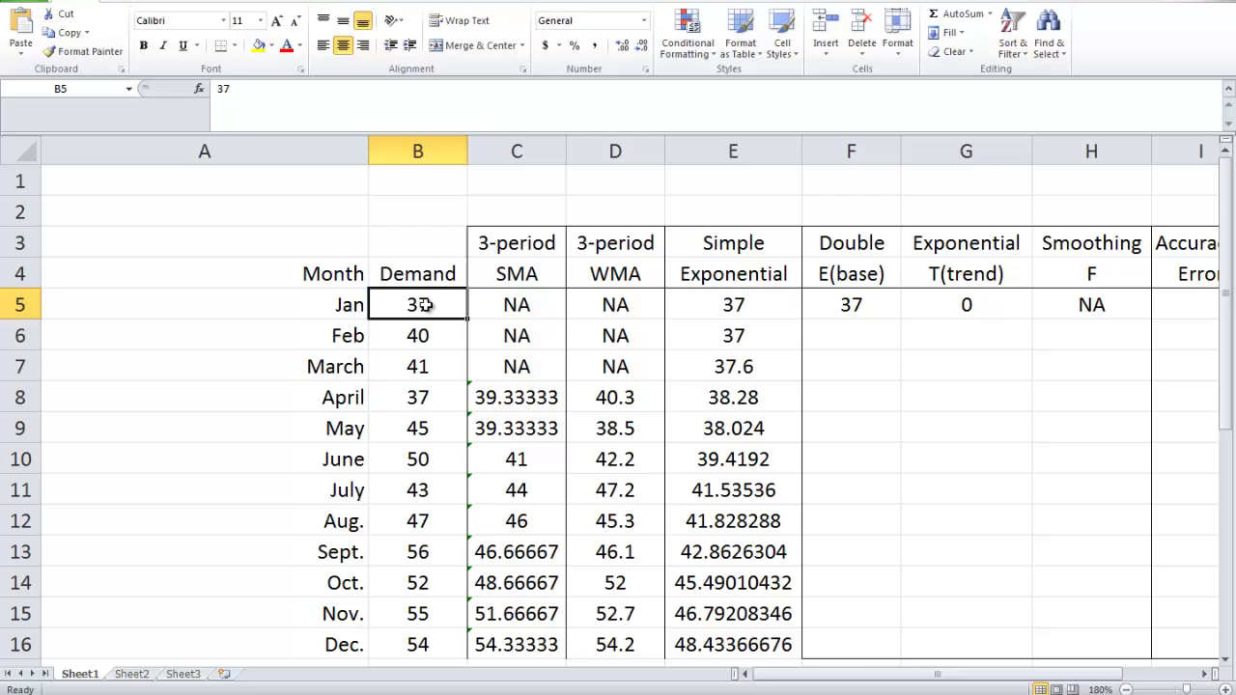
click(825, 299)
click(989, 307)
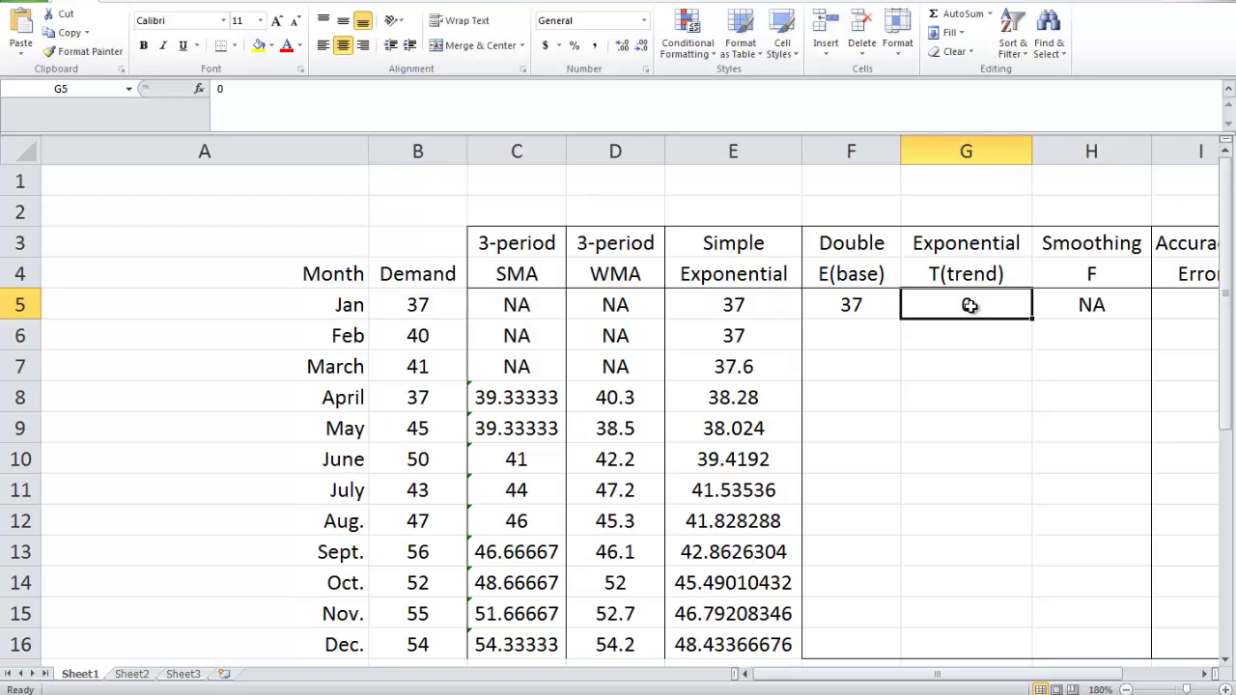
Begin February's base formula in F6 with the absolute double-smoothing alpha times January demand, =$B$28*B5.
click(841, 342)
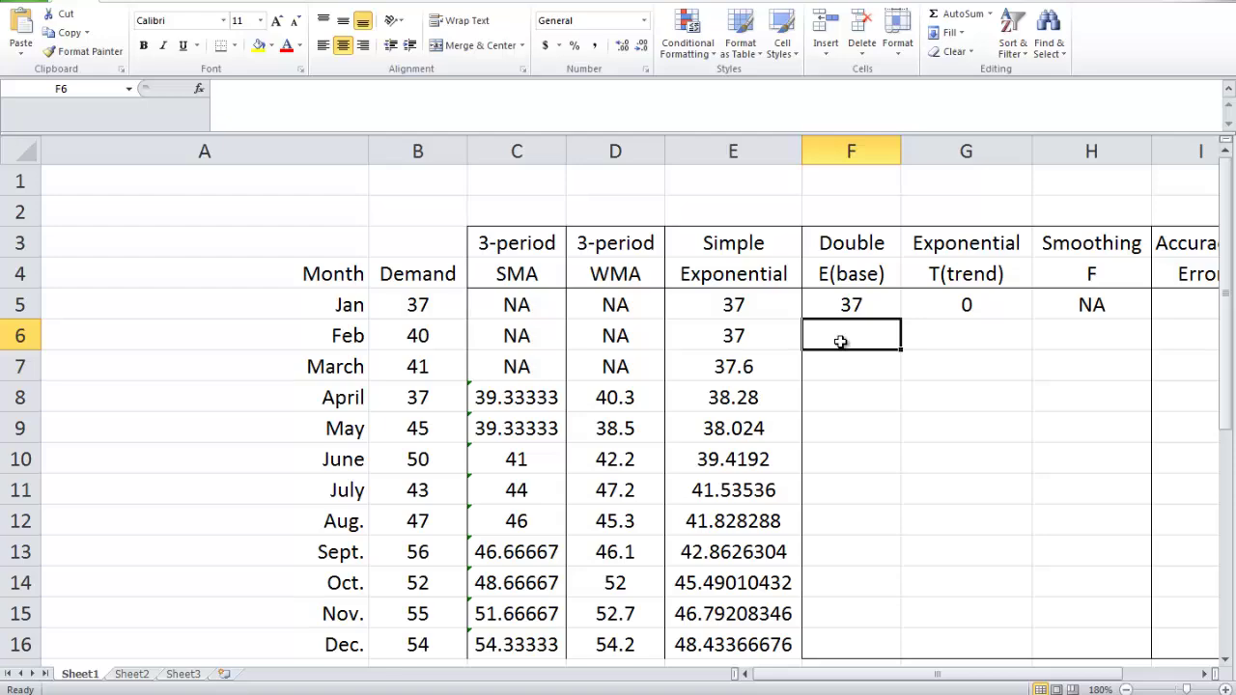
text(=)
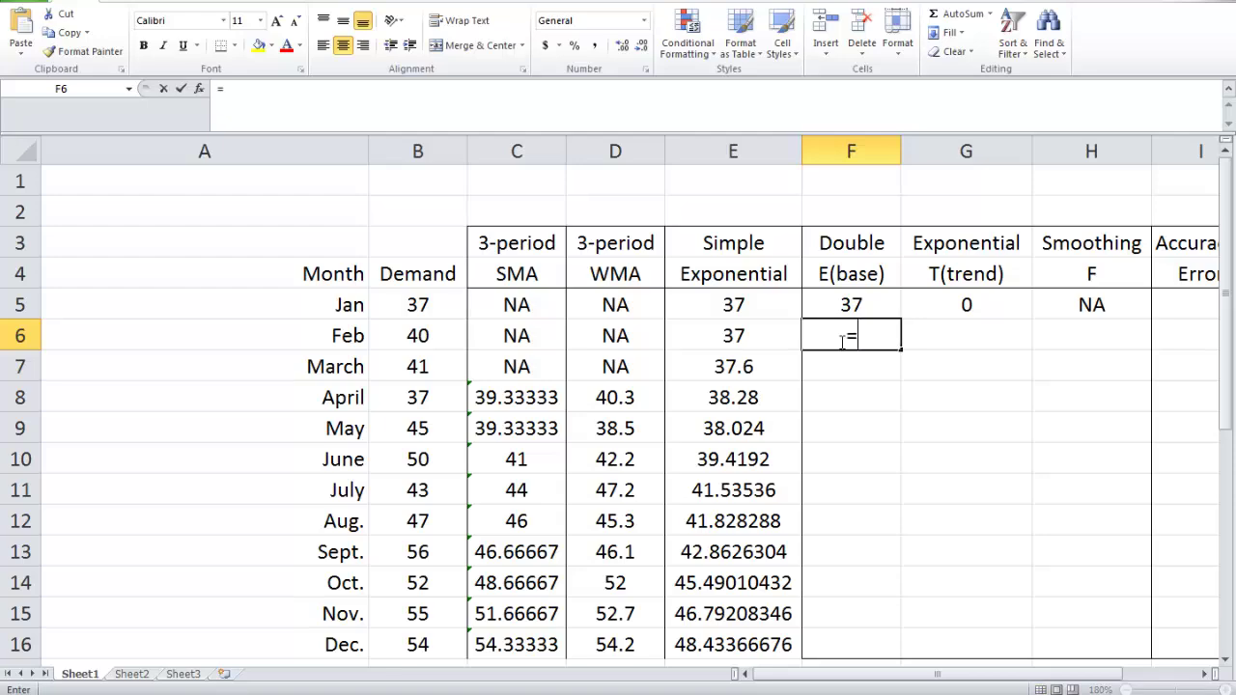
scroll(528, 447, down, 2)
scroll(528, 447, down, 4)
click(409, 465)
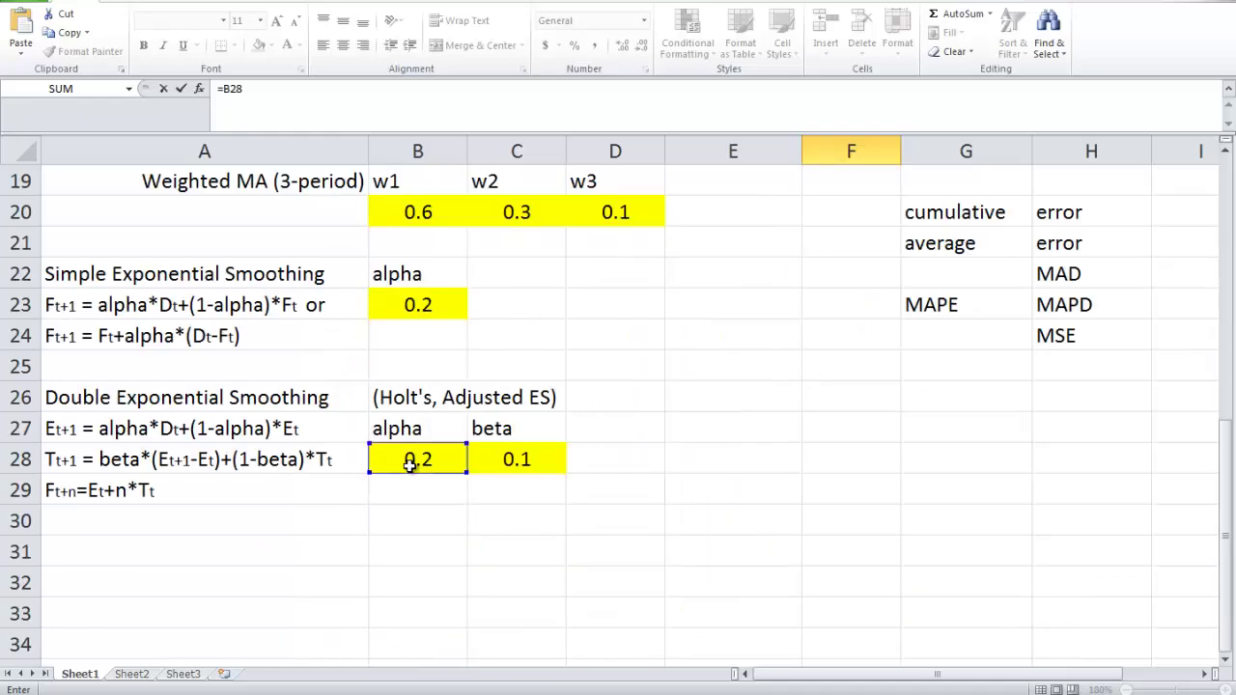
key(F4)
scroll(409, 465, up, 5)
text(*)
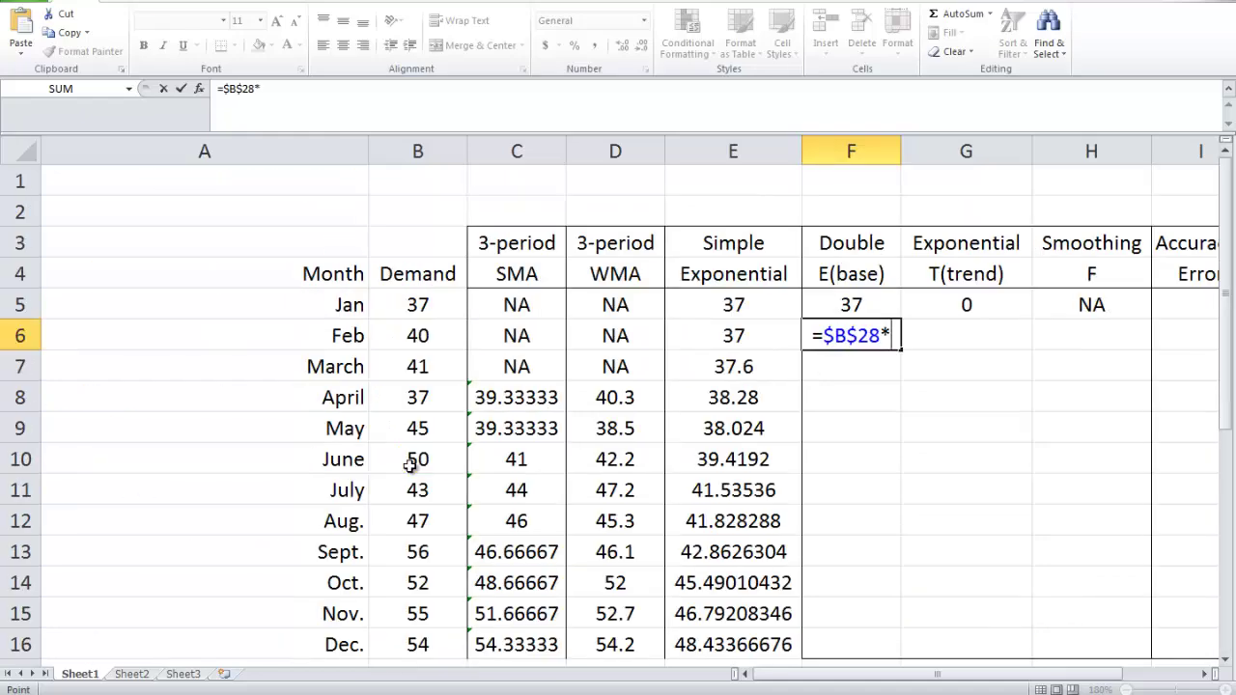
scroll(180, 256, down, 1)
text(B5)
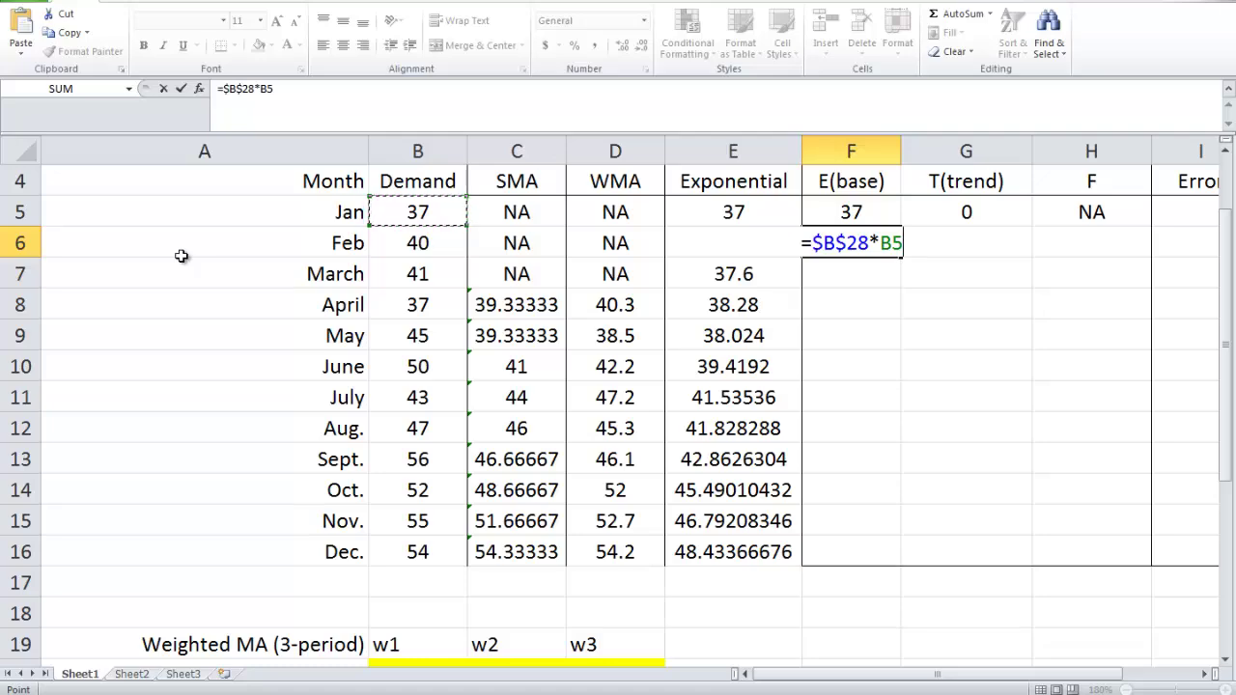
Complete February's base formula in F6 by adding one minus the absolute alpha times January's base, +(1-$B$28)*F5.
text(+(1-)
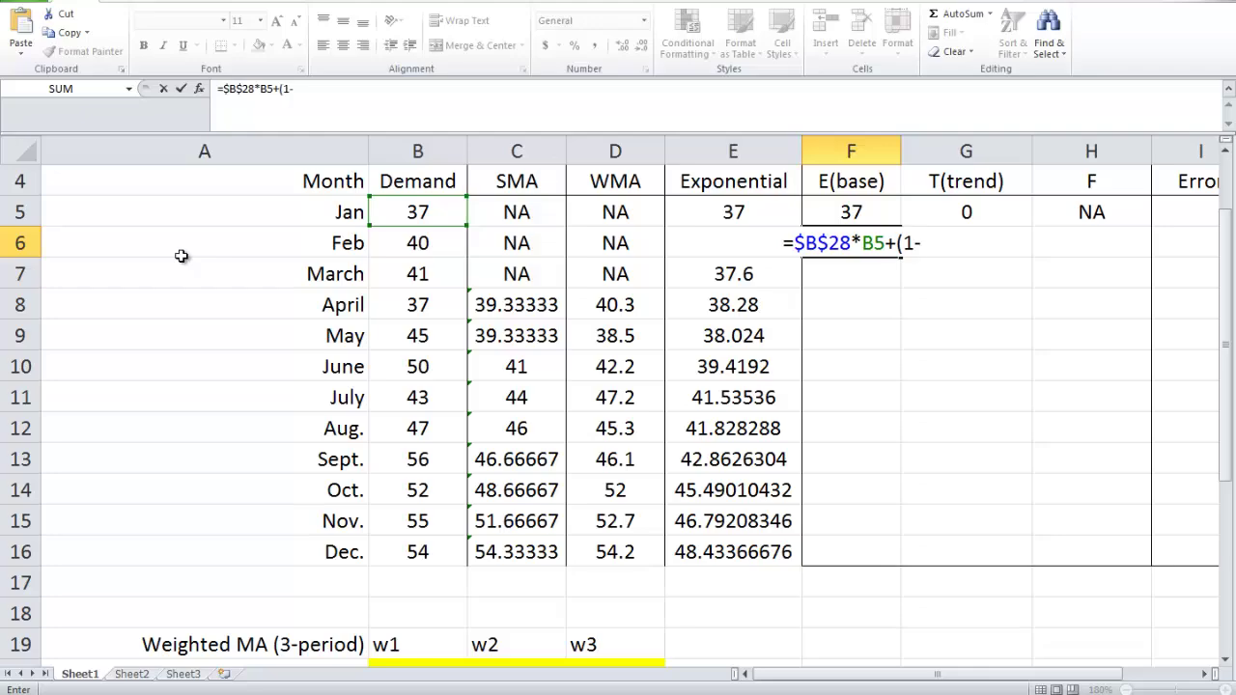
scroll(182, 256, down, 3)
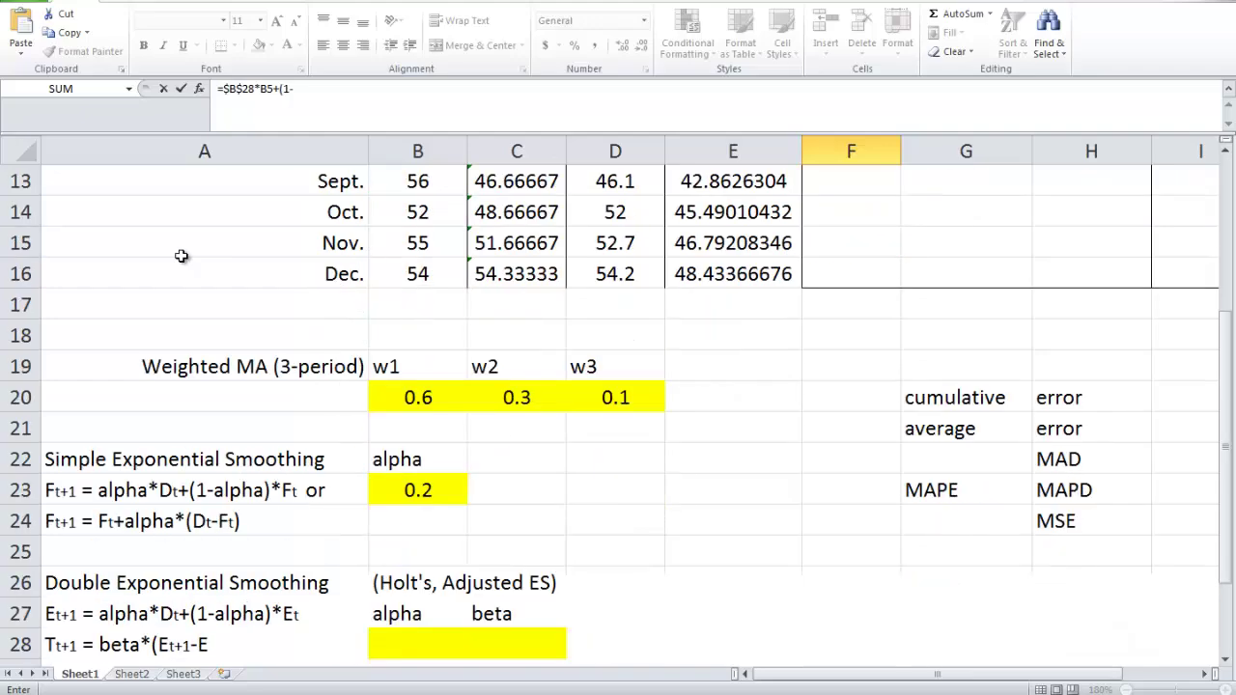
click(418, 644)
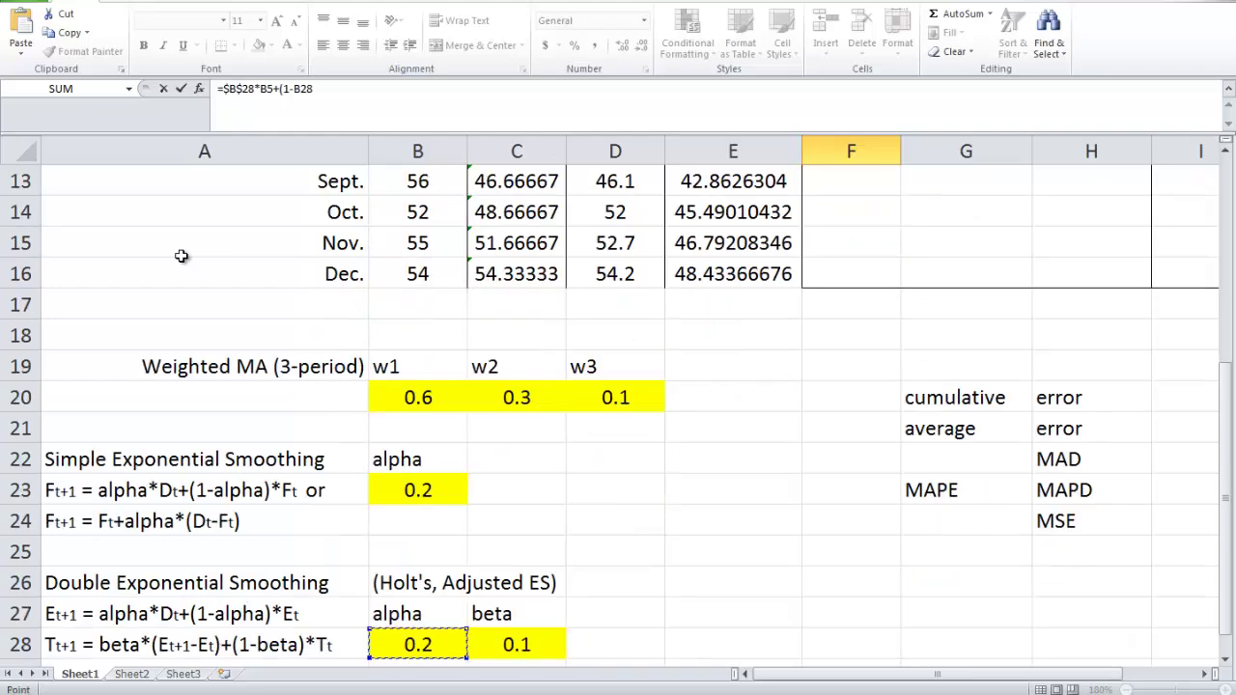
key(F4)
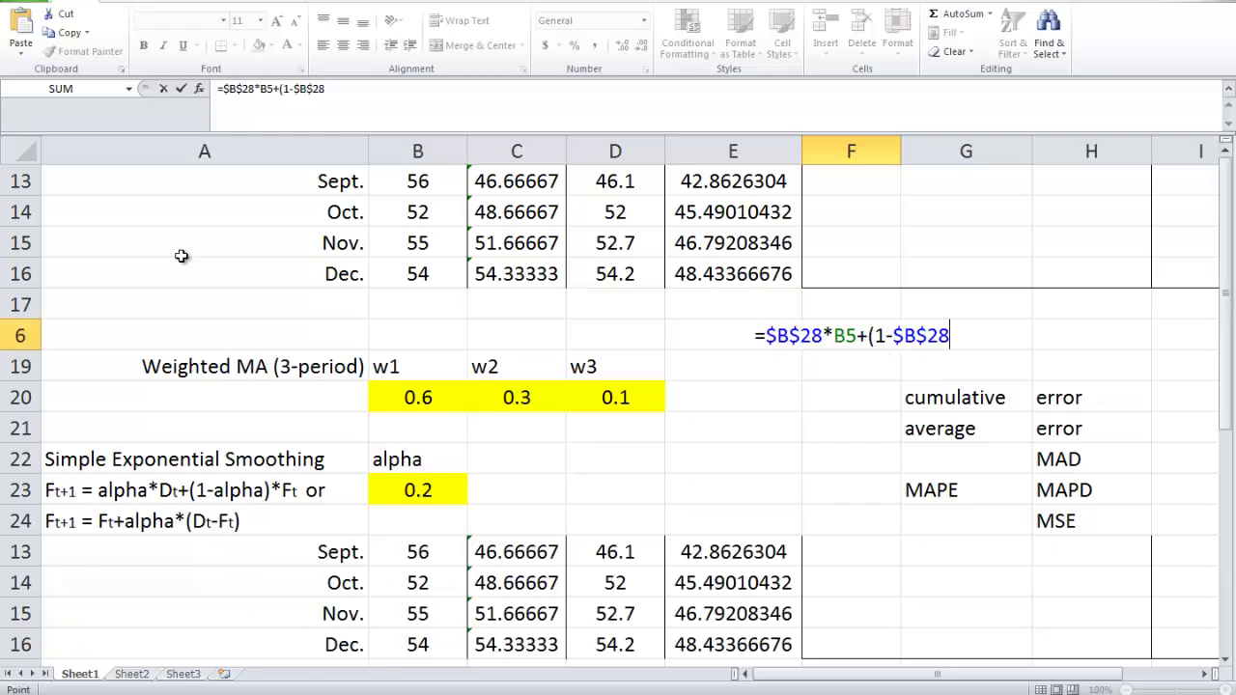
text())
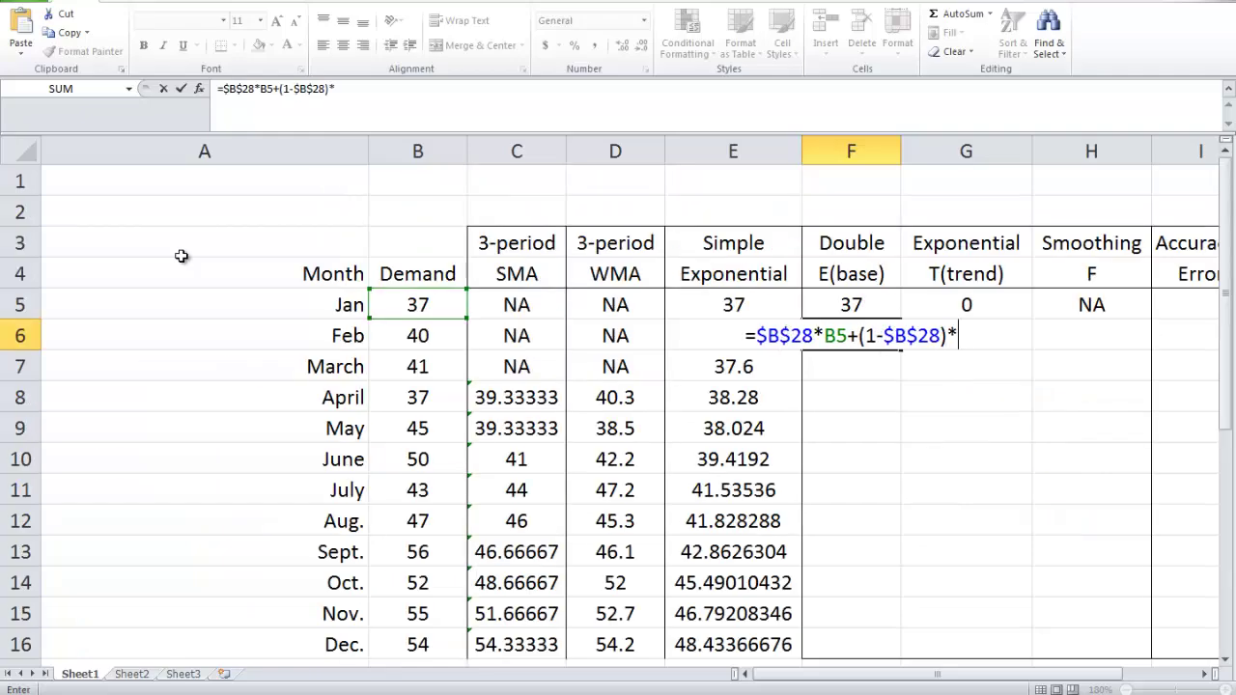
text(*F5)
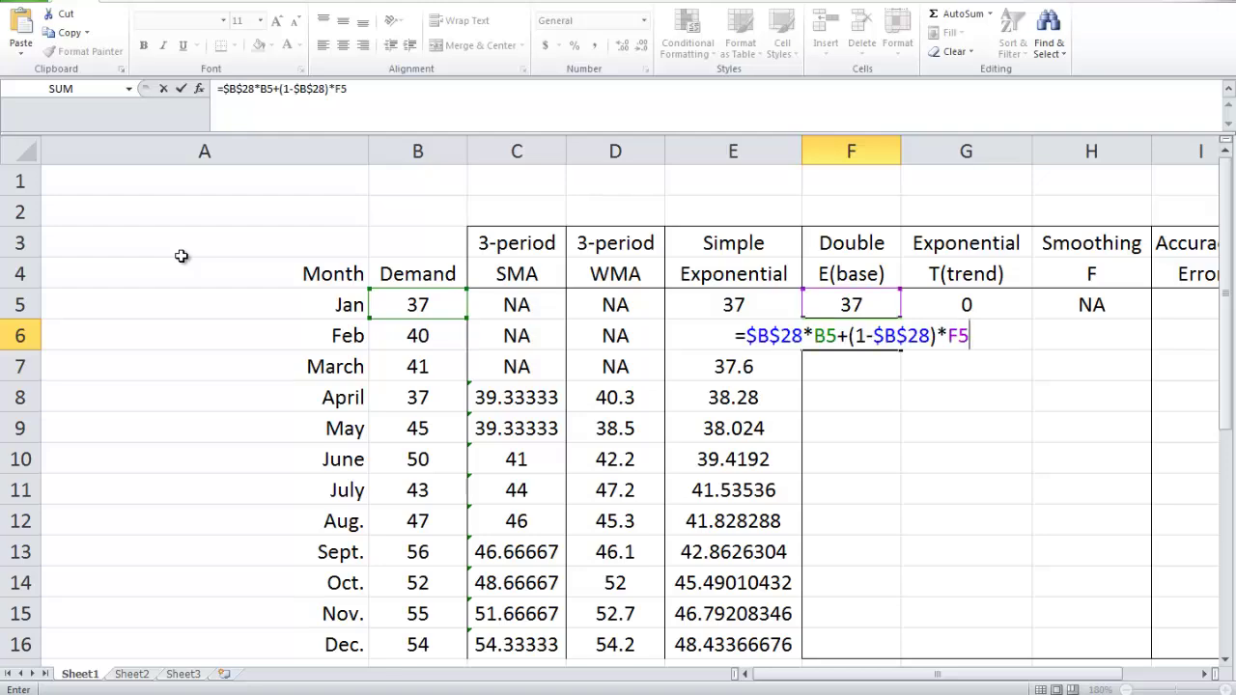
key(Return)
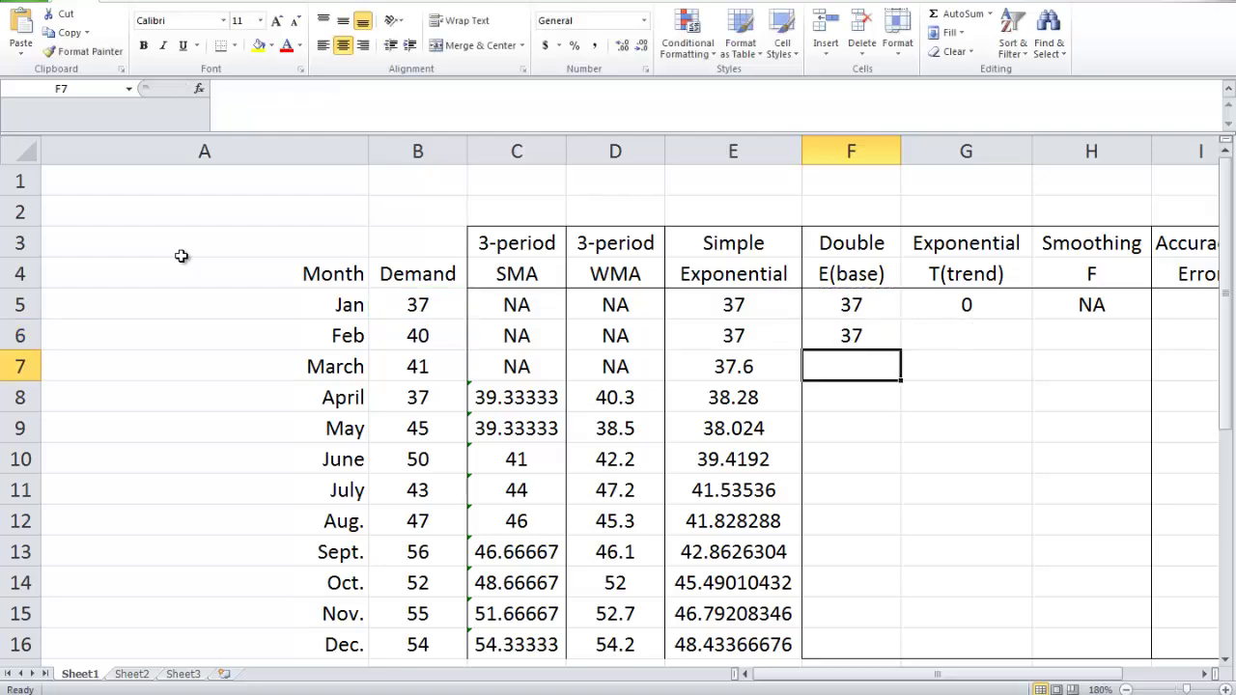
key(Up)
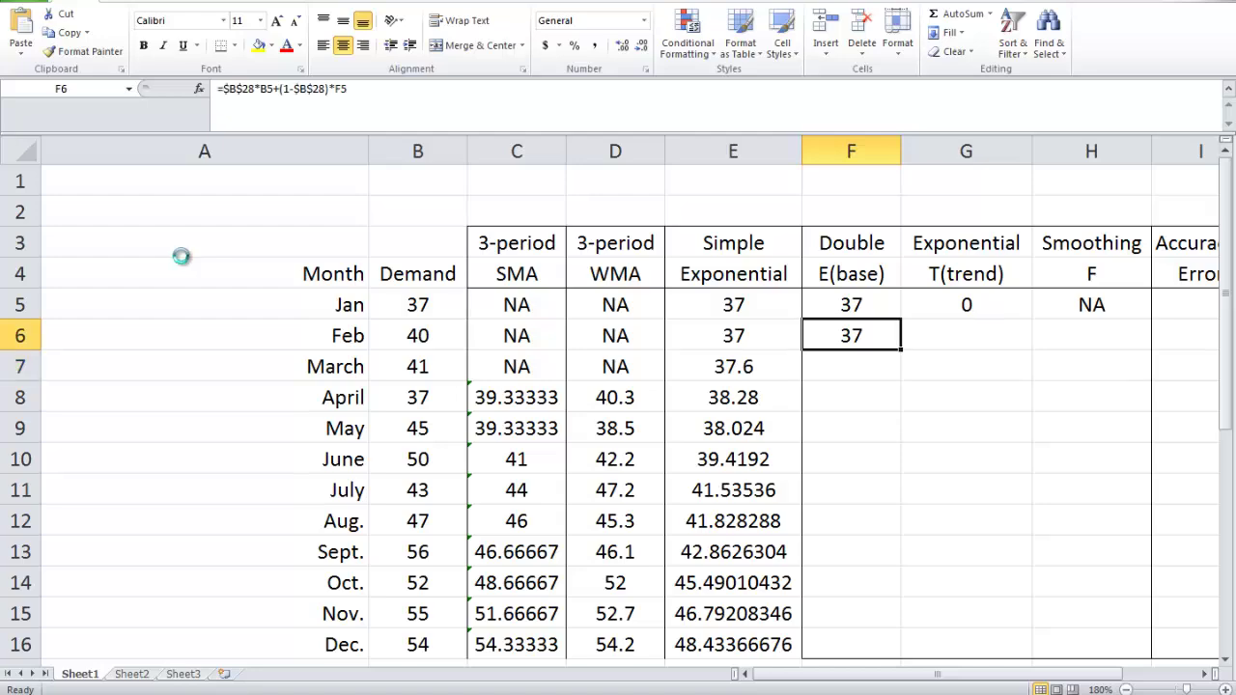
Compare January's demand in B5 with January's base in F5 as the inputs to February's base formula in F6.
key(Up)
key(Left)
key(Left)
key(Left)
key(Left)
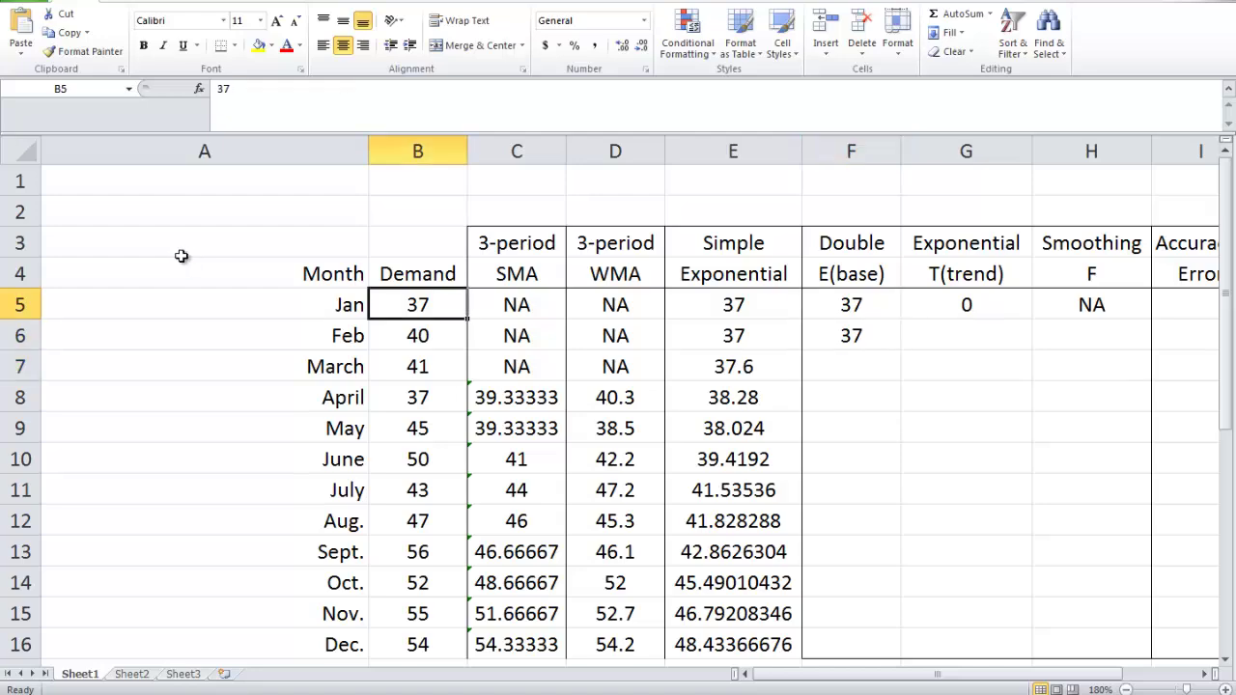
key(Right)
key(Right)
key(Right)
key(Right)
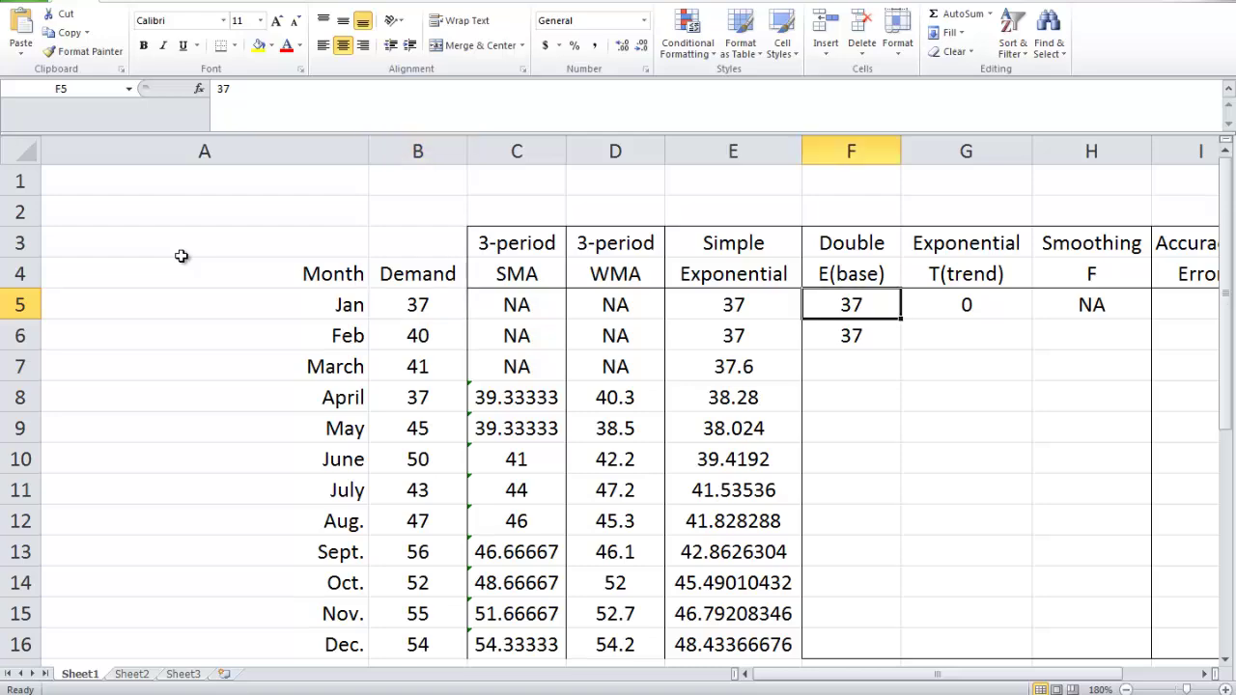
key(Left)
key(Left)
key(Left)
key(Left)
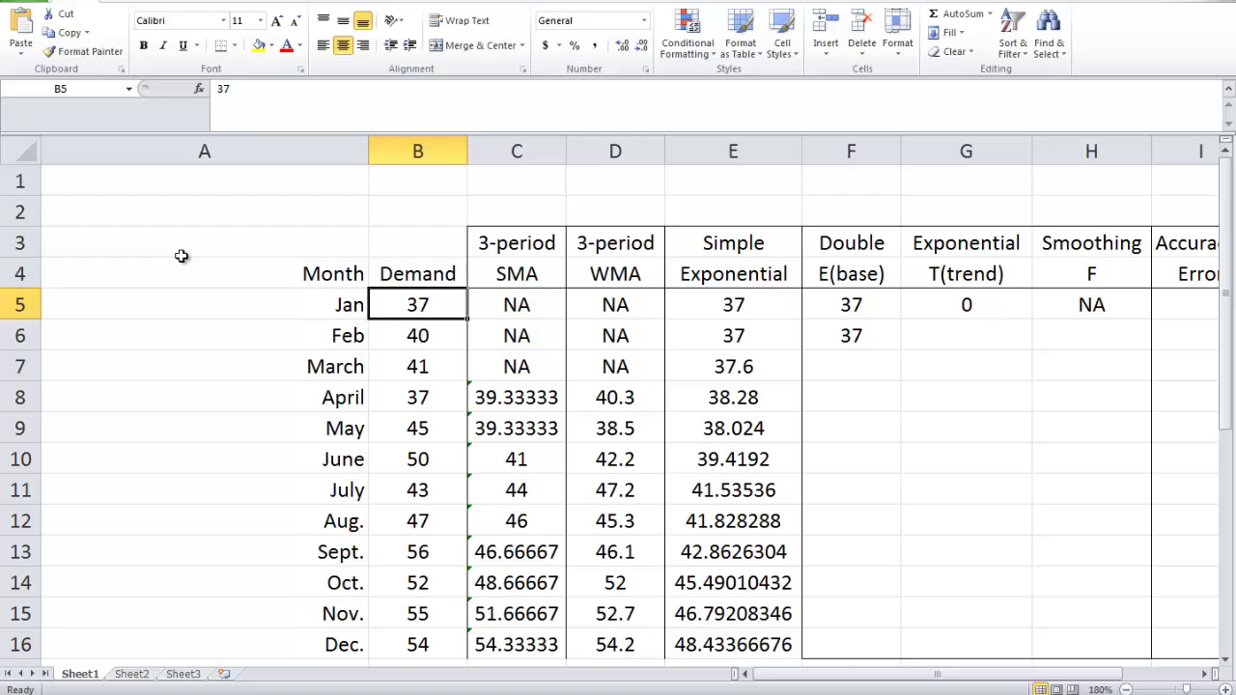
key(Right)
key(Right)
key(Right)
key(Right)
key(Down)
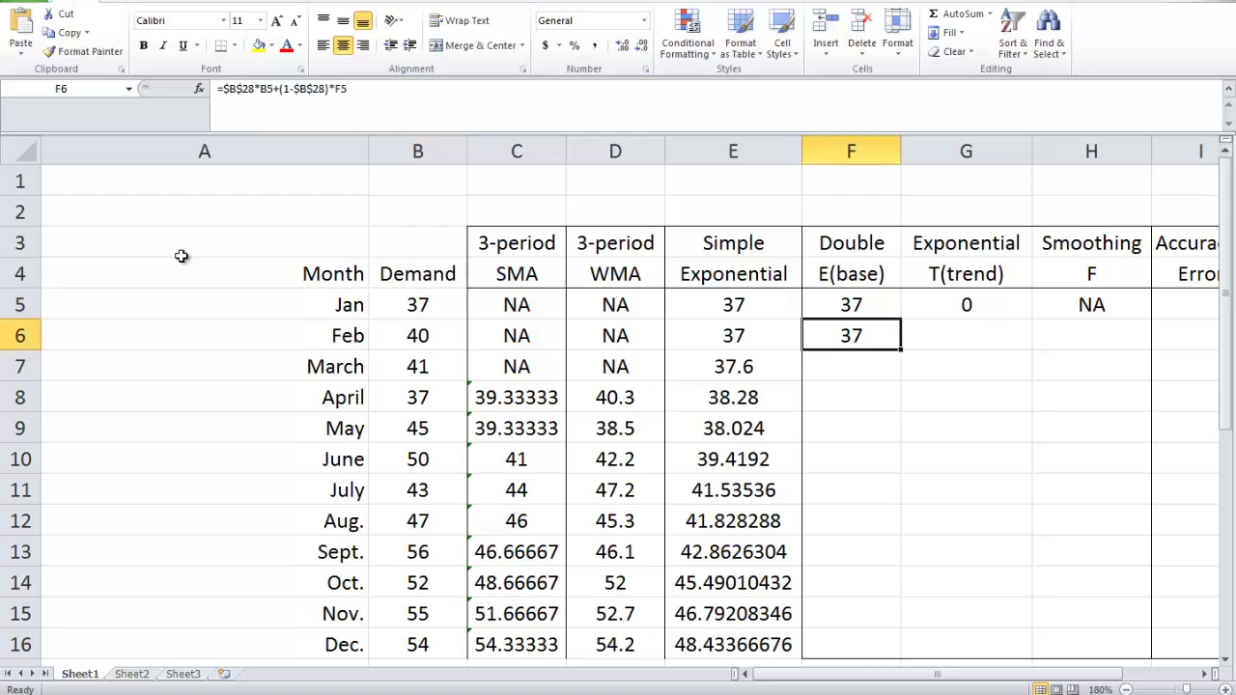
Begin February's trend formula in G6 with the absolute beta times the change in base, =$C$28*(F6-F5).
key(Right)
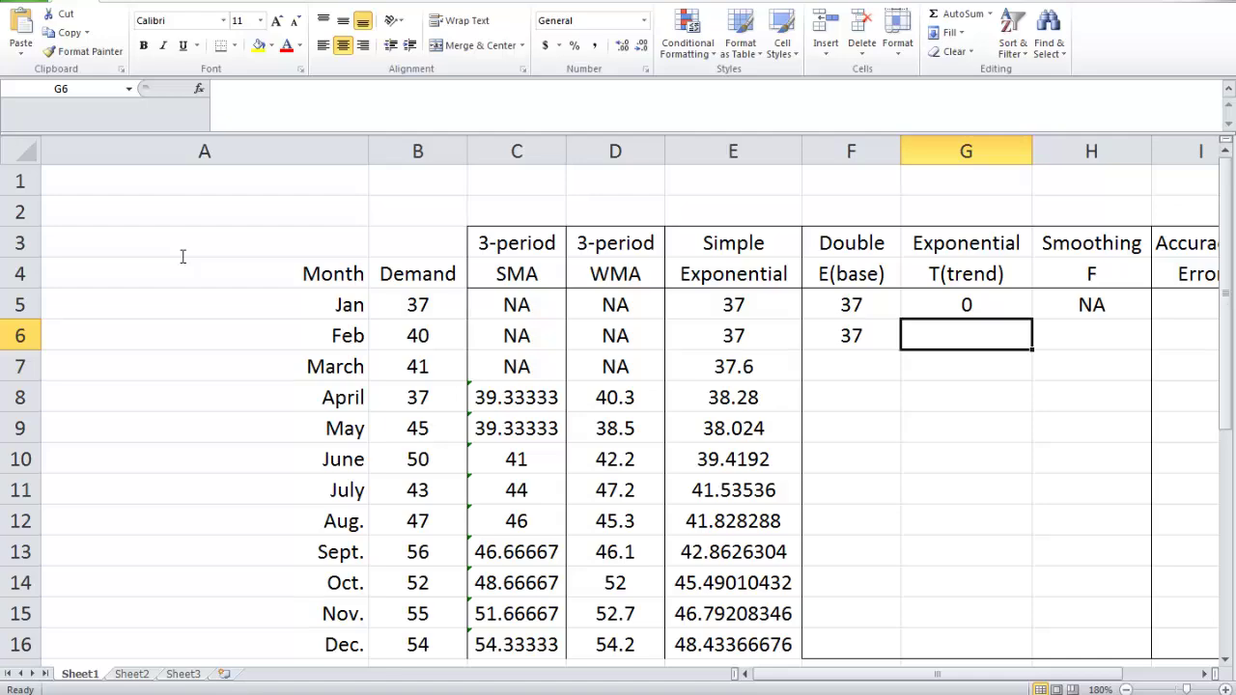
text(=)
scroll(181, 256, down, 6)
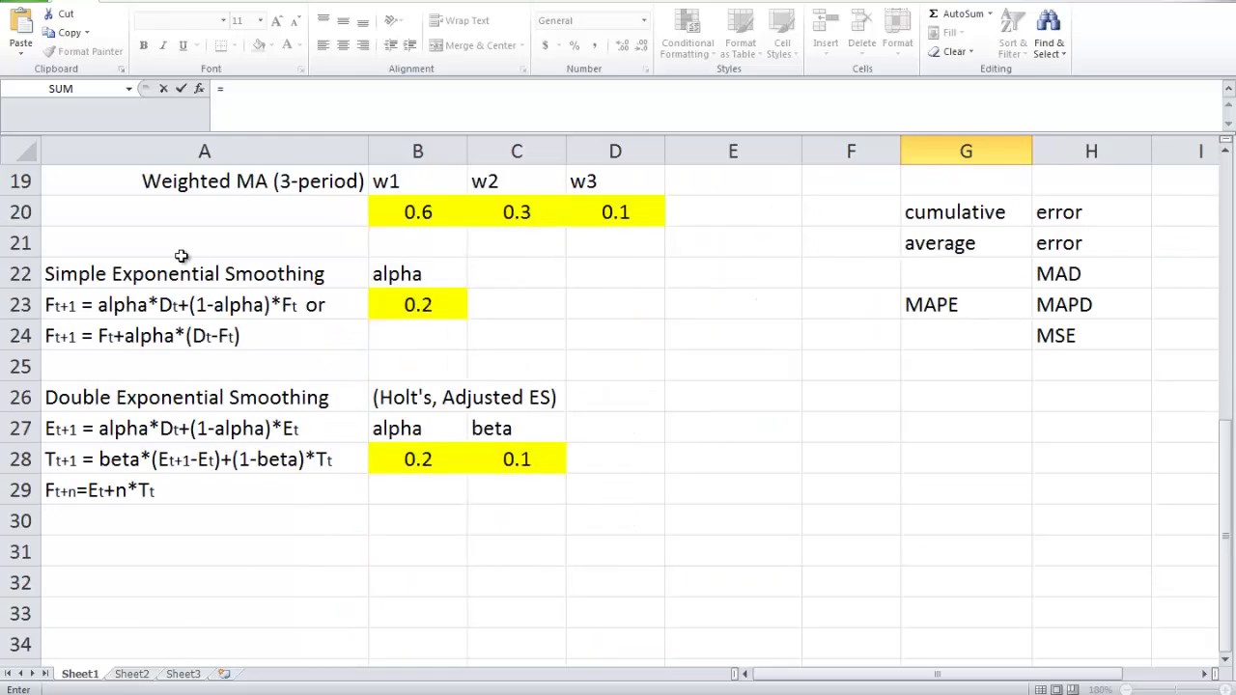
click(517, 458)
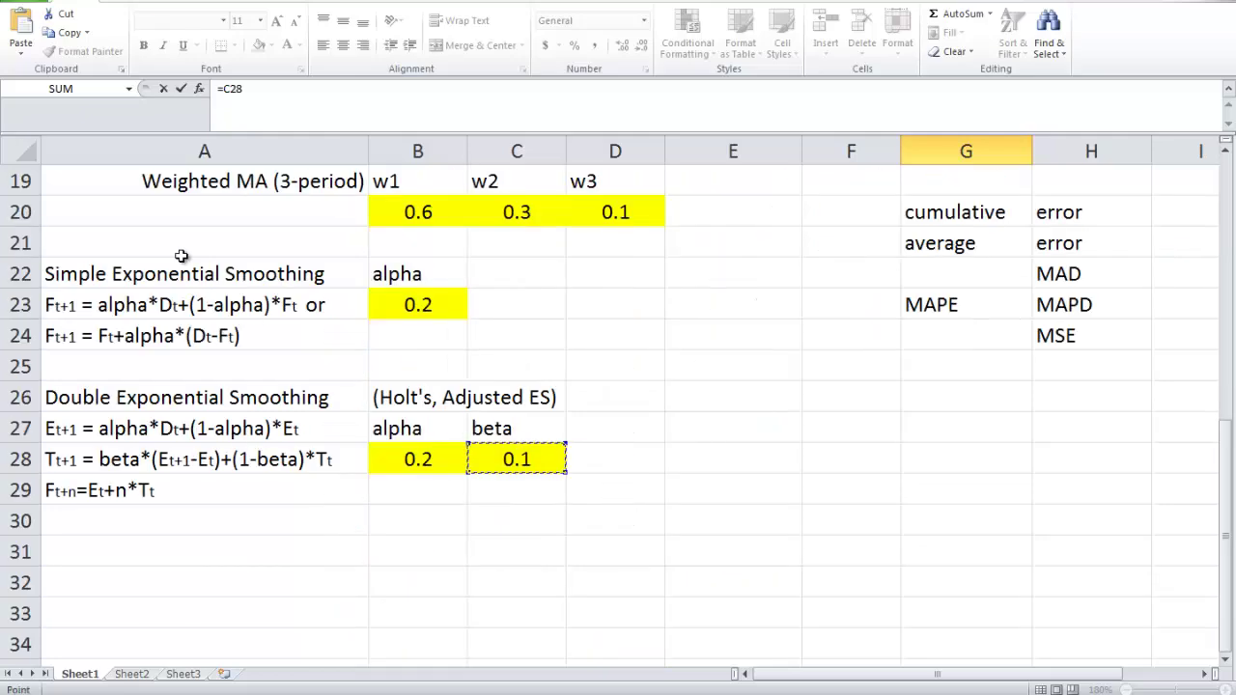
key(F4)
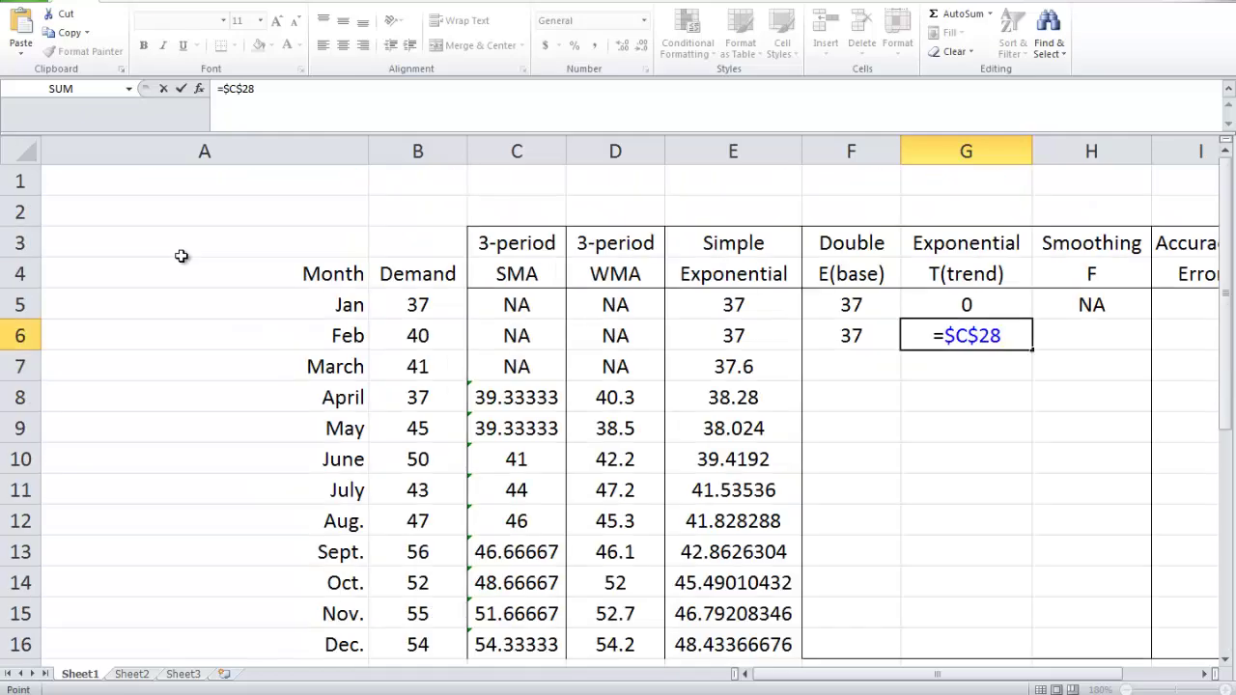
text(*)
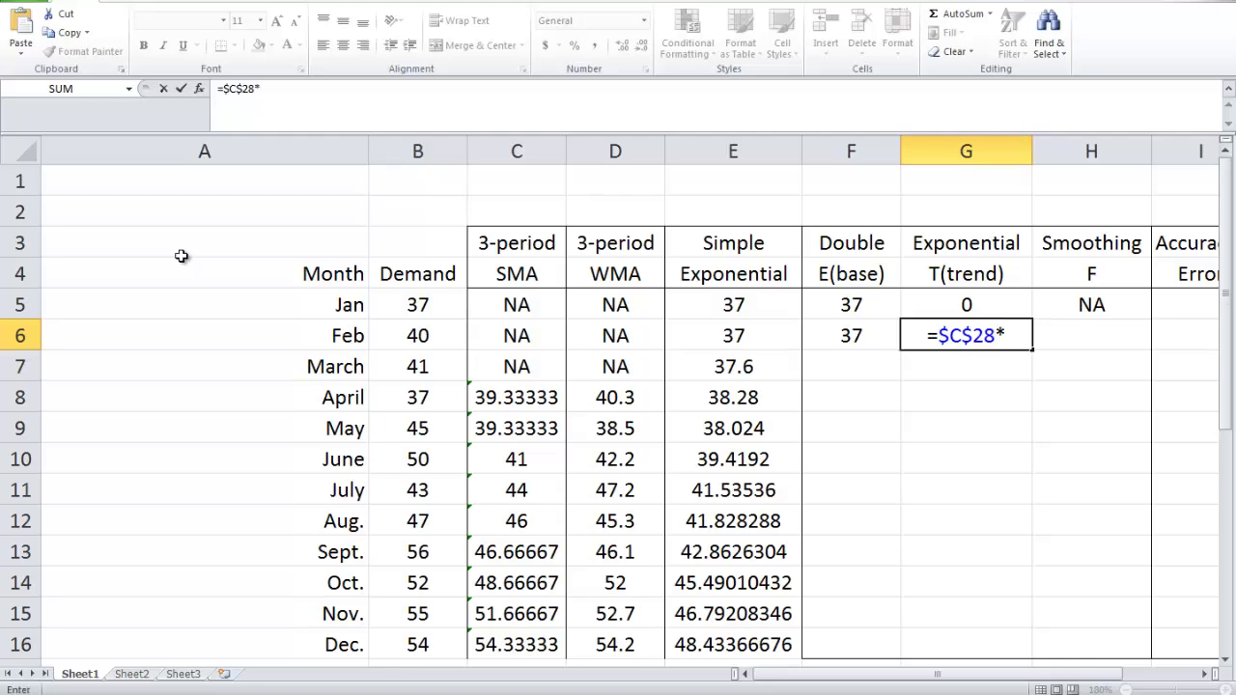
text(()
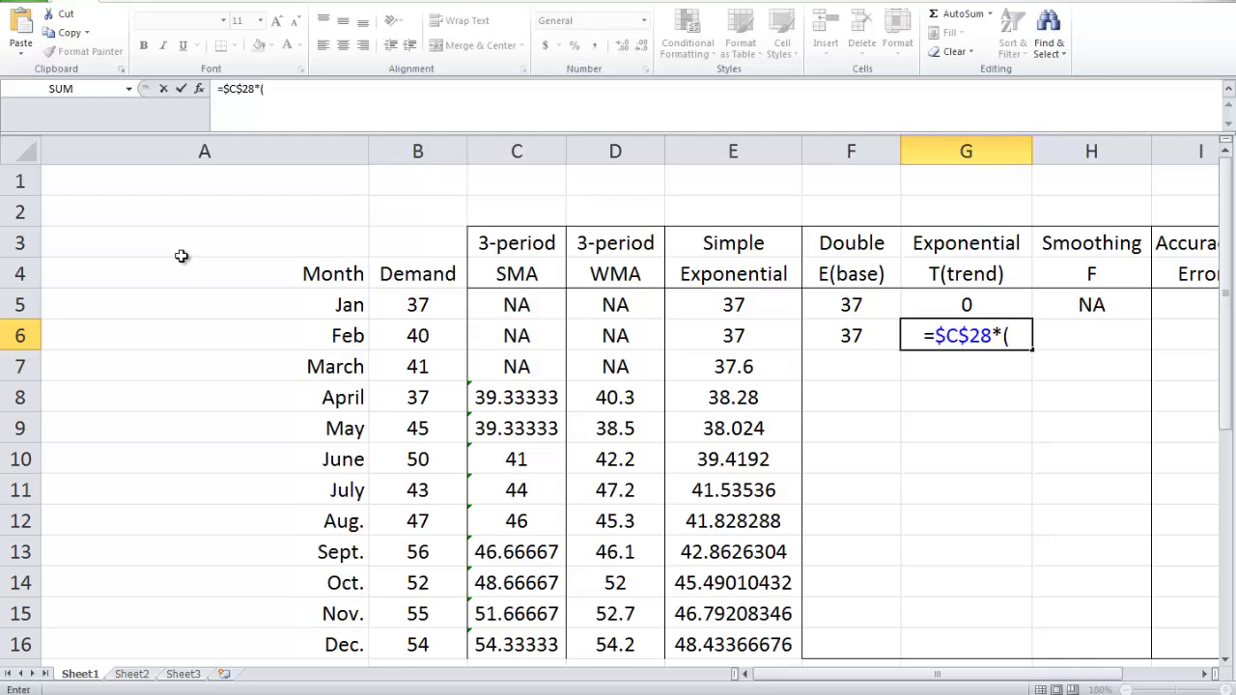
key(Left)
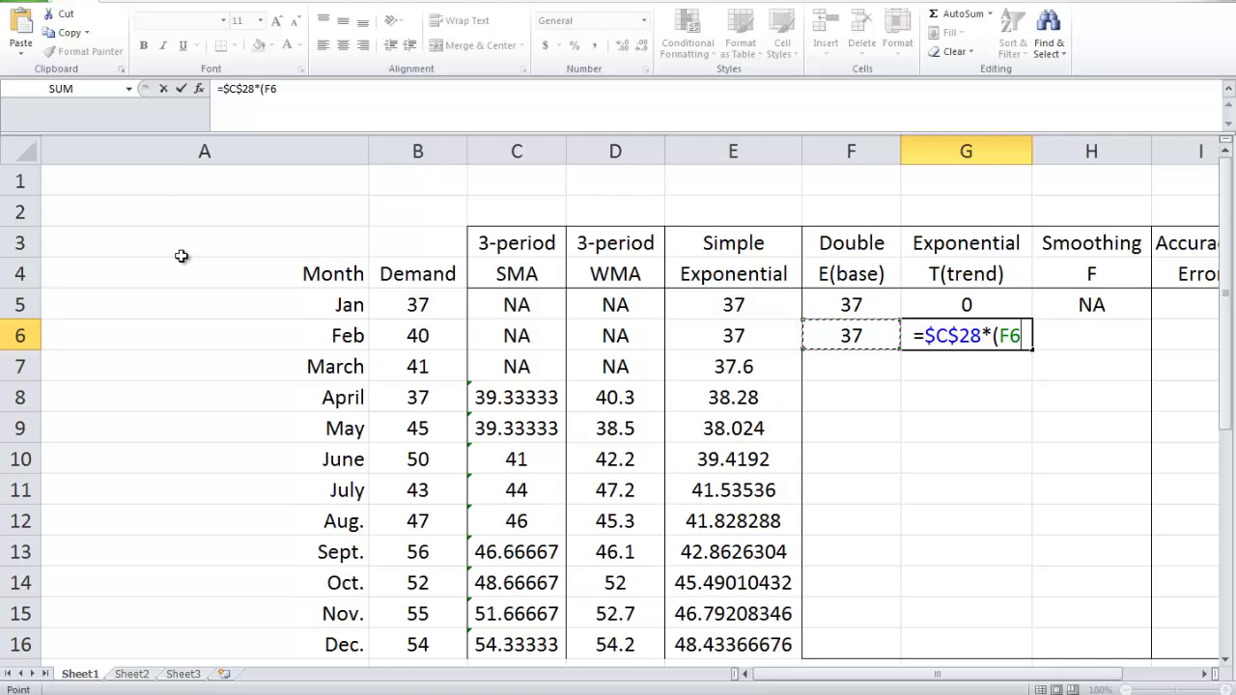
text(-)
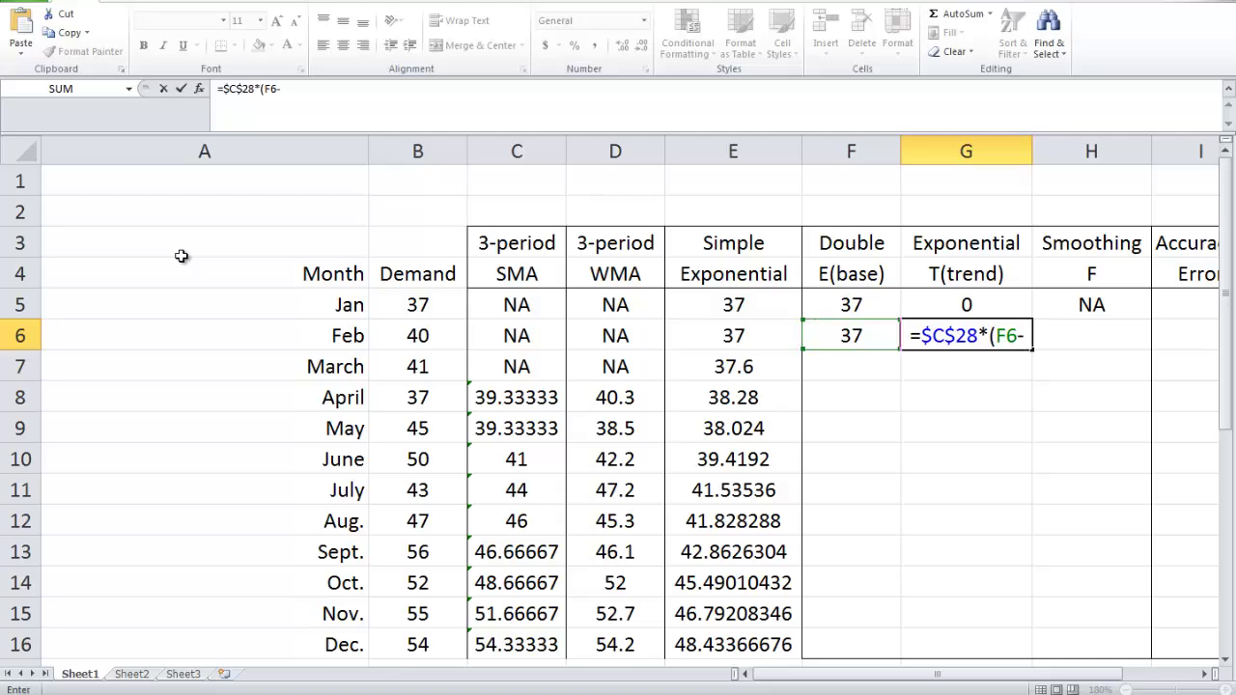
key(Left)
key(Up)
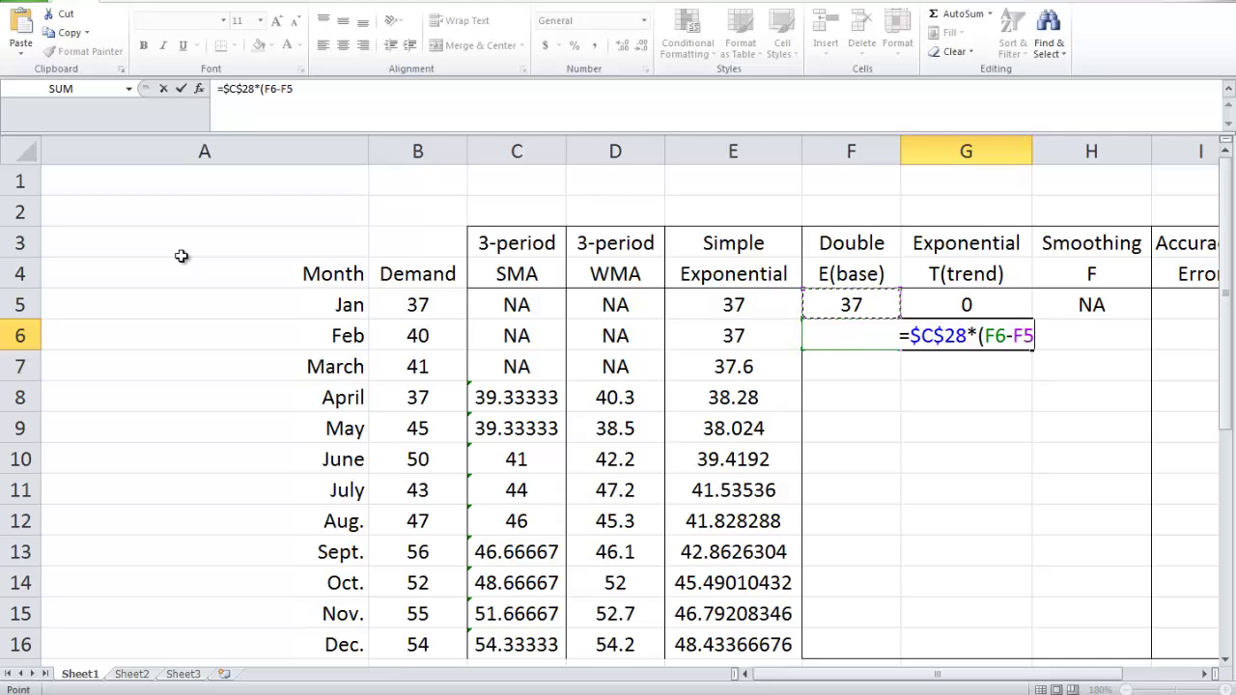
text())
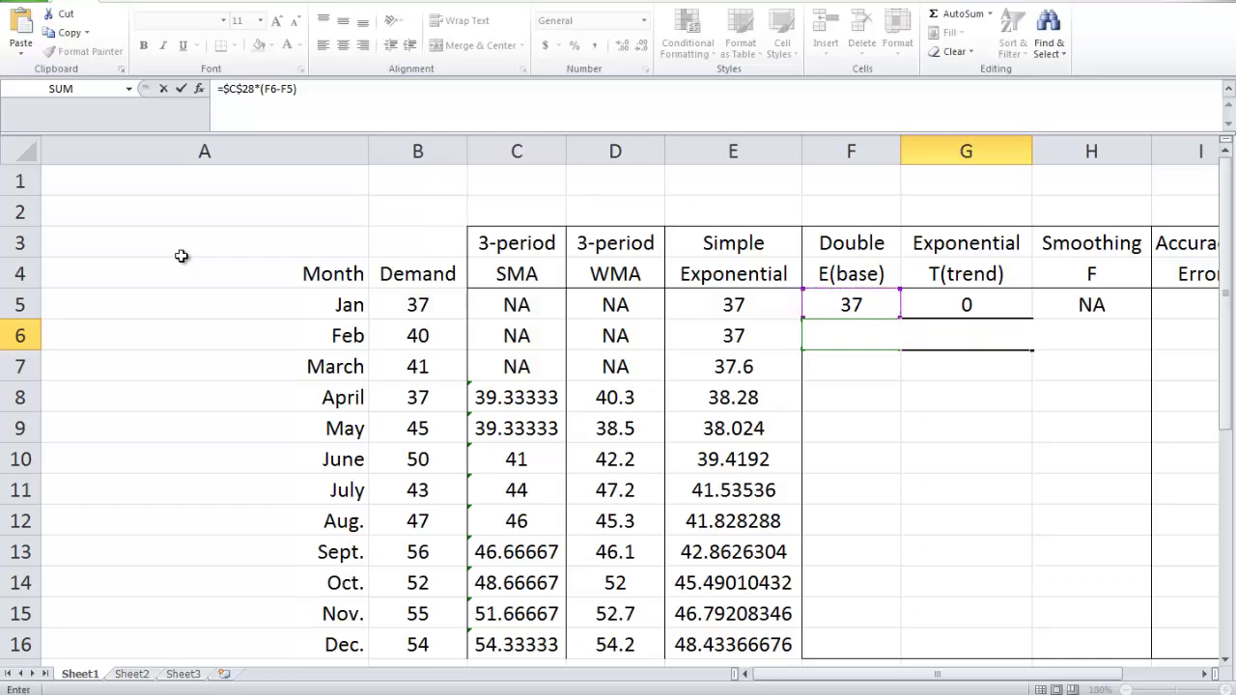
Complete the trend formula in G6 by adding one minus the absolute beta times January's trend, +(1-$C$28)*G5.
text(+(1-)
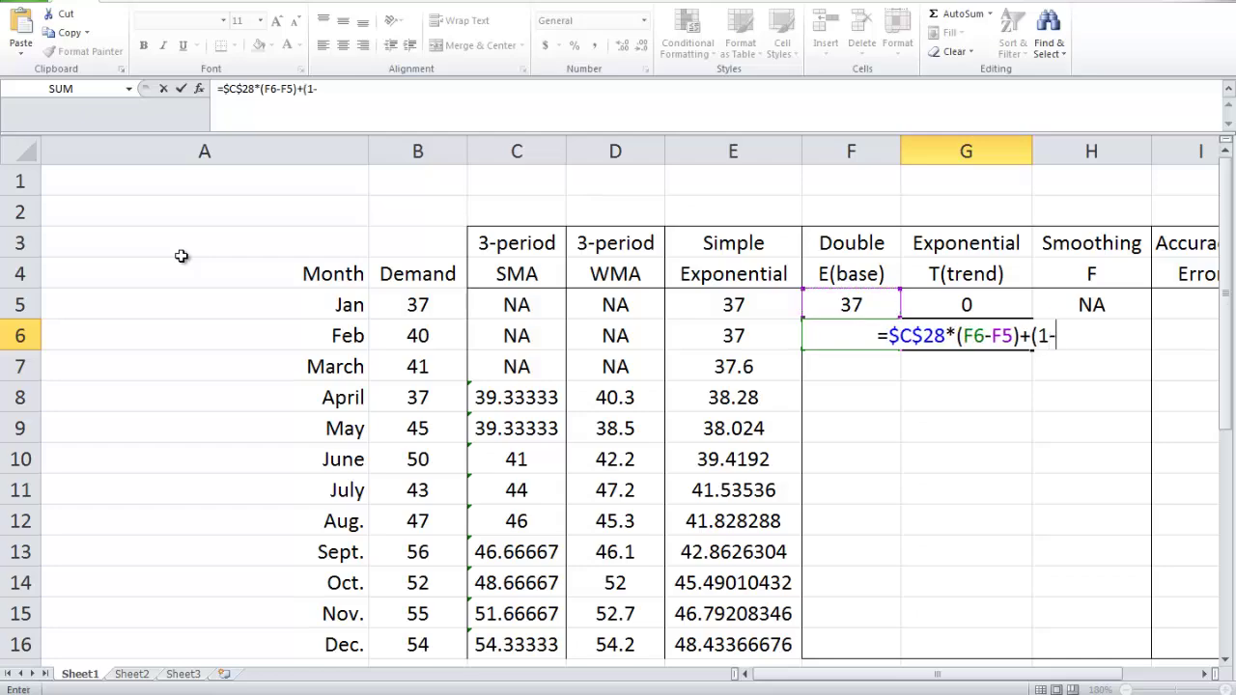
scroll(181, 256, down, 5)
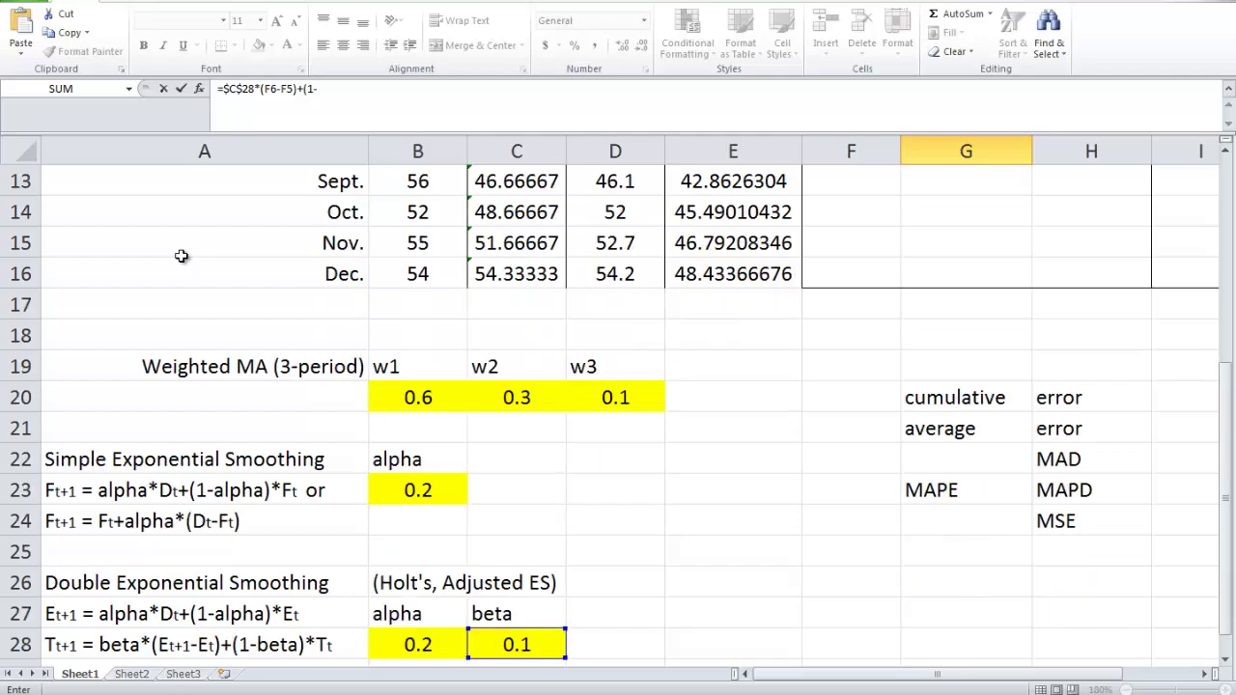
click(517, 551)
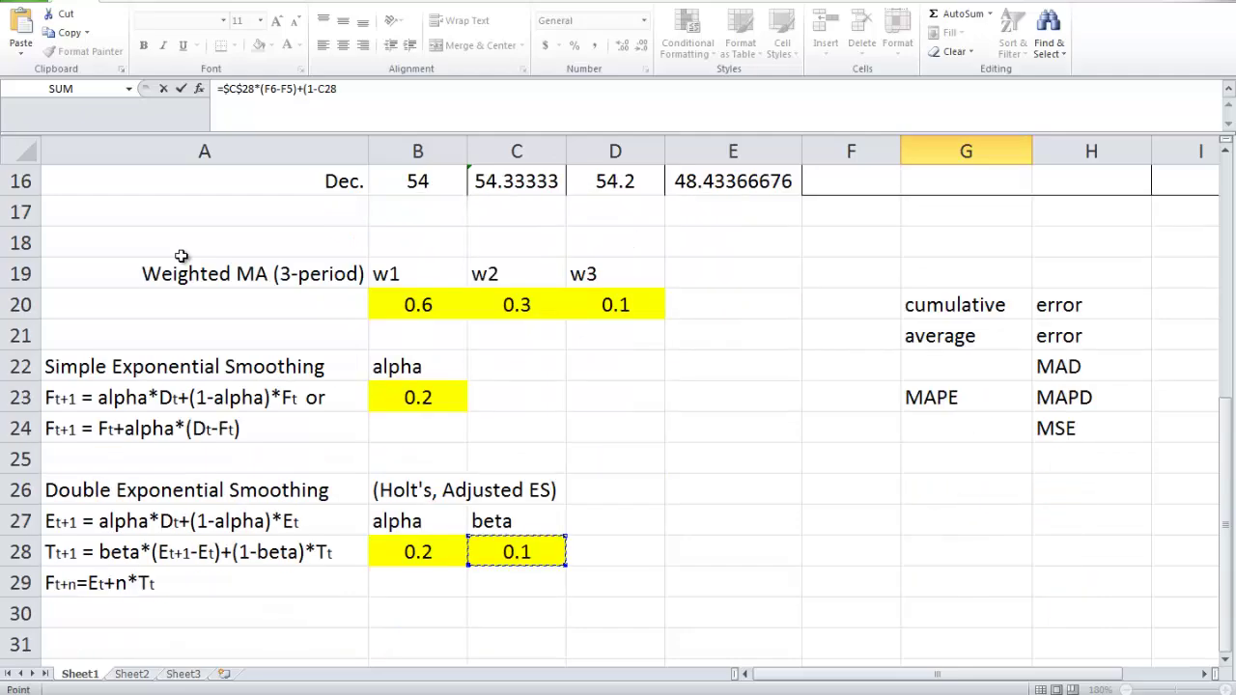
scroll(181, 256, up, 5)
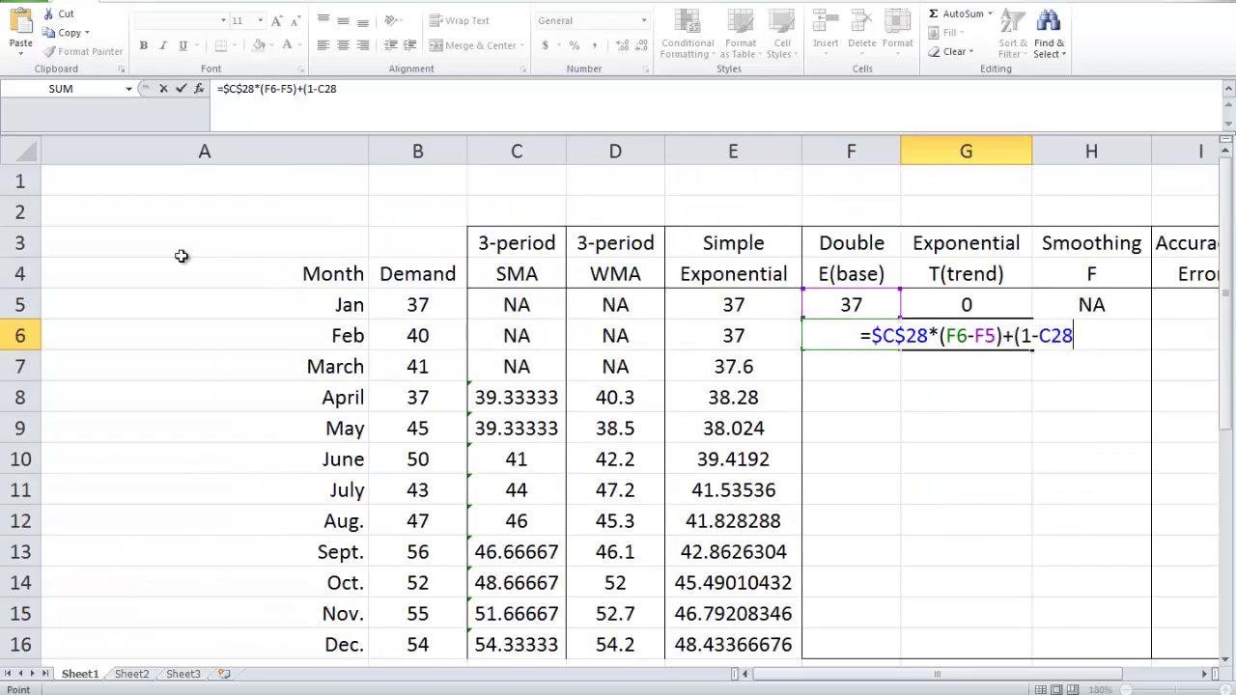
key(F4)
text()*)
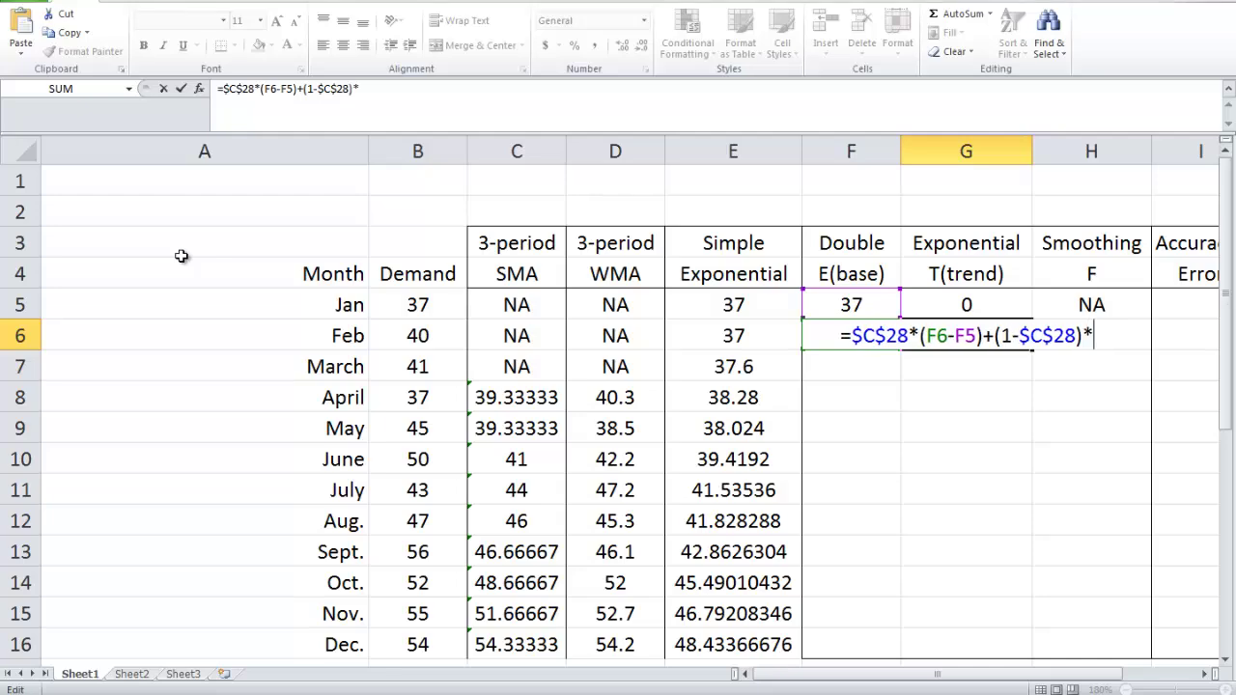
click(966, 304)
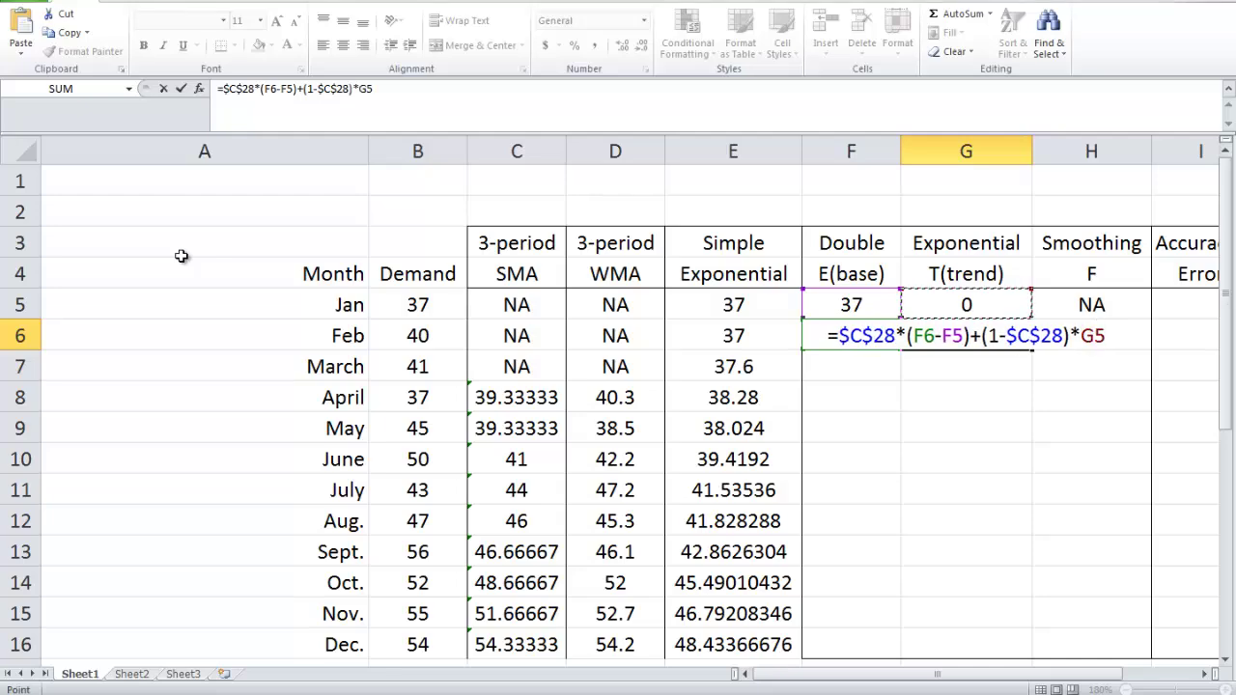
key(Return)
key(Up)
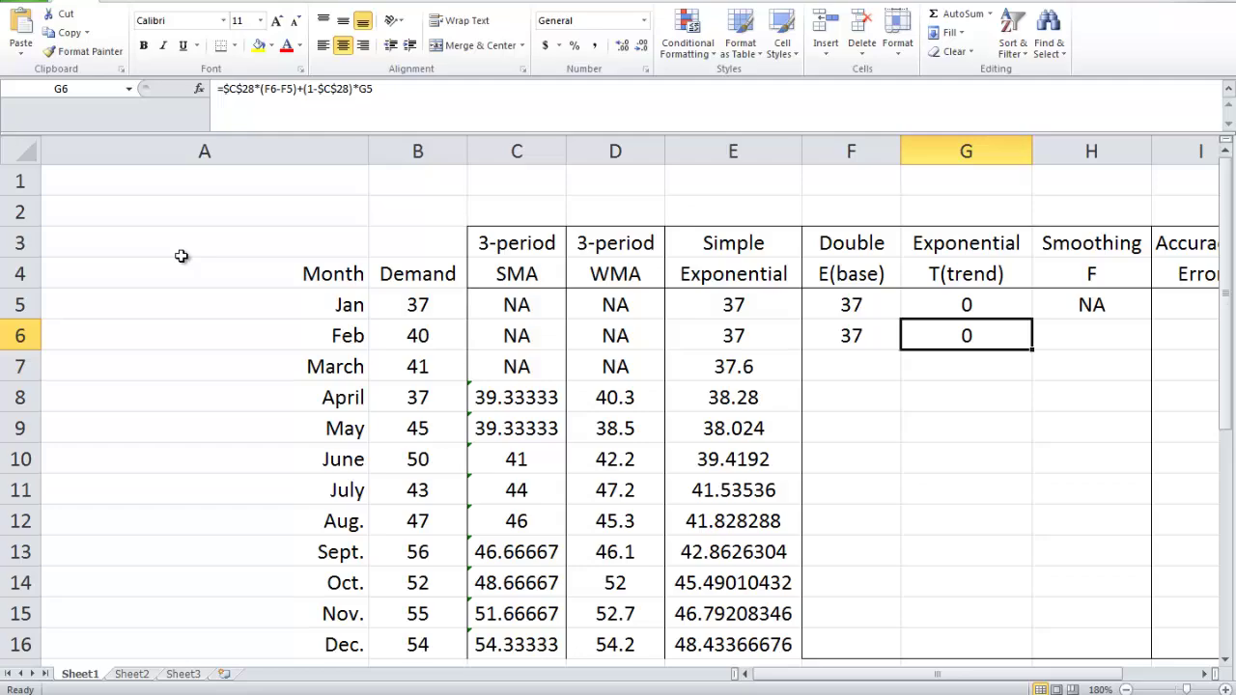
Enter February's double exponential smoothing forecast in H6 as January's base plus January's trend, =F5+G5, following the forecast equation in A29.
scroll(181, 256, down, 7)
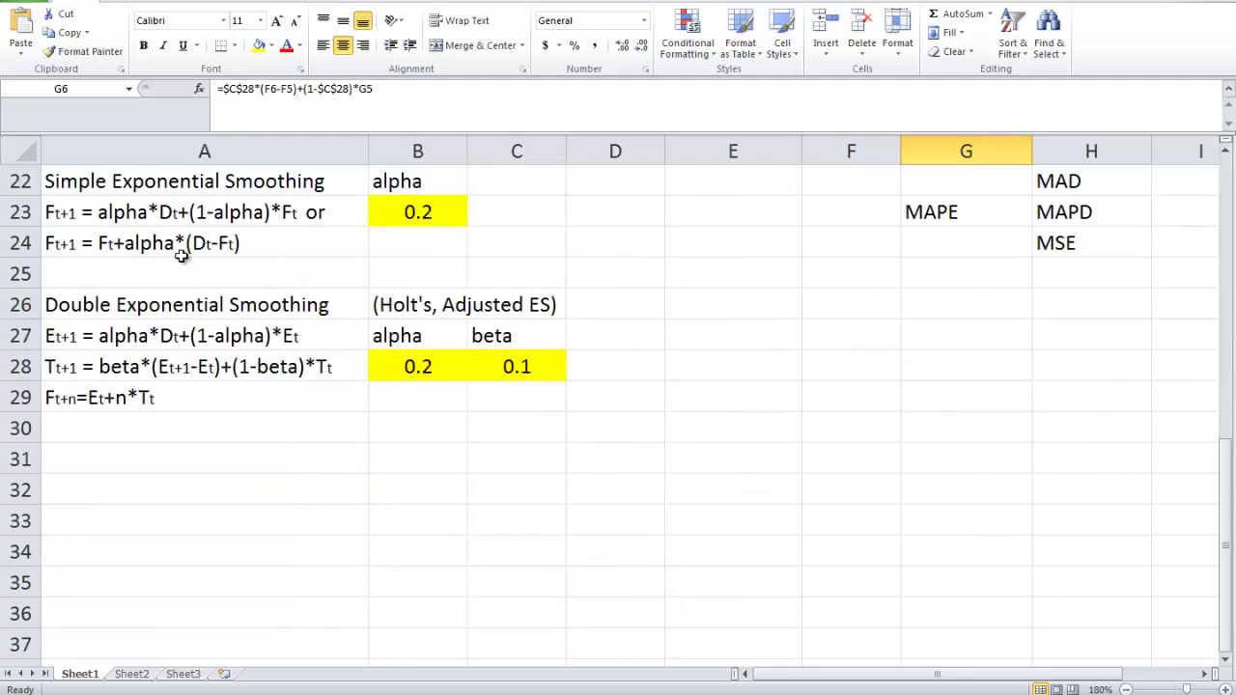
key(ctrl+z)
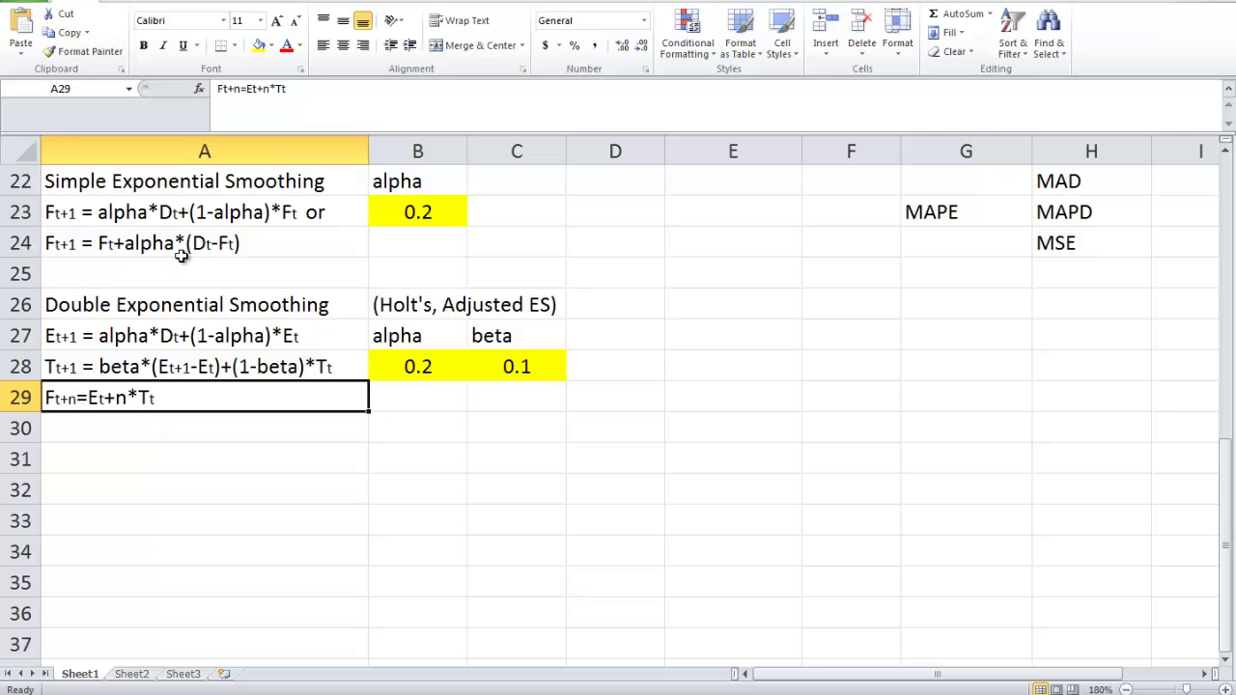
scroll(181, 256, up, 7)
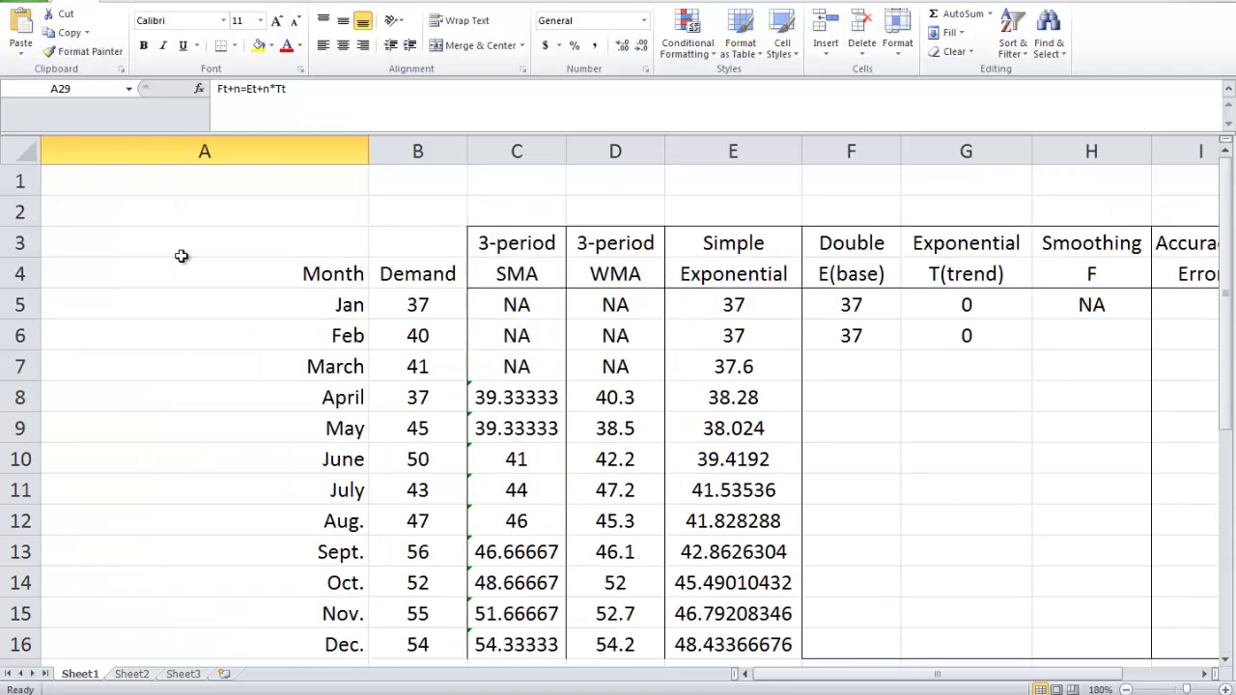
key(ctrl+z)
text(=)
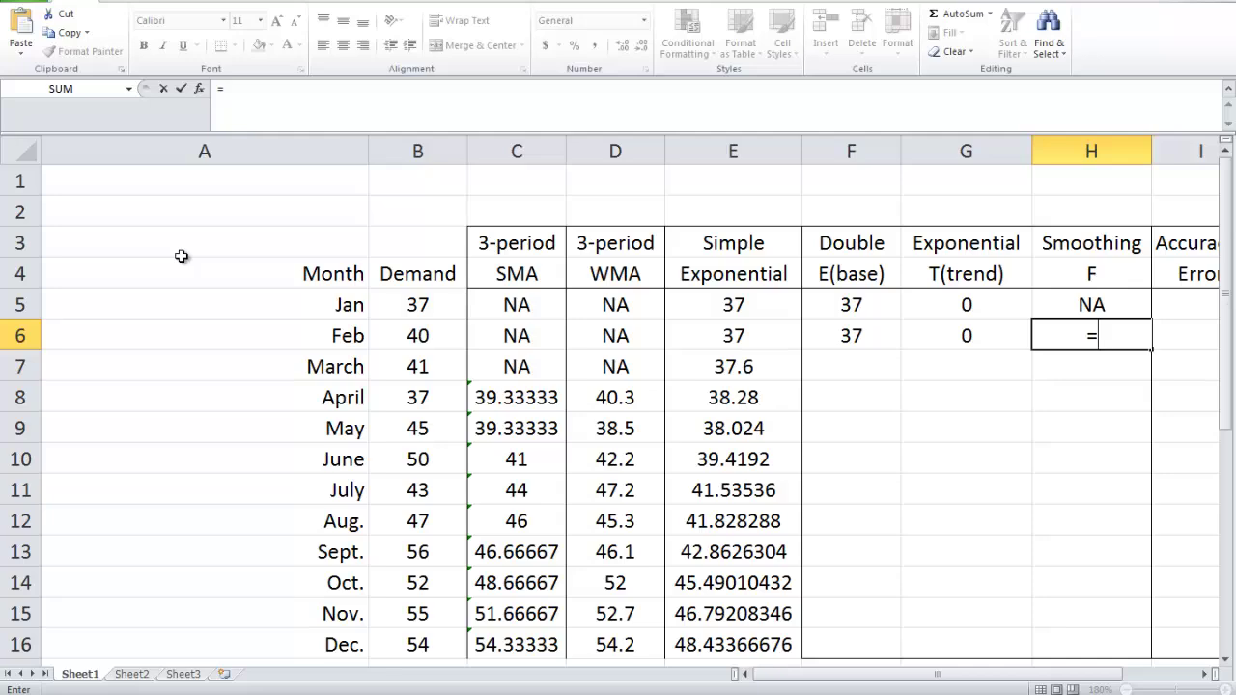
key(Up)
key(Left)
key(Left)
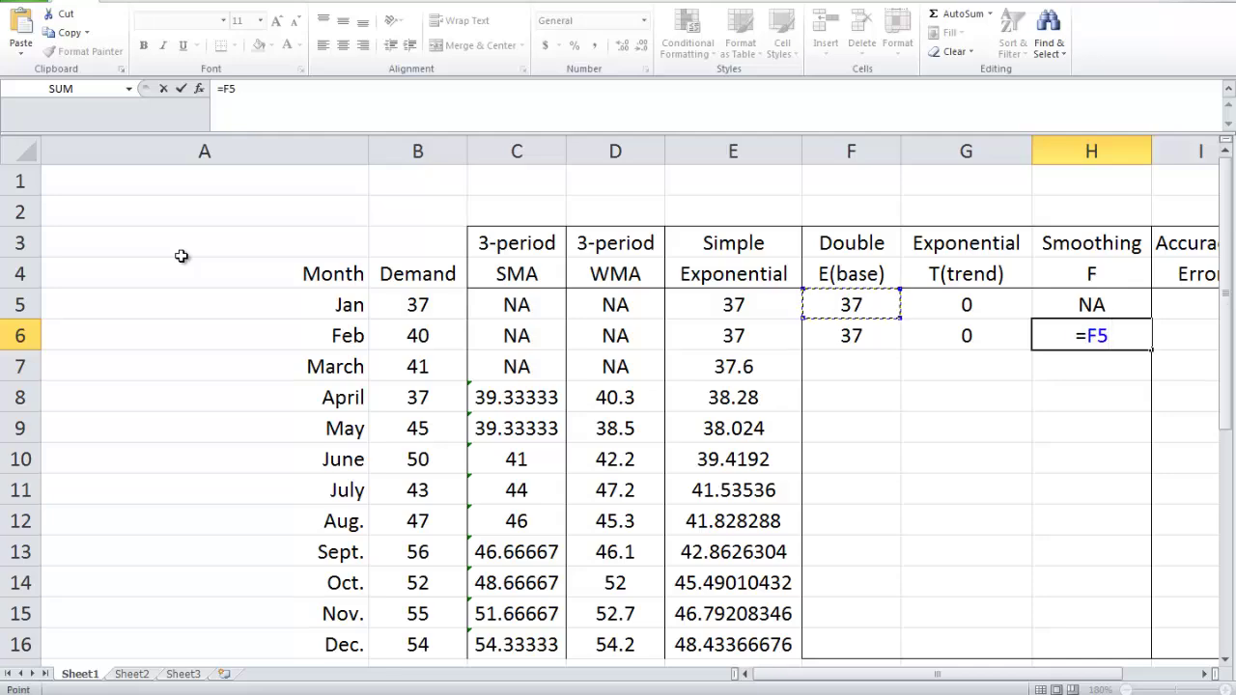
text(+)
key(Up)
key(Left)
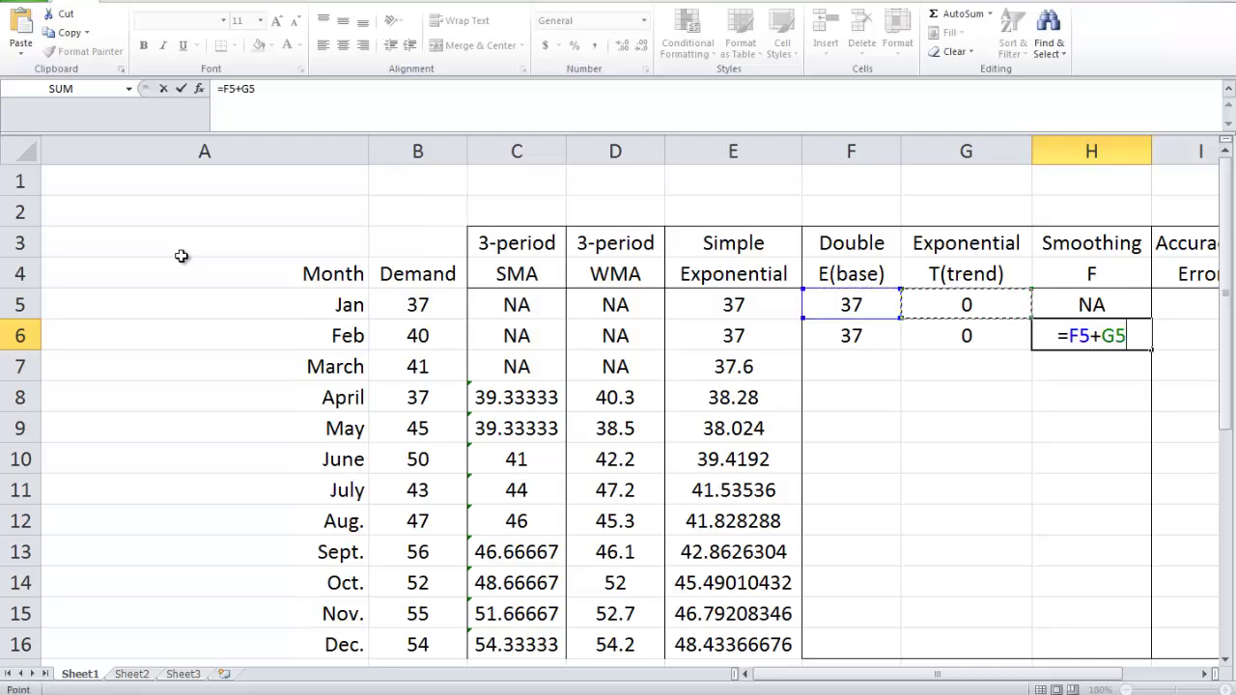
key(Return)
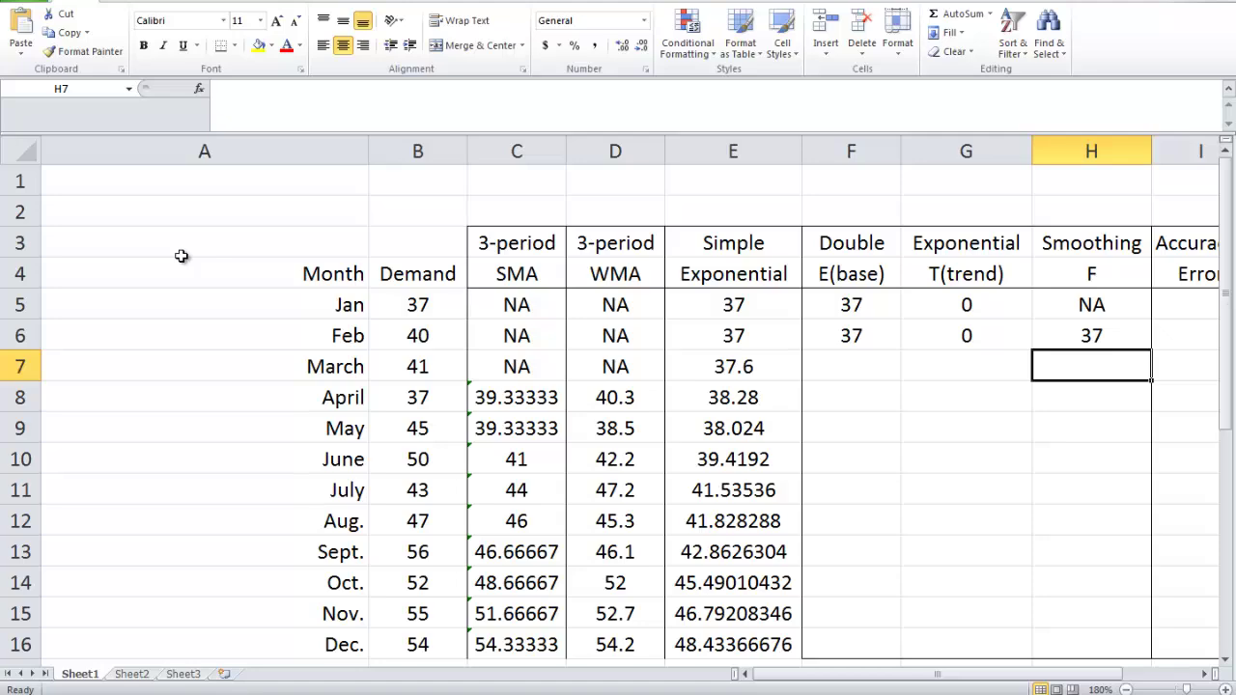
Copy February's base, trend and forecast formulas from F6:H6 down through December in row 16.
key(Up)
key(Left)
key(Left)
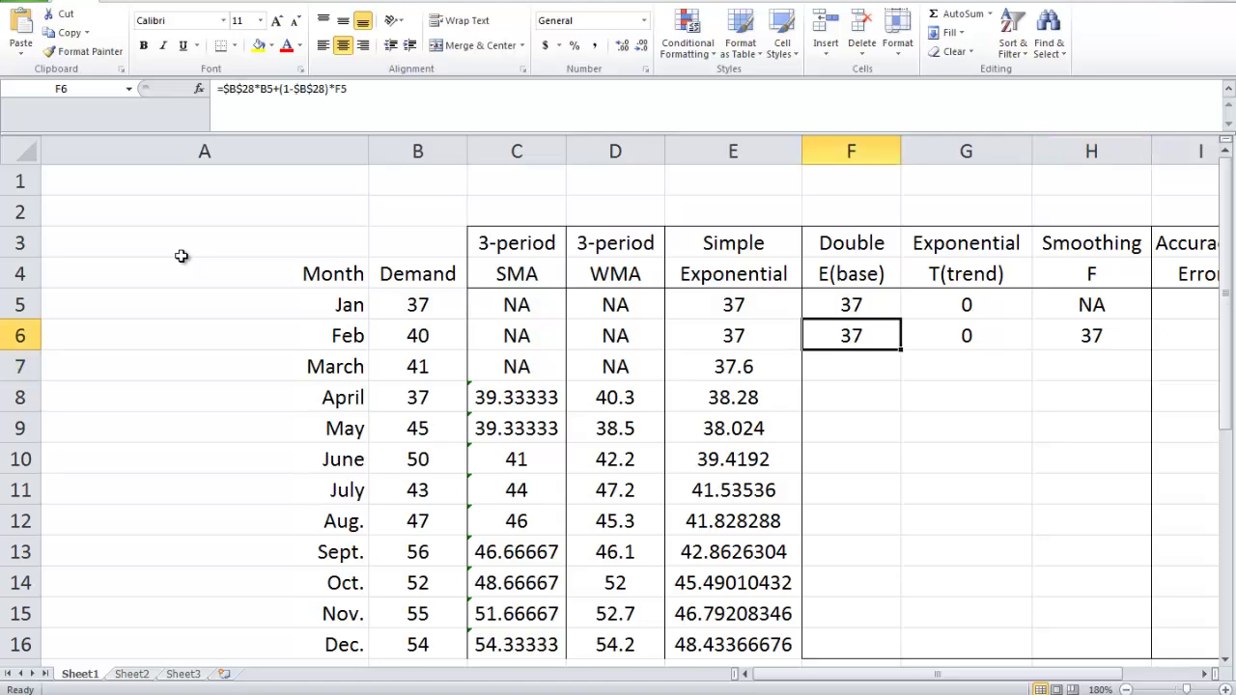
key(shift+Right)
key(shift+Right)
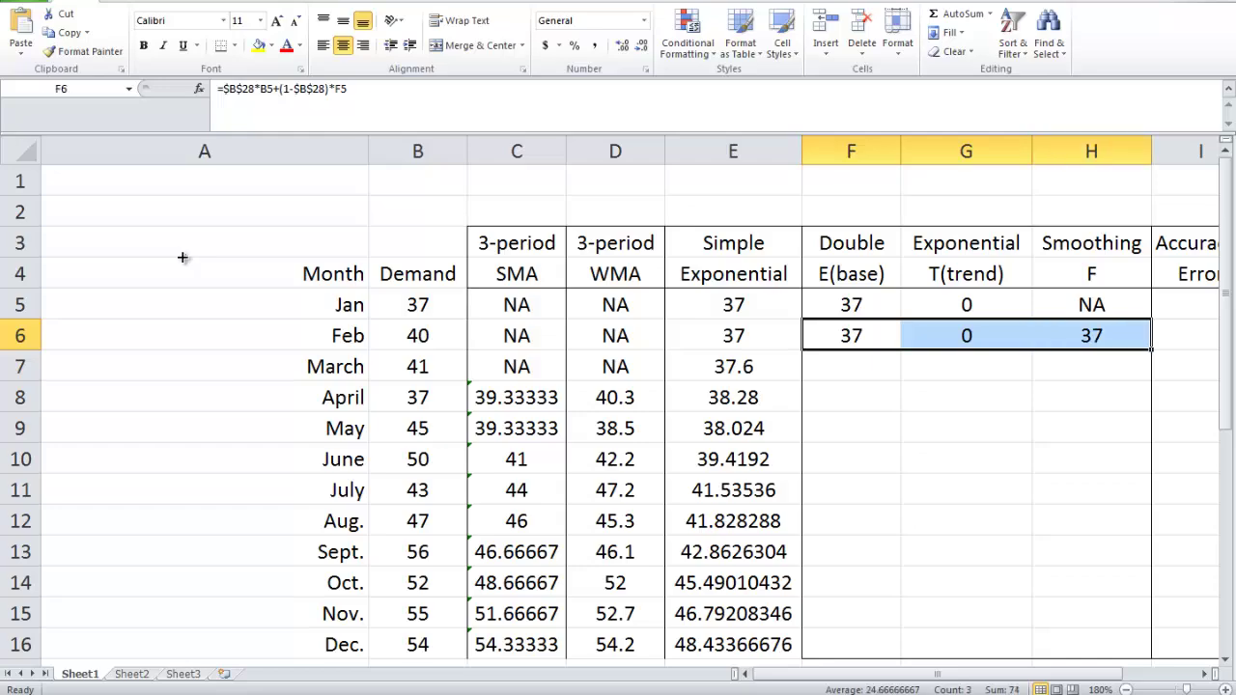
drag(1151, 348, 1149, 657)
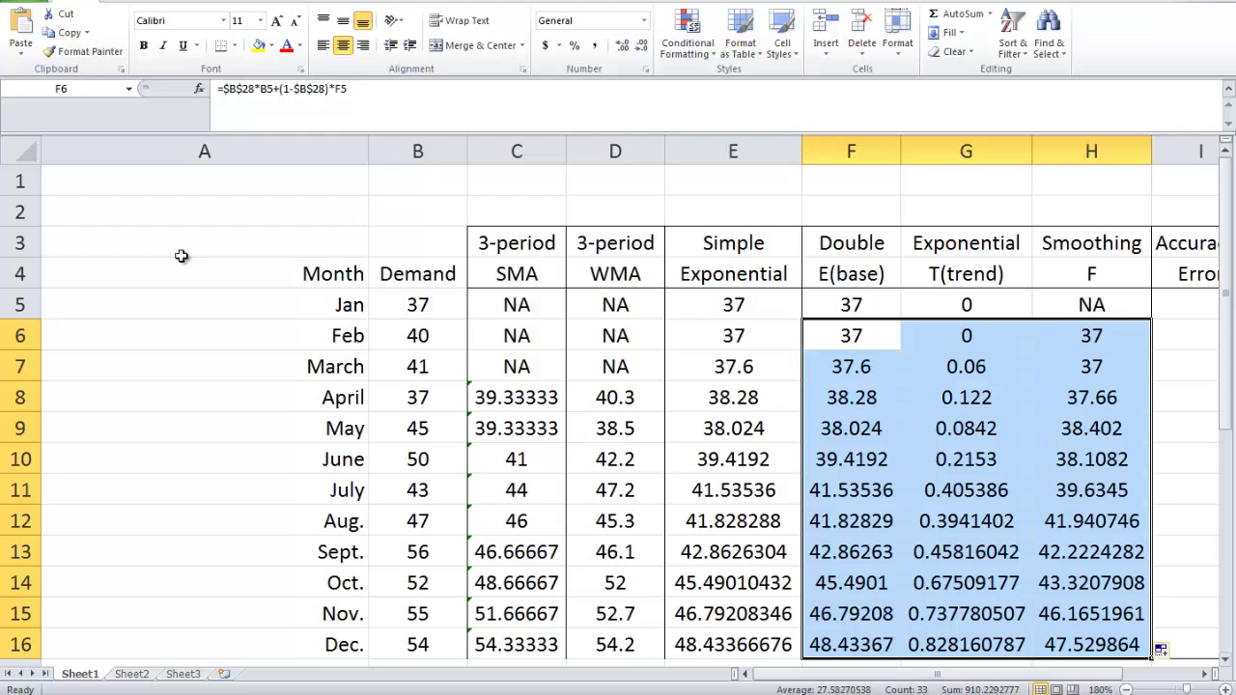
Forecast one period past December in H17 as December's base plus its trend, =F16+G16, following the equation in A29.
scroll(180, 256, down, 1)
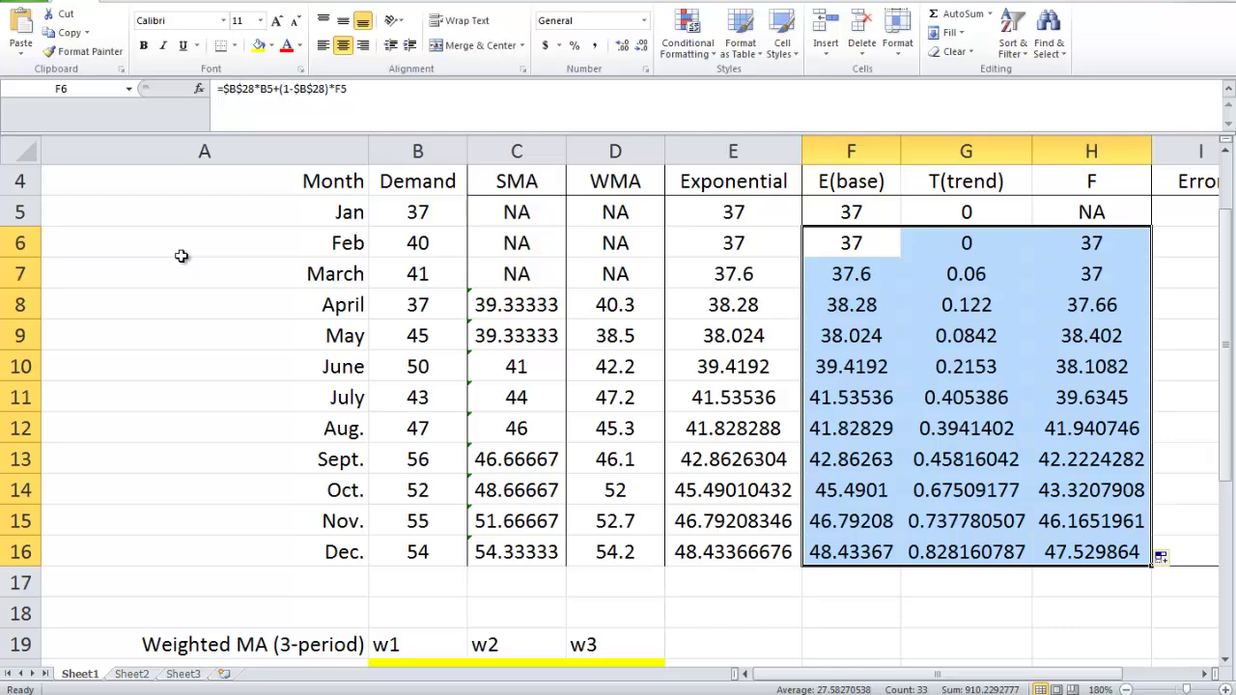
scroll(181, 256, down, 6)
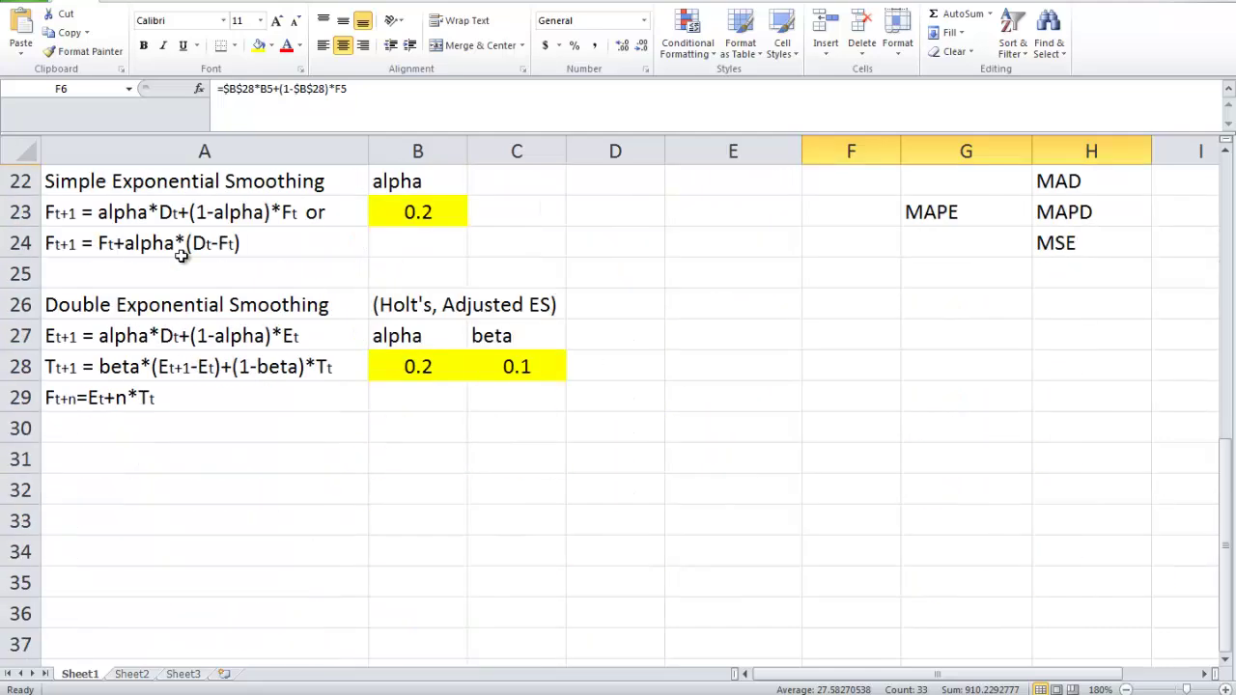
click(203, 397)
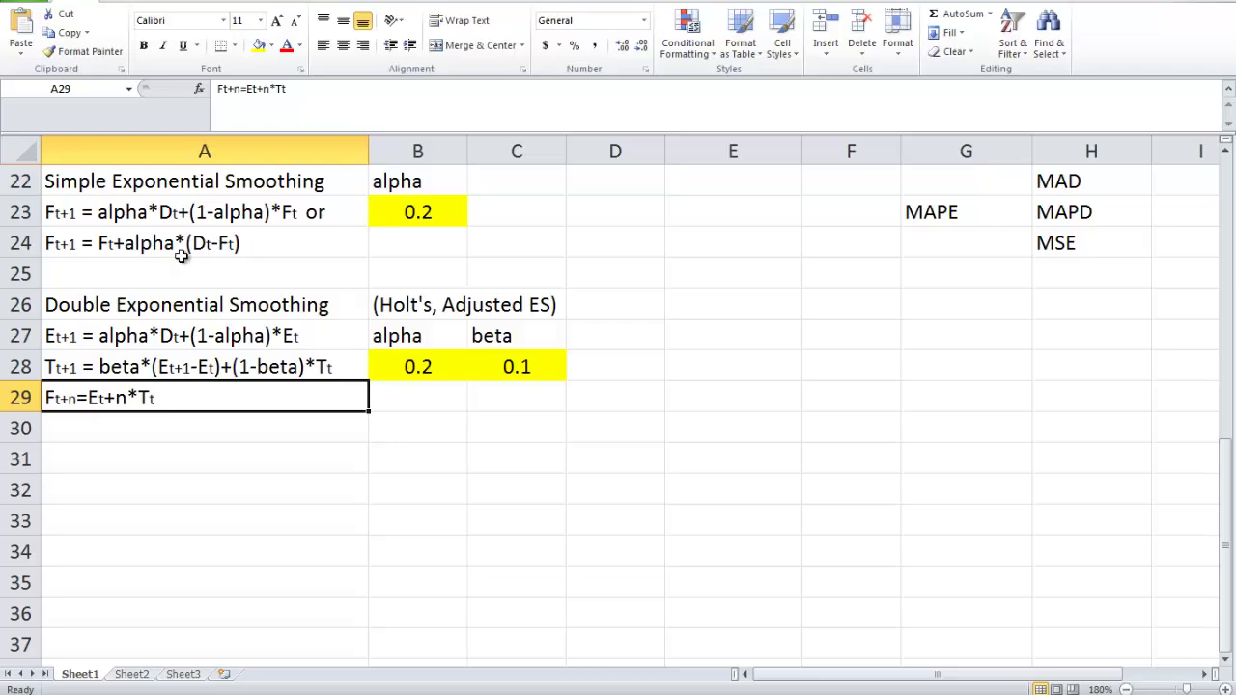
scroll(180, 255, up, 5)
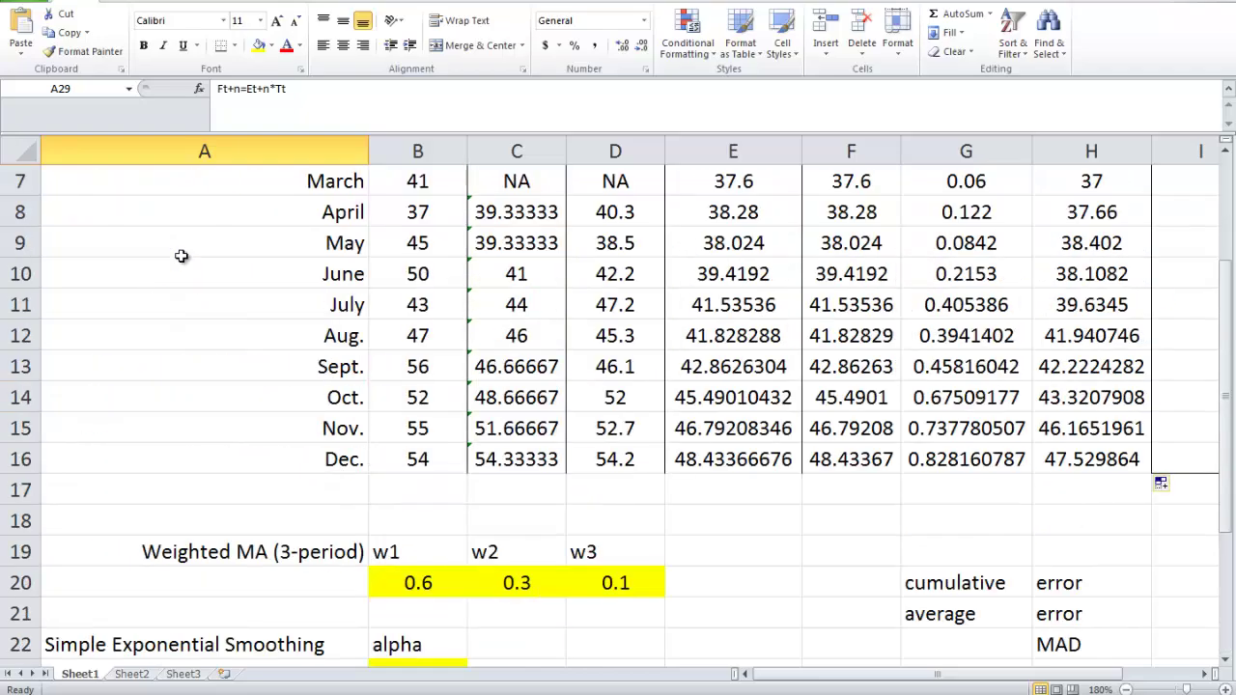
scroll(181, 256, up, 1)
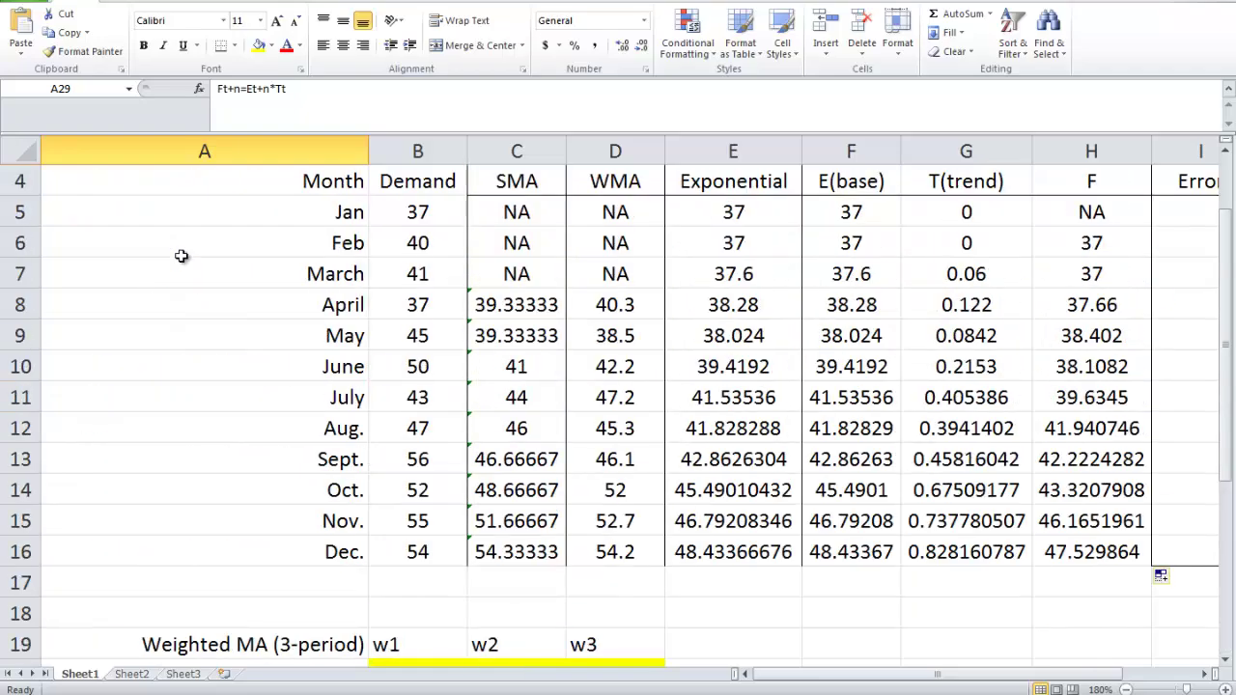
click(1092, 583)
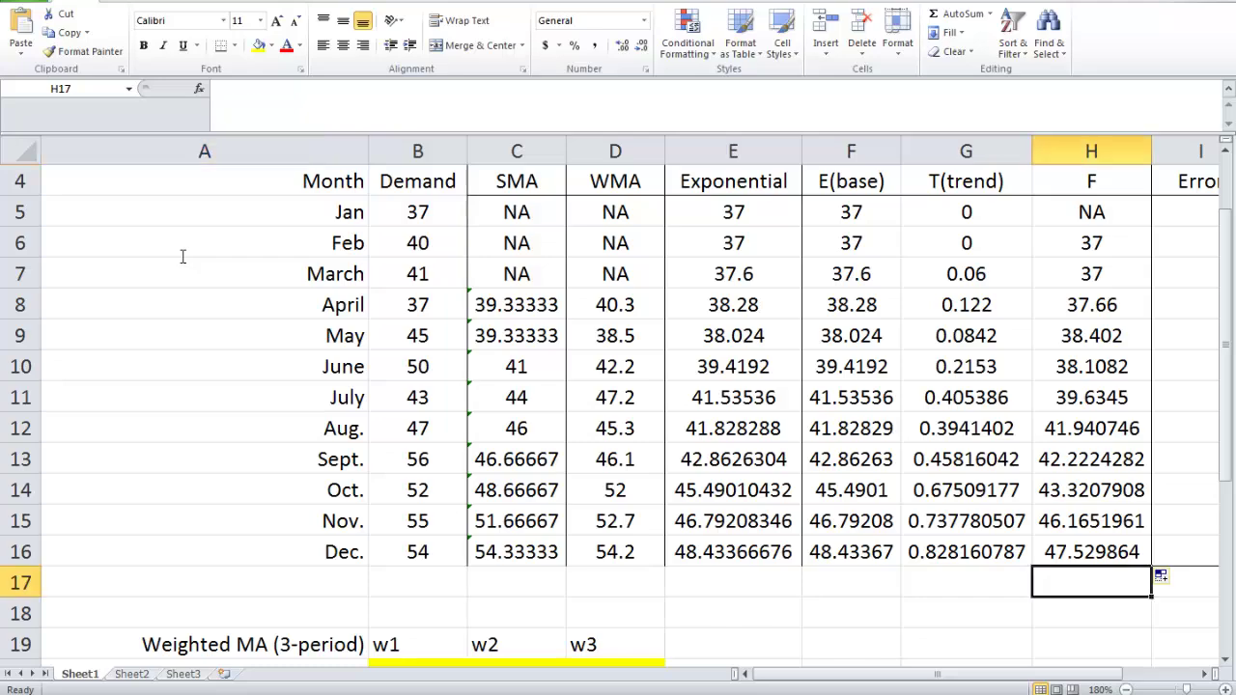
text(=)
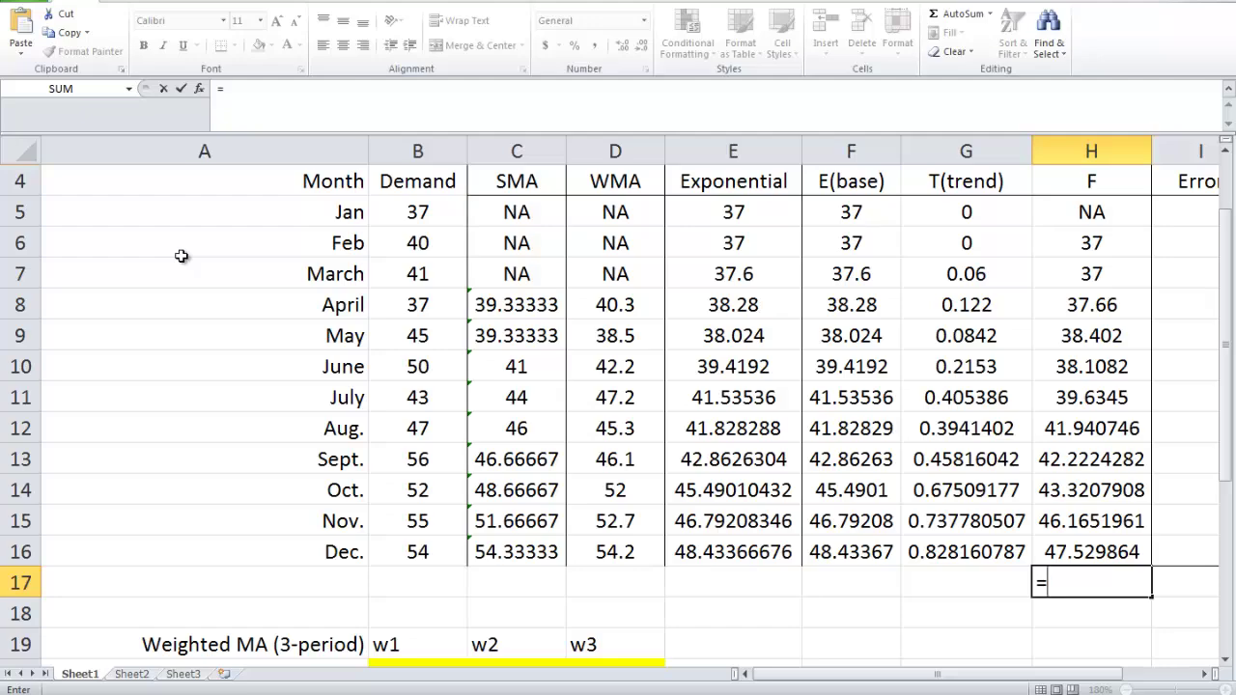
key(Up)
key(Left)
key(Left)
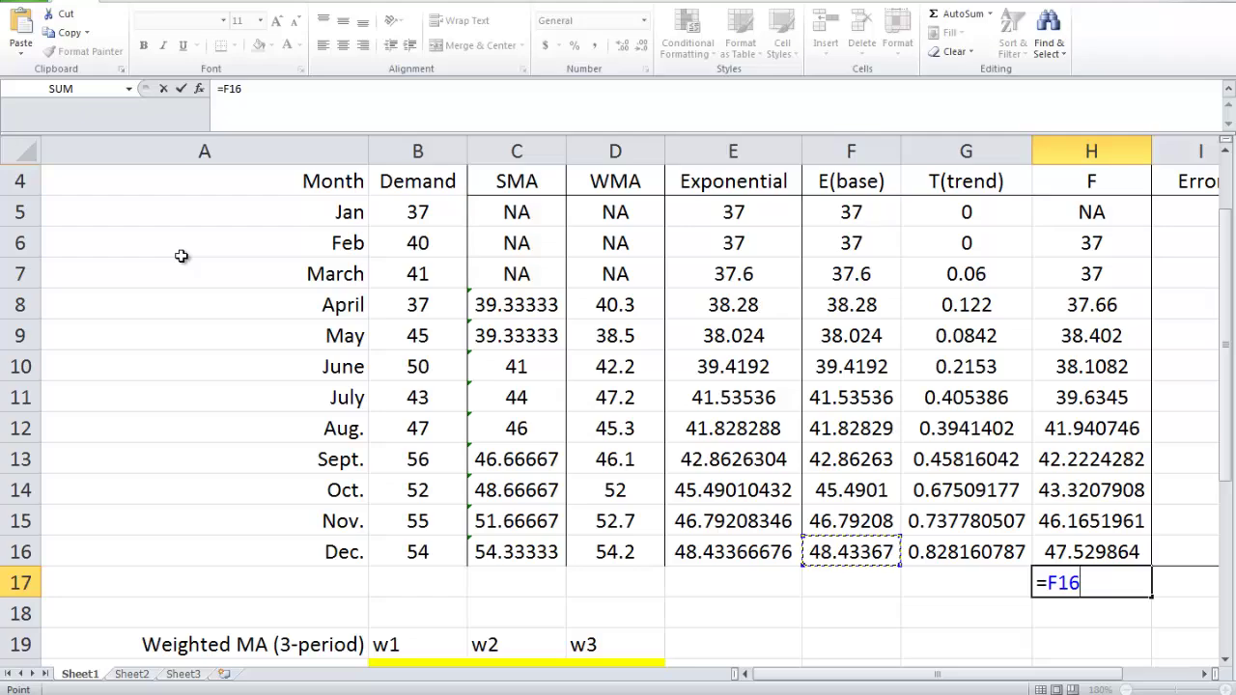
text(+)
key(Up)
key(Left)
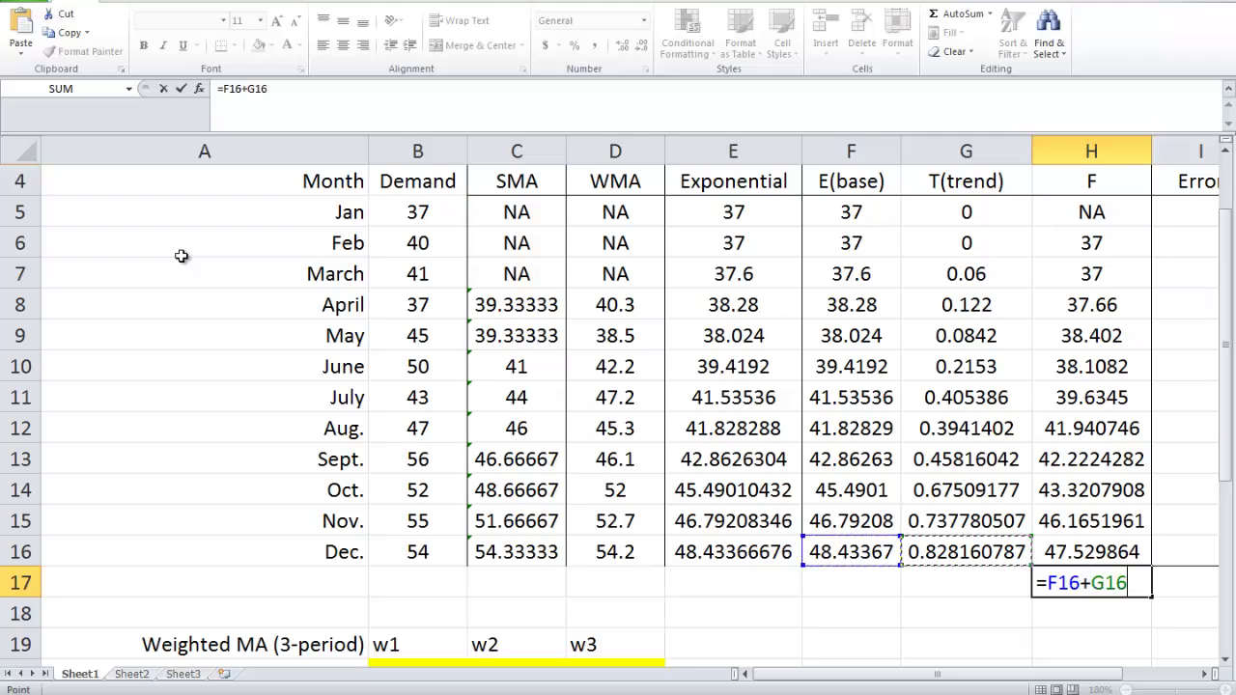
key(Return)
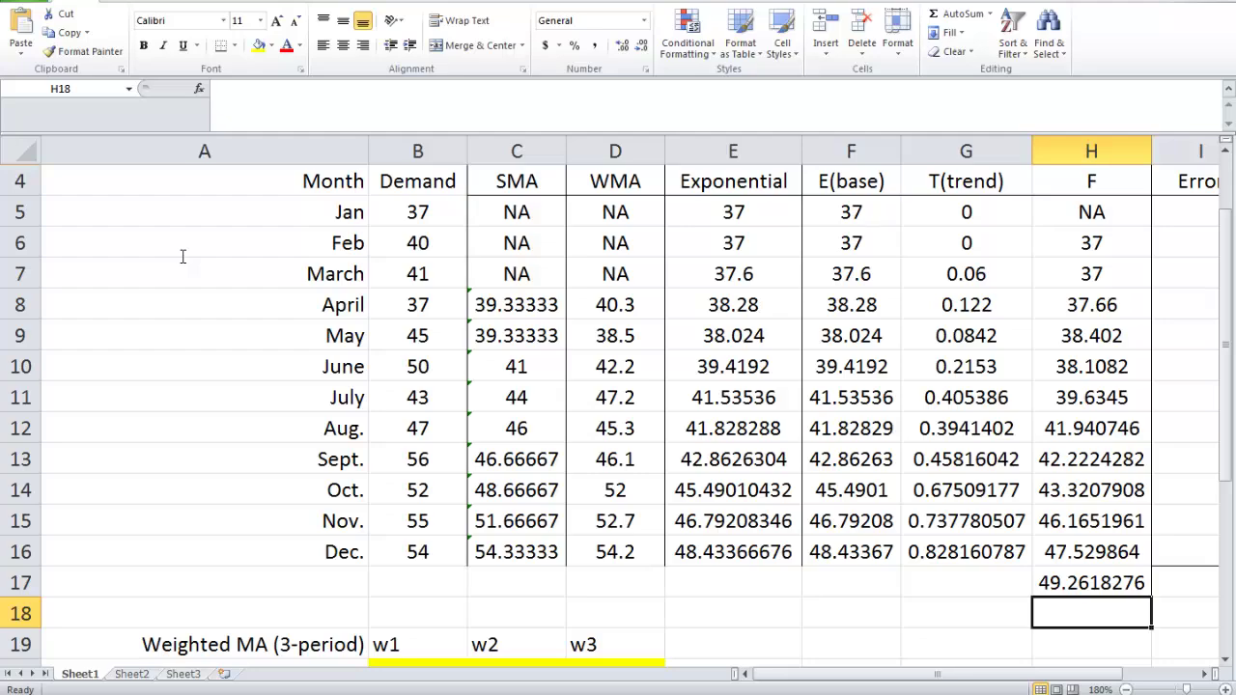
Forecast two periods past December in H18 as December's base plus twice its trend, =F16+2*G16.
text(=)
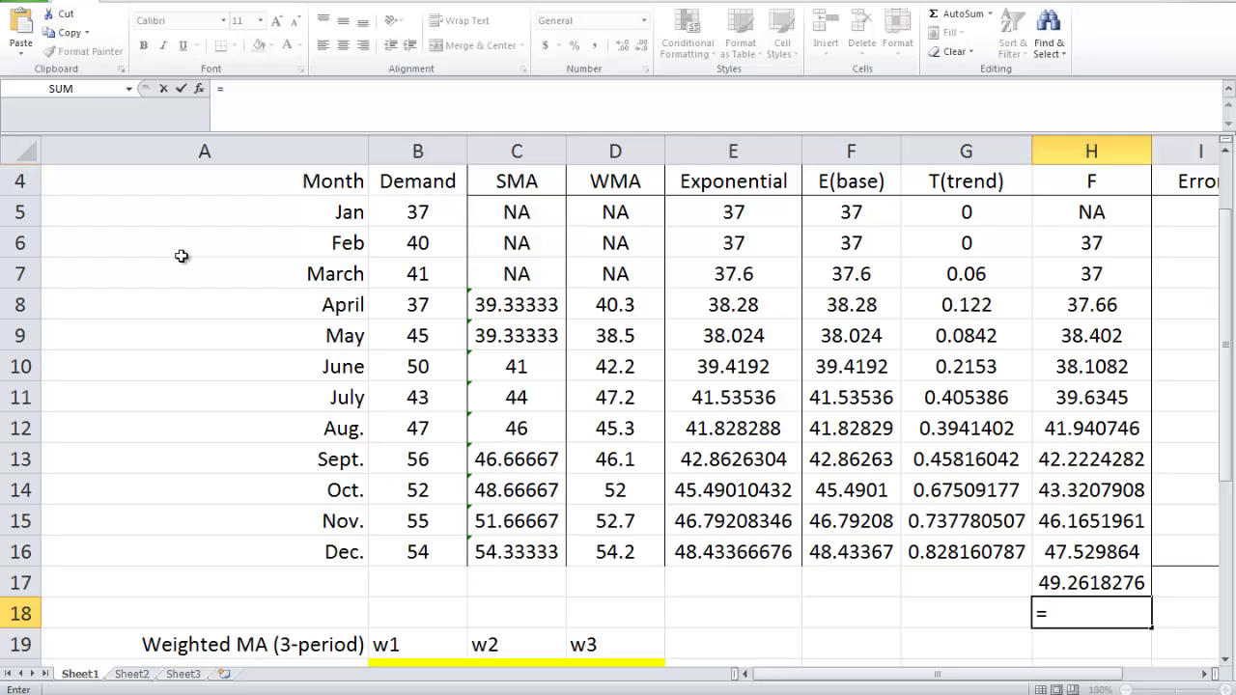
key(Up)
key(Up)
key(Left)
key(Left)
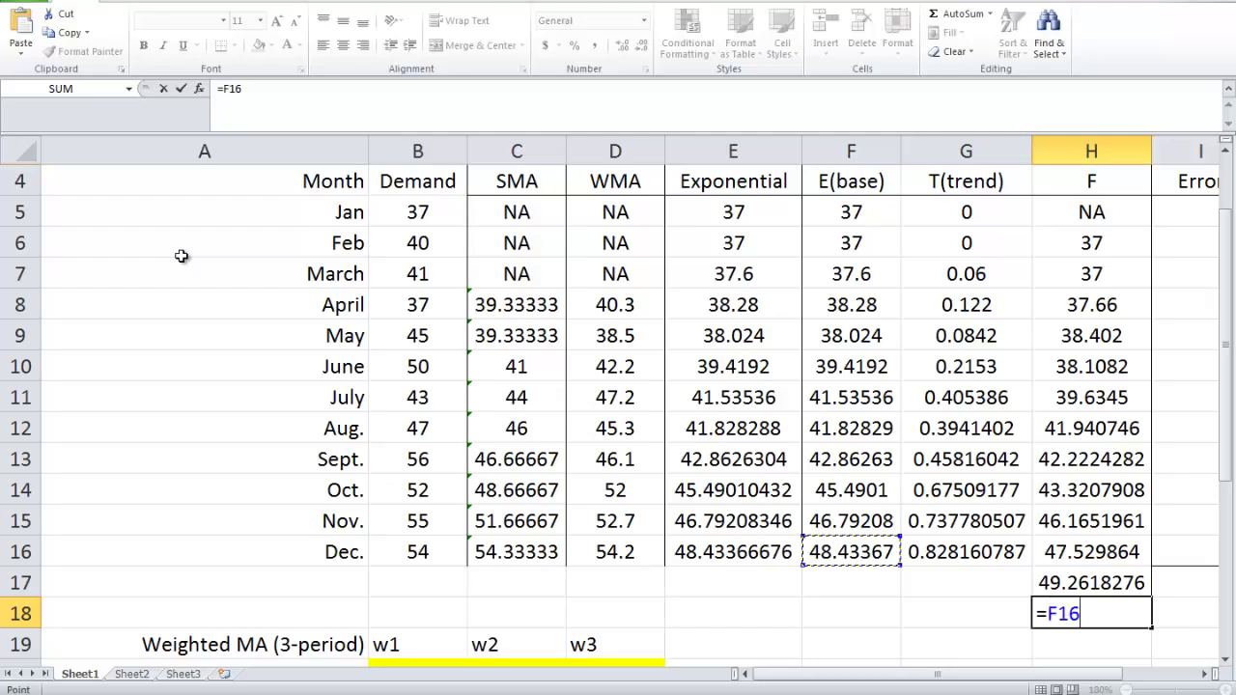
text(+2*)
key(Up)
key(Up)
key(Left)
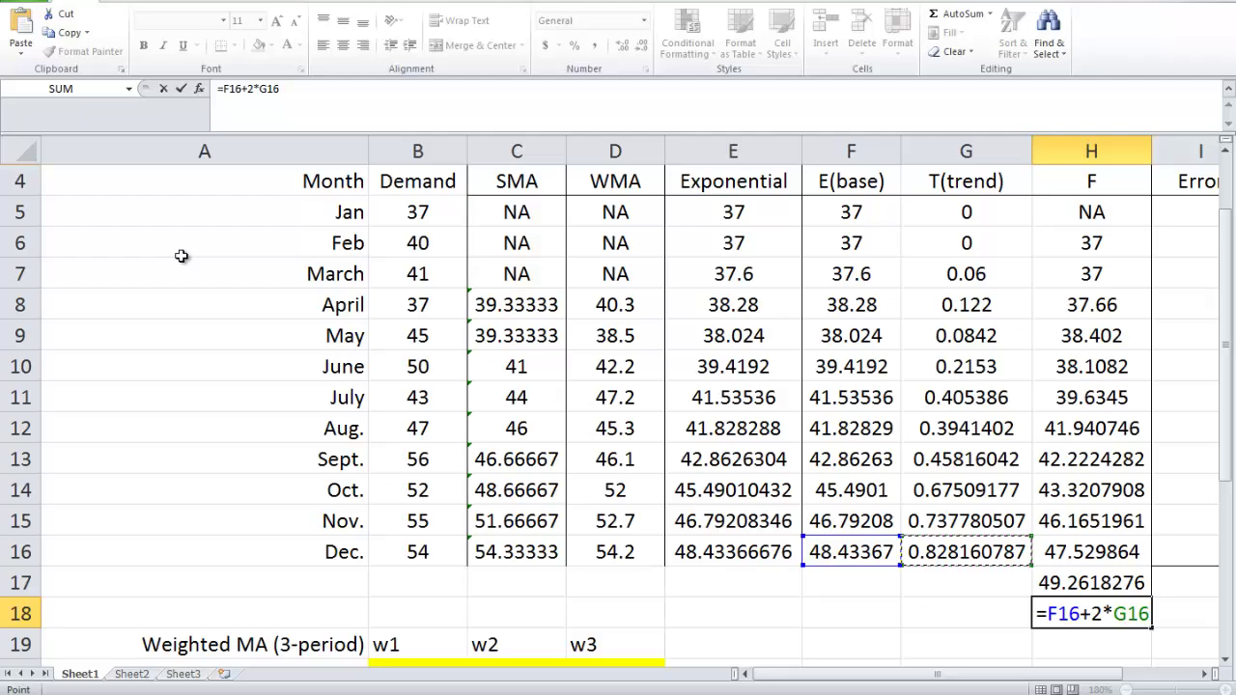
key(Return)
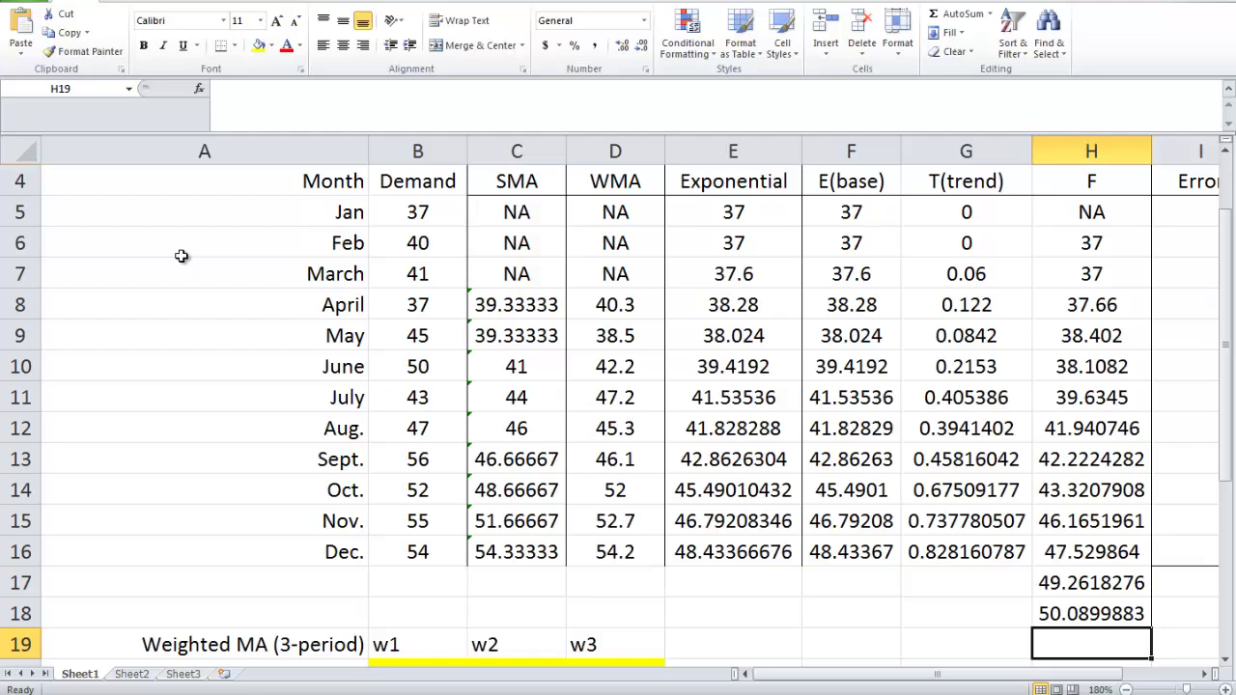
Forecast three periods past December in H19 as December's base plus three times its trend, =F16+3*G16.
scroll(181, 256, down, 1)
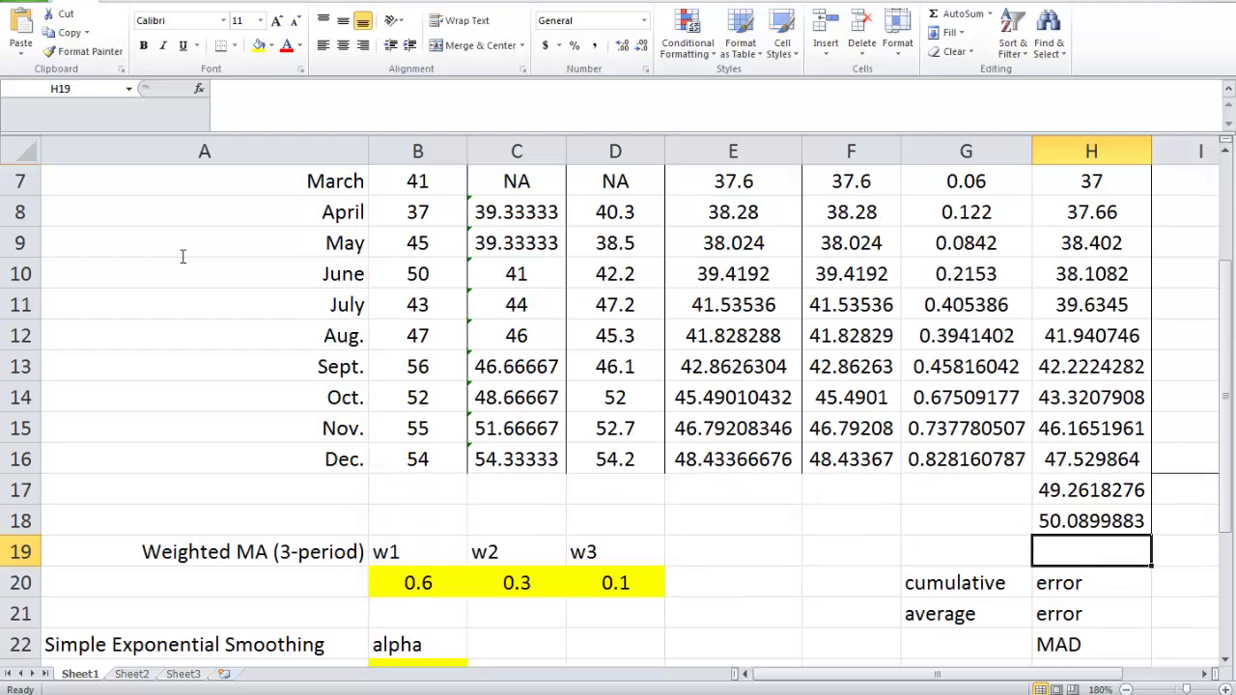
text(=)
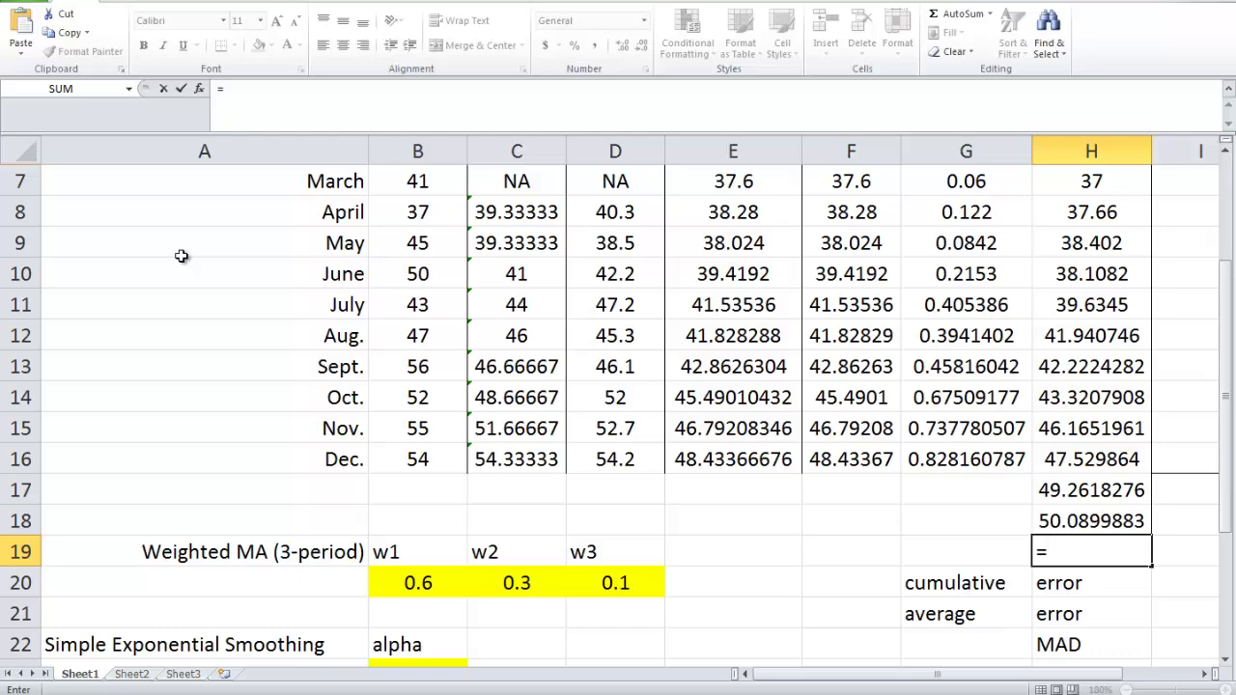
scroll(181, 255, up, 1)
key(Up)
key(Up)
key(Up)
key(Left)
key(Left)
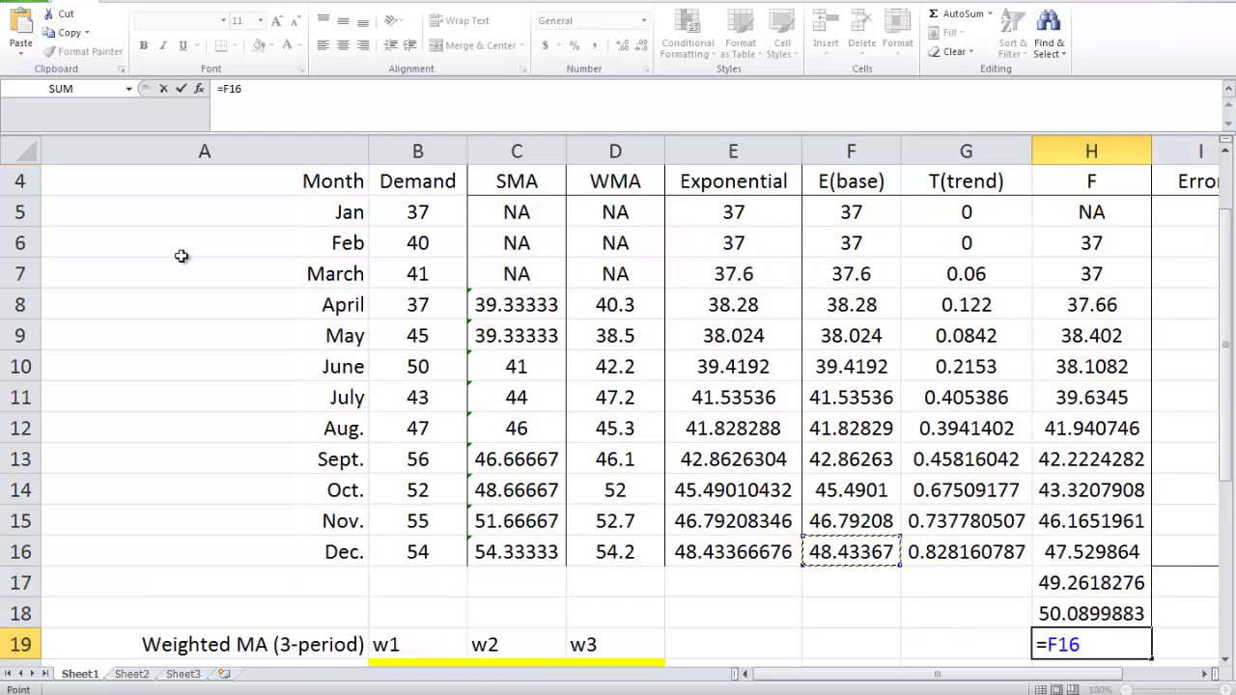
scroll(181, 256, down, 1)
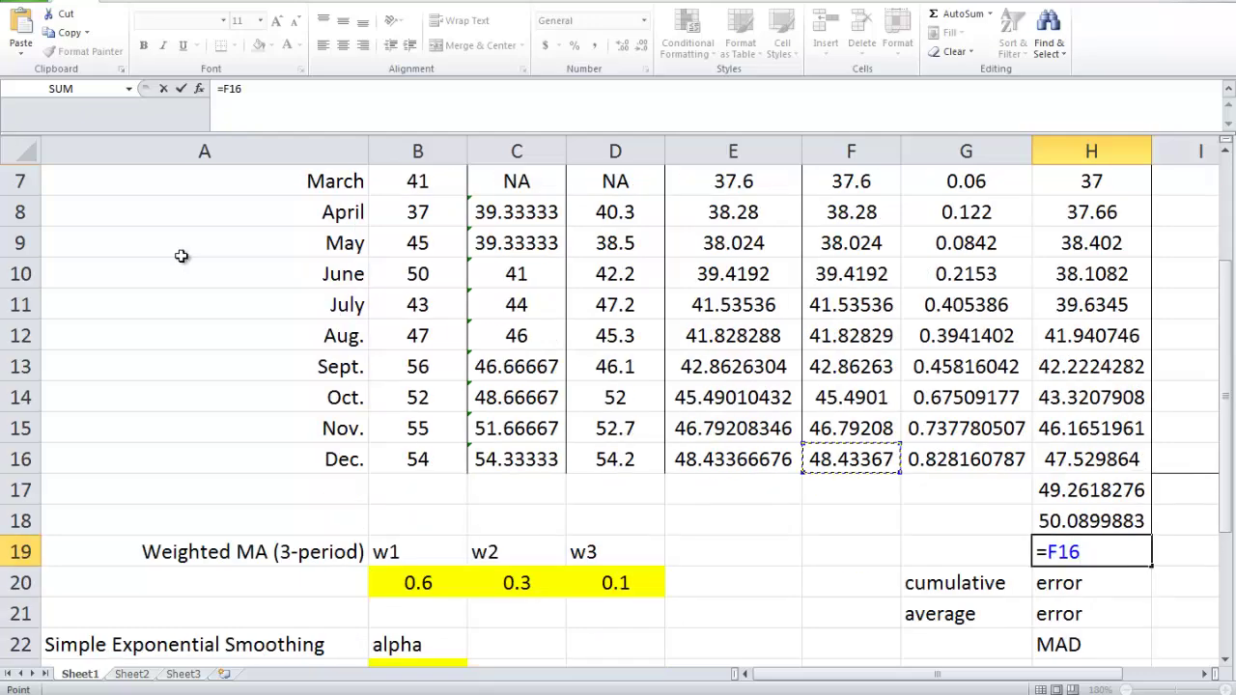
text(+3*)
key(Left)
key(Up)
key(Up)
key(Up)
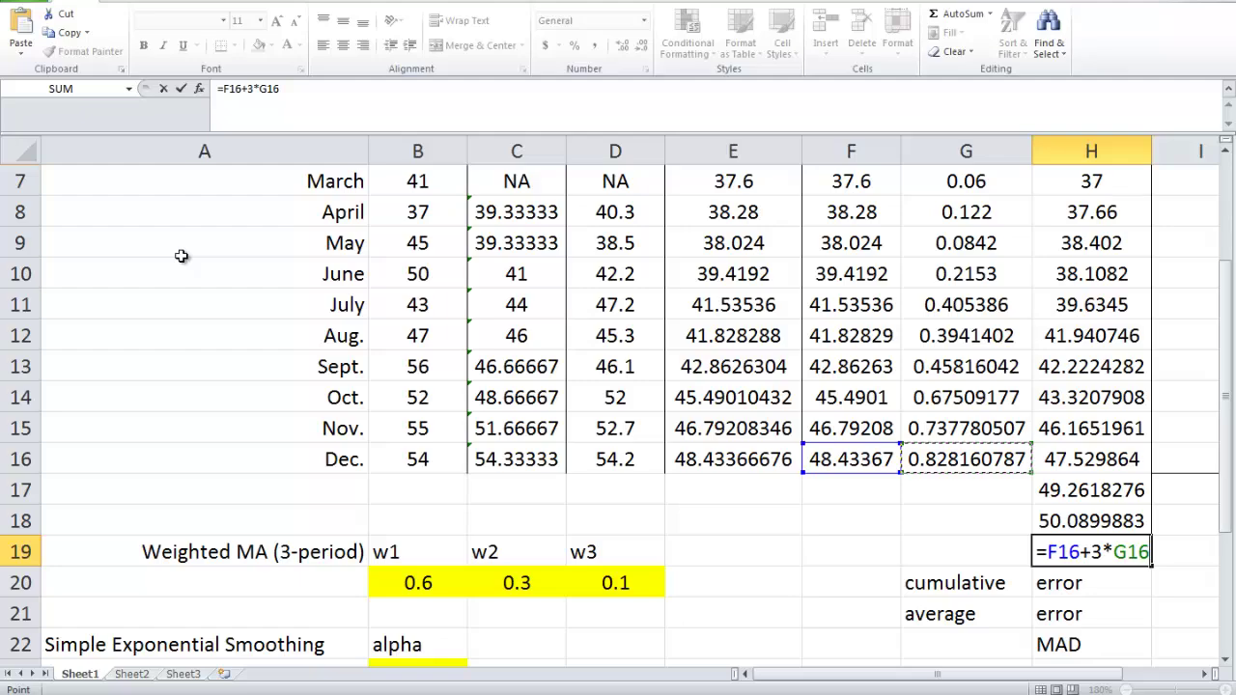
key(Return)
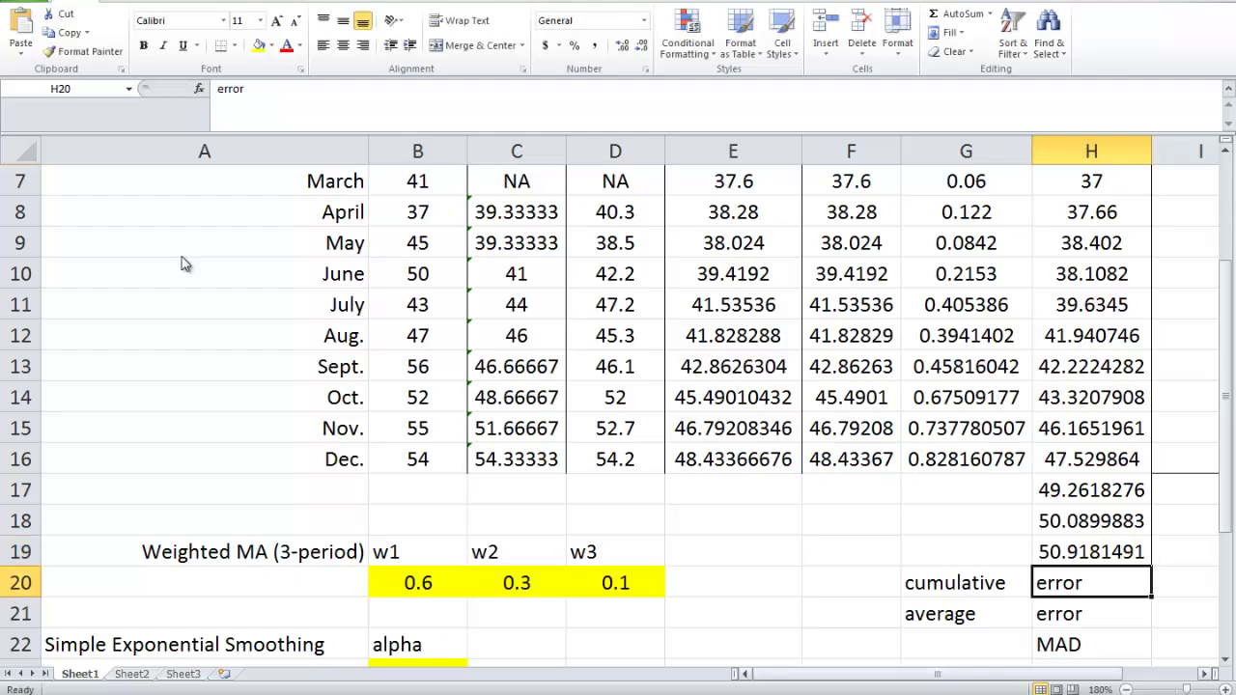
Hide columns C through E, which hold the 3-period SMA, 3-period WMA and simple exponential forecasts.
scroll(180, 254, right, 1)
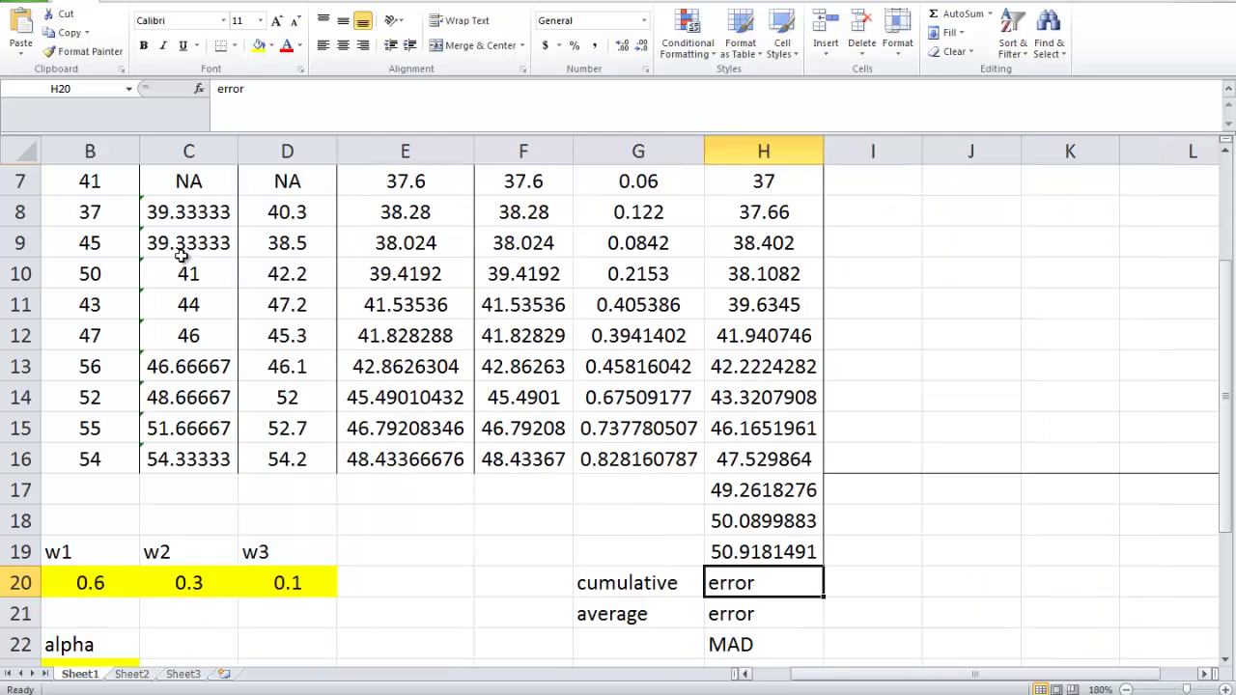
scroll(181, 255, up, 1)
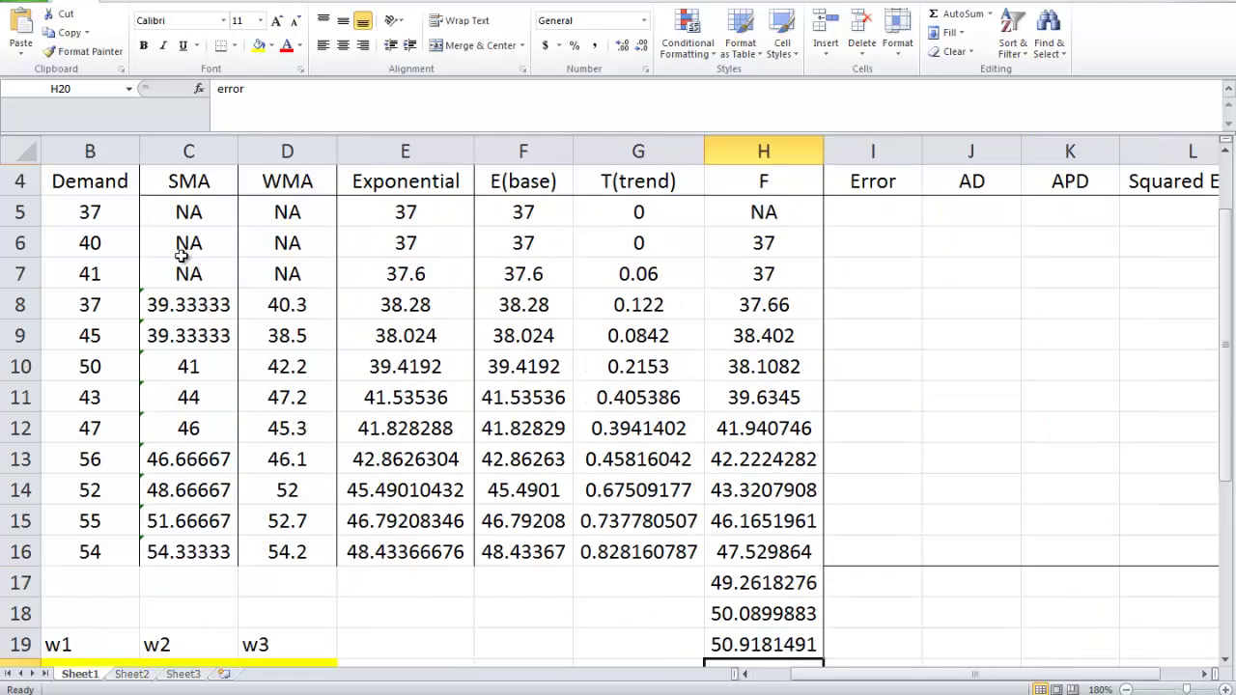
scroll(180, 255, up, 1)
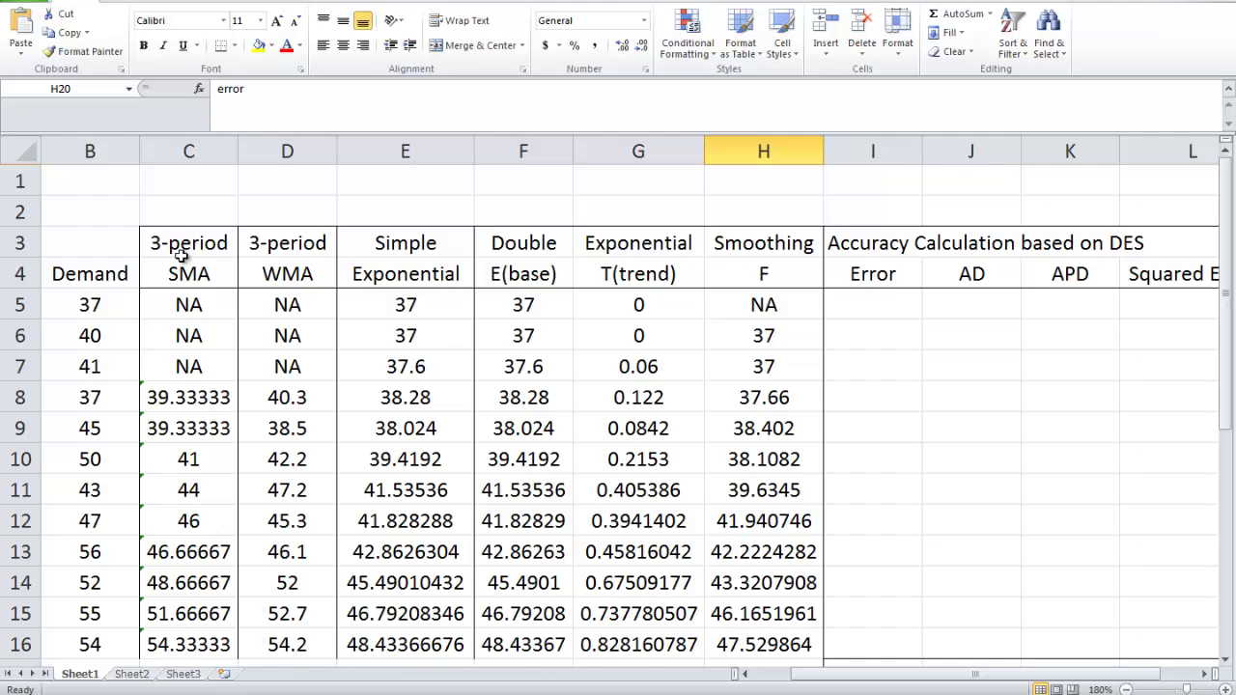
drag(189, 152, 405, 152)
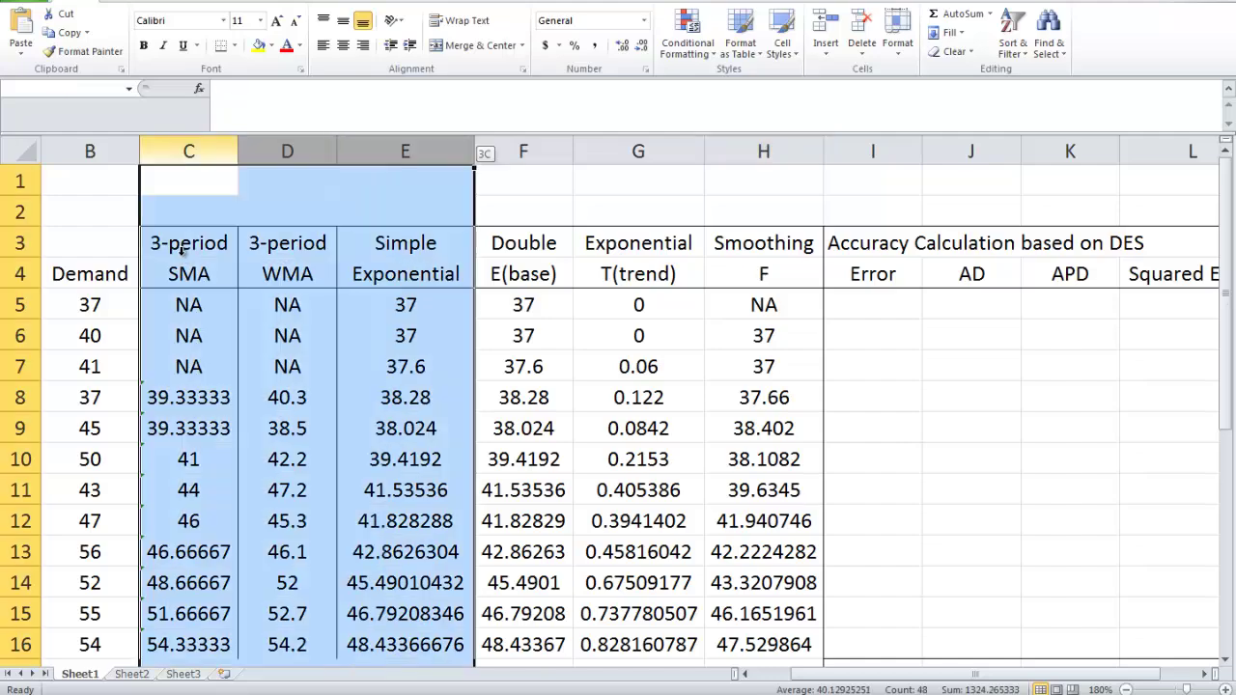
key(shift+F10)
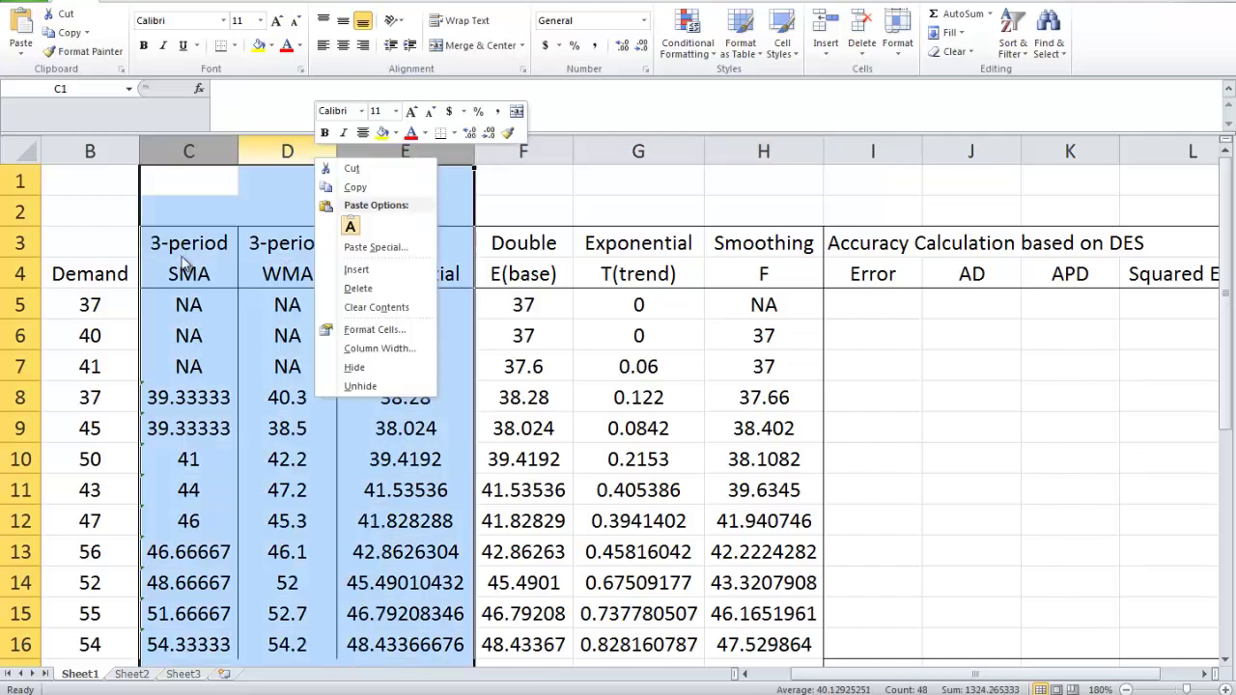
key(Down)
key(Down)
key(Down)
key(Down)
key(Down)
key(Down)
key(Down)
key(Down)
key(Down)
key(Down)
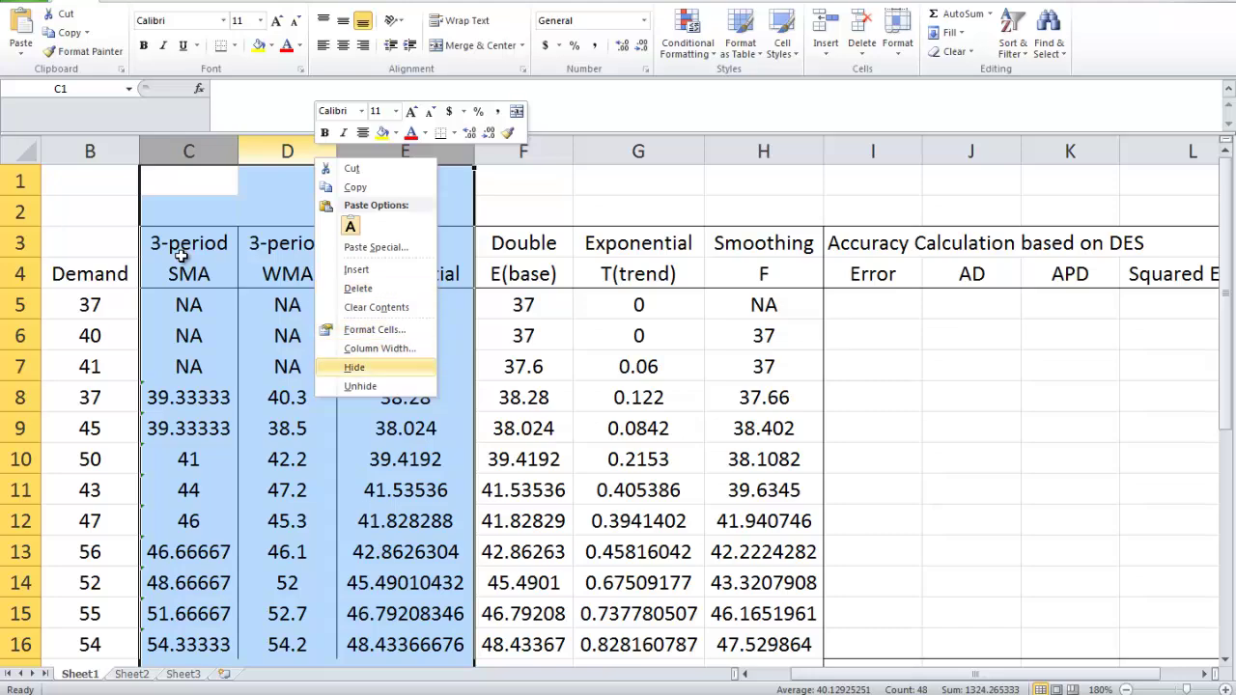
key(Return)
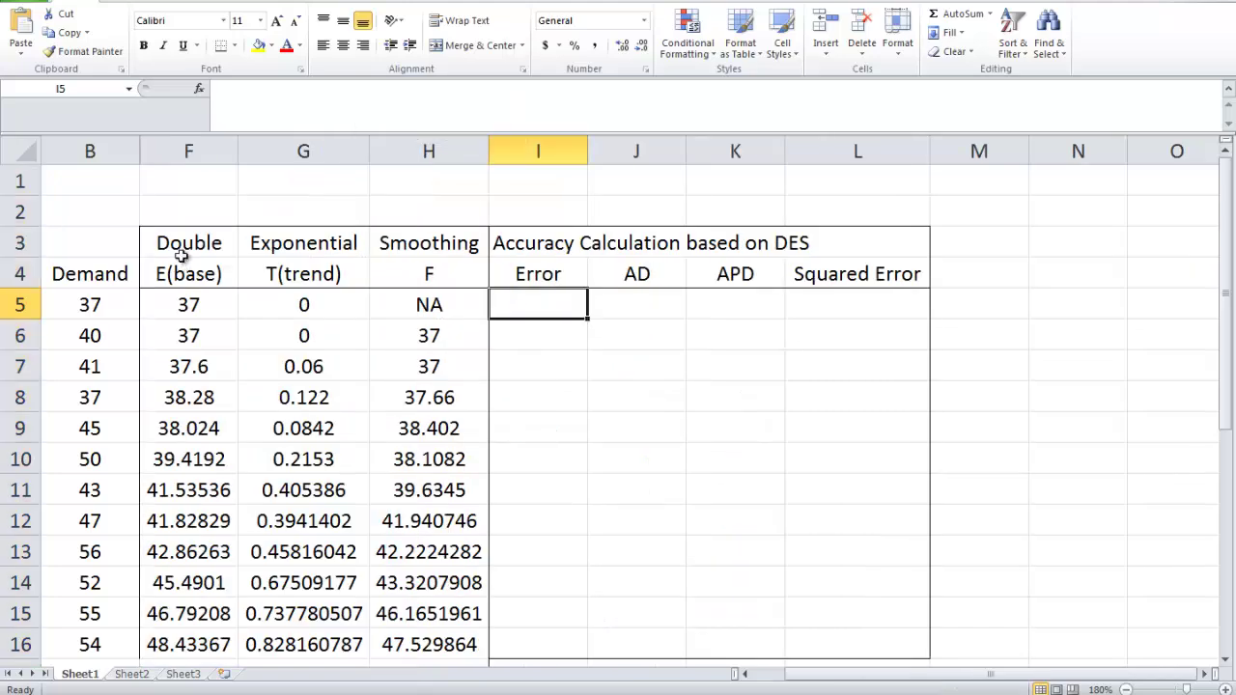
Calculate February's forecast error in I6 as demand minus the double exponential smoothing forecast, =B6-H6.
key(Left)
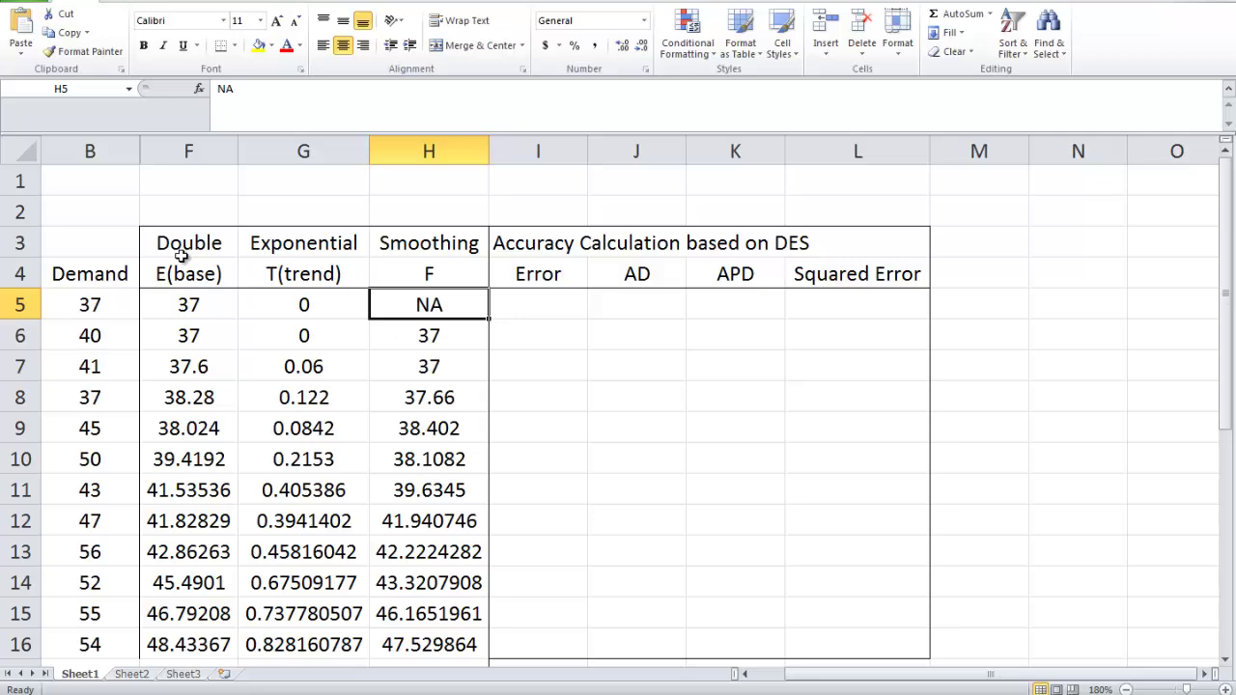
key(Right)
key(Down)
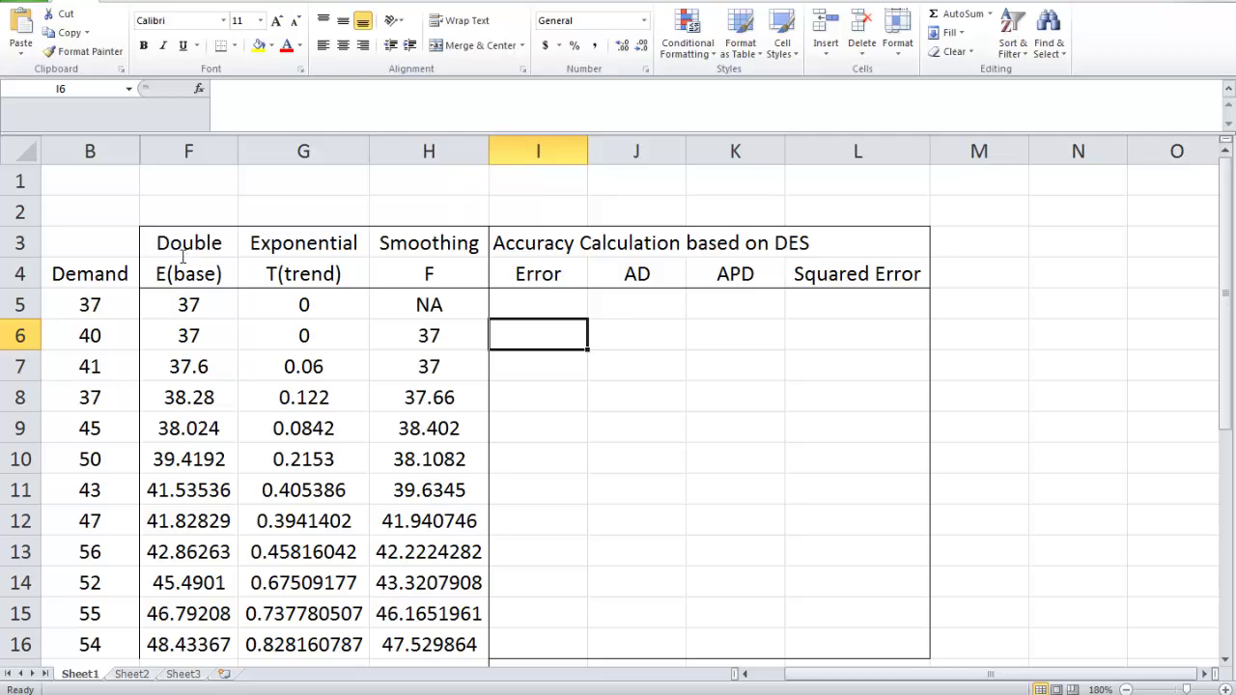
text(=)
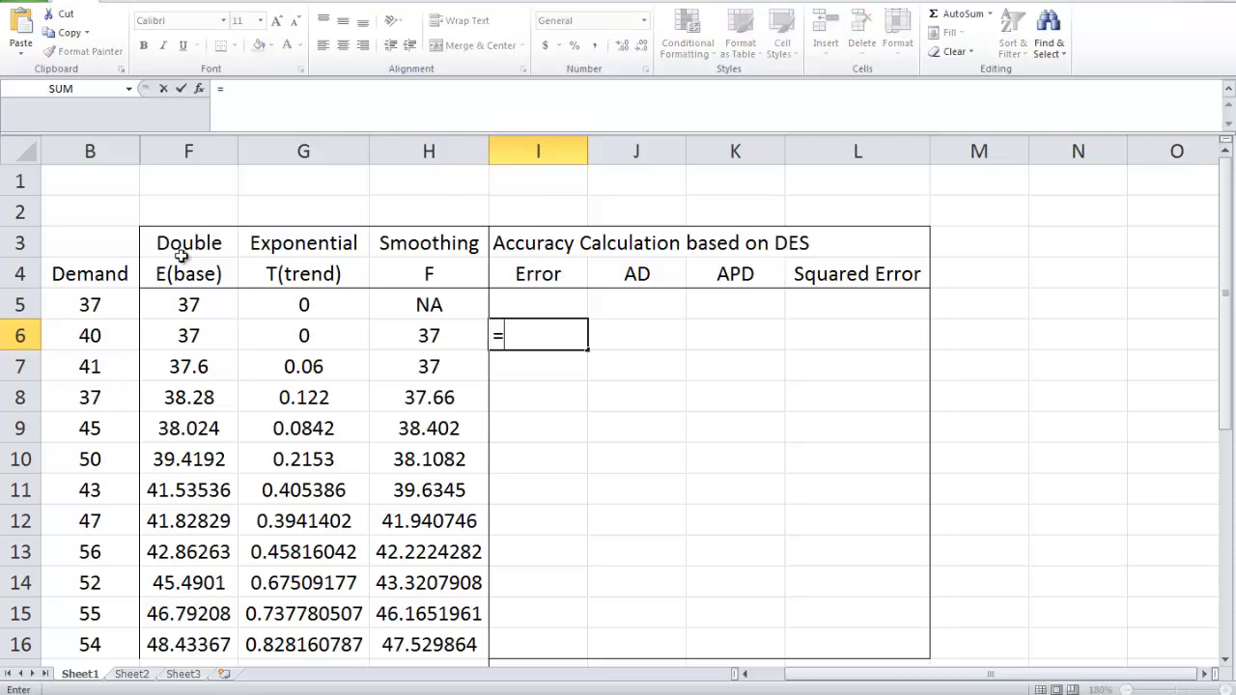
key(Left)
key(Left)
key(Left)
key(Left)
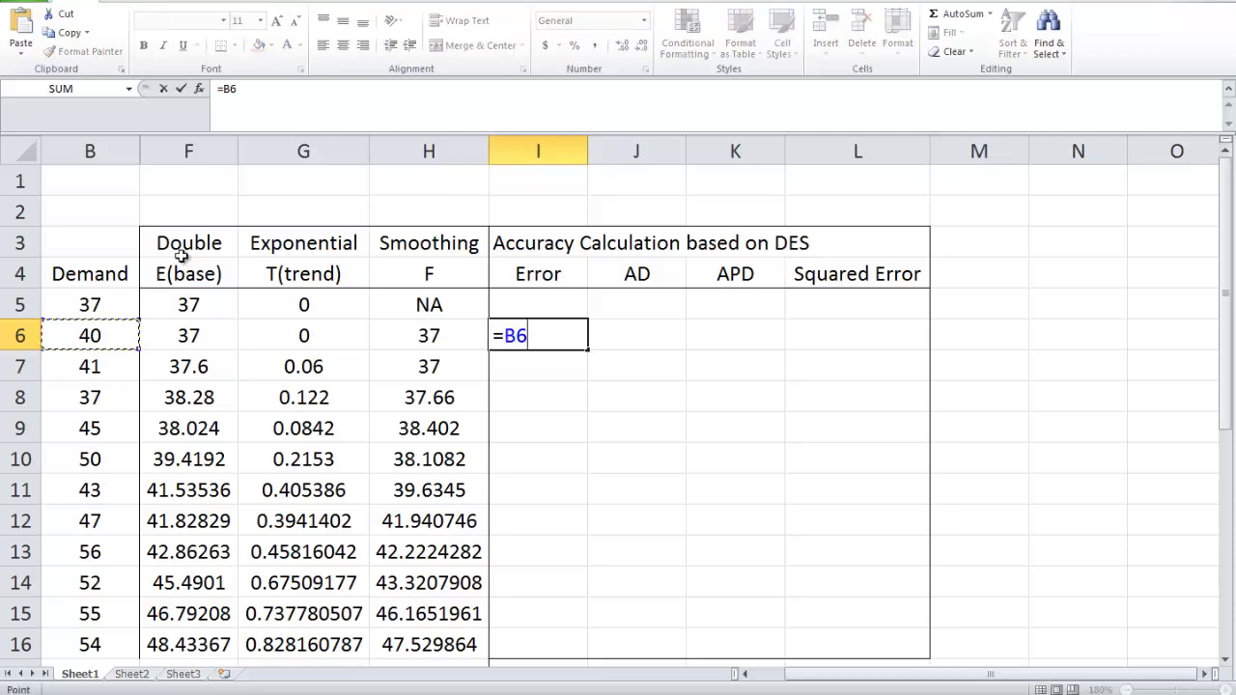
text(-)
key(Left)
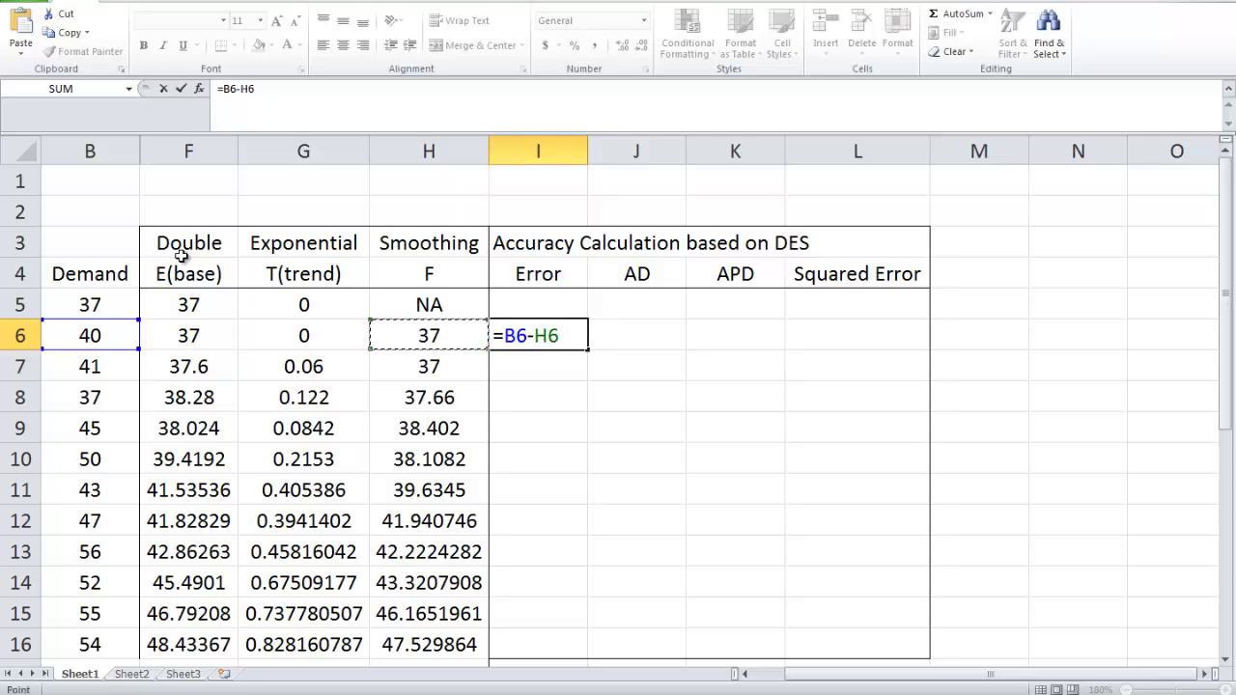
key(Return)
Calculate February's absolute deviation in J6 as the absolute value of its error, =abs(I6).
key(Up)
key(Right)
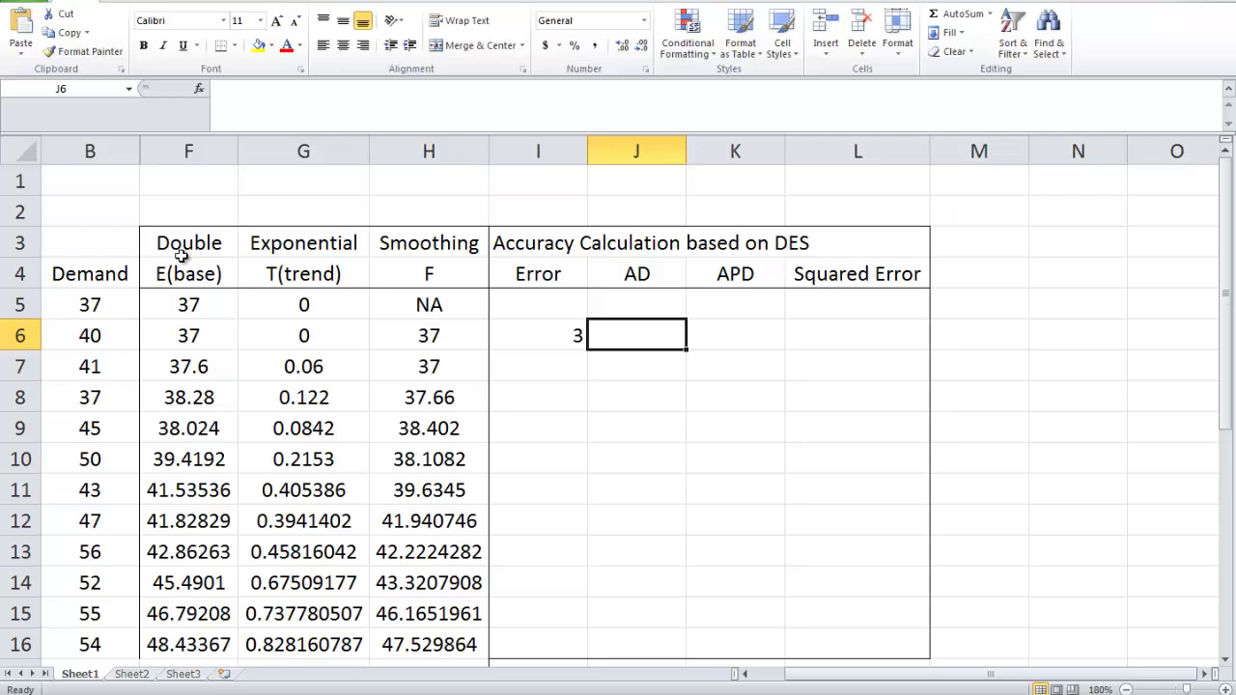
text(=a)
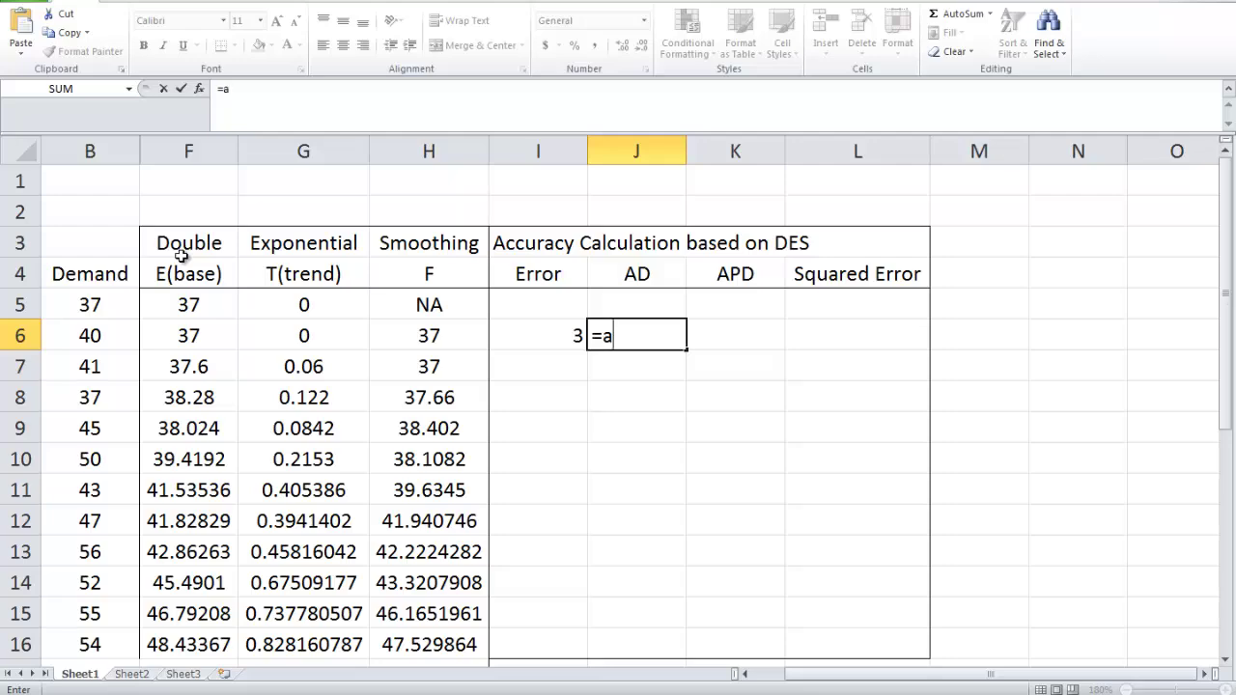
text(bs()
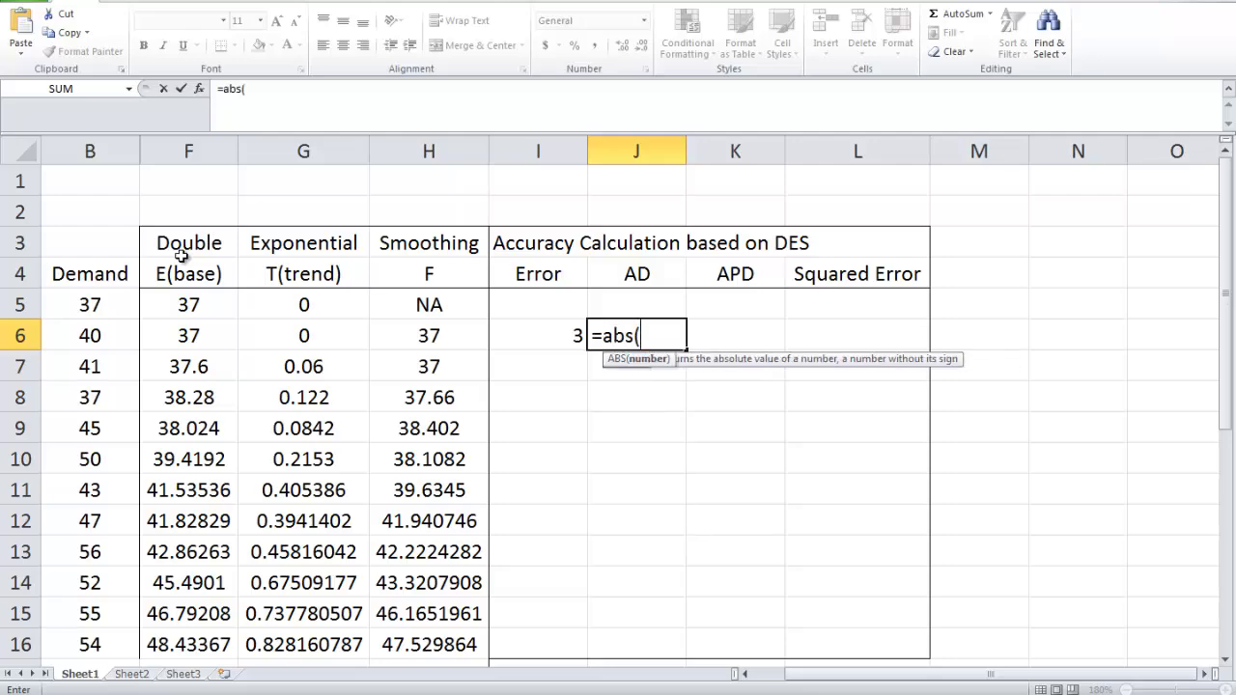
key(Left)
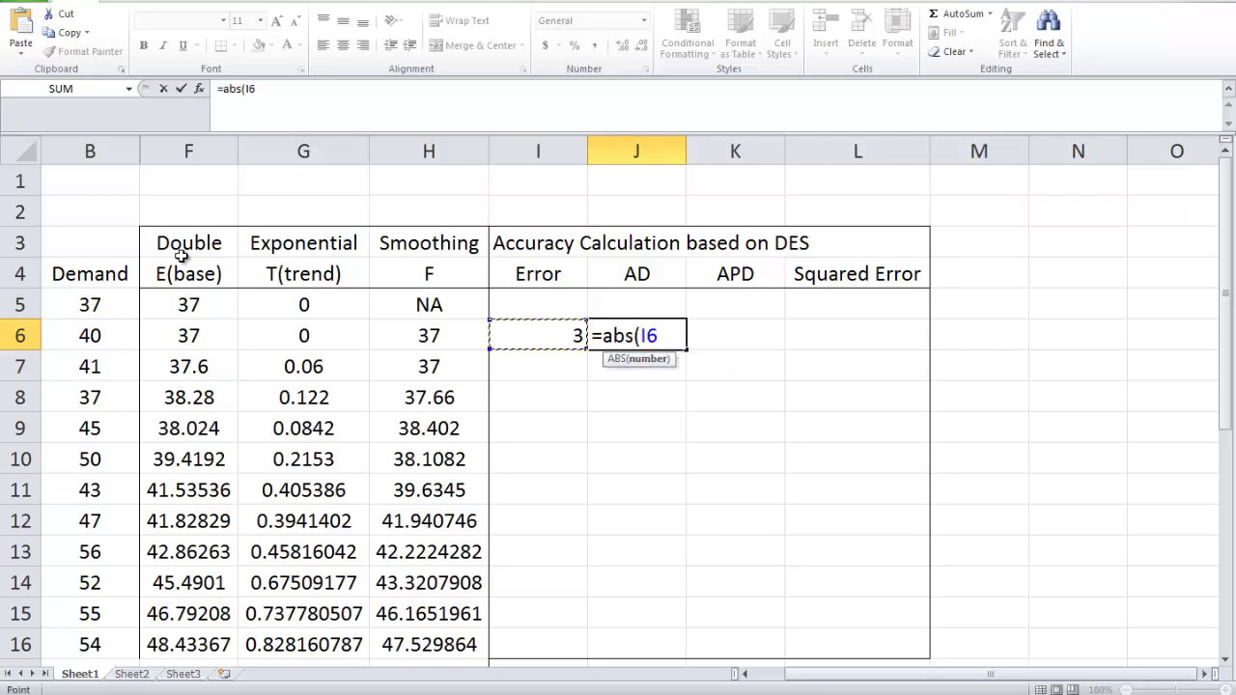
text())
key(Return)
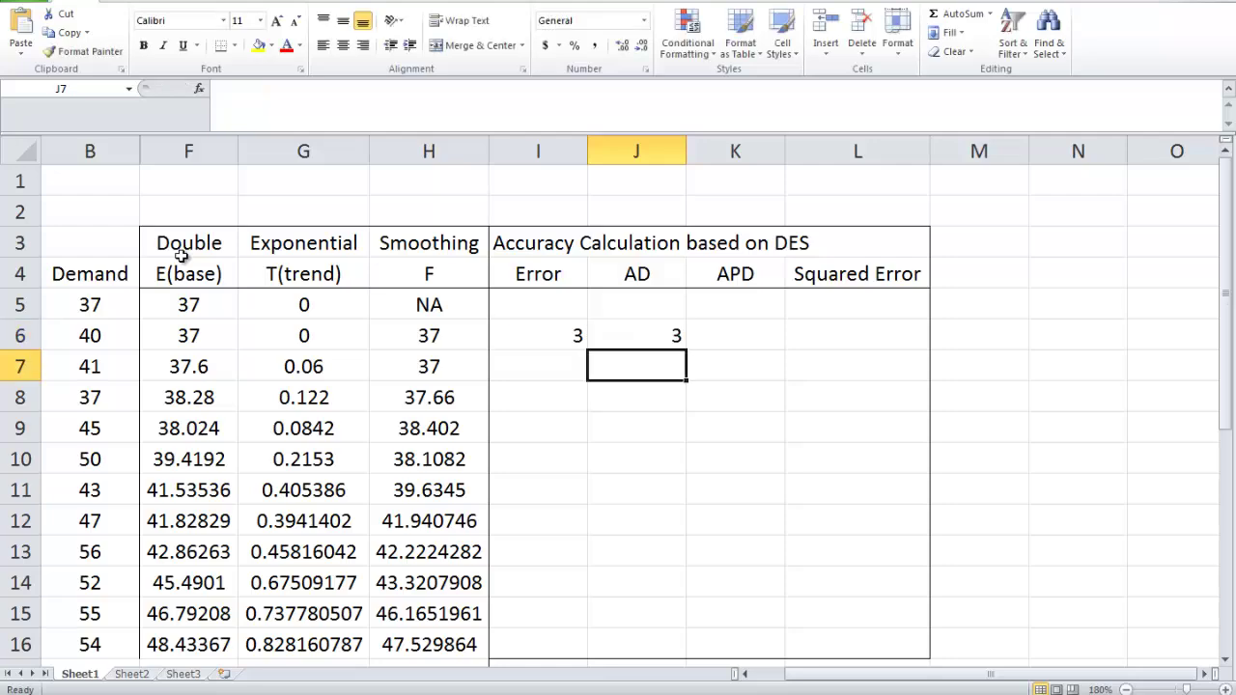
Calculate February's absolute percent deviation in K6 as the absolute deviation divided by demand, =J6/B6.
key(Up)
key(Right)
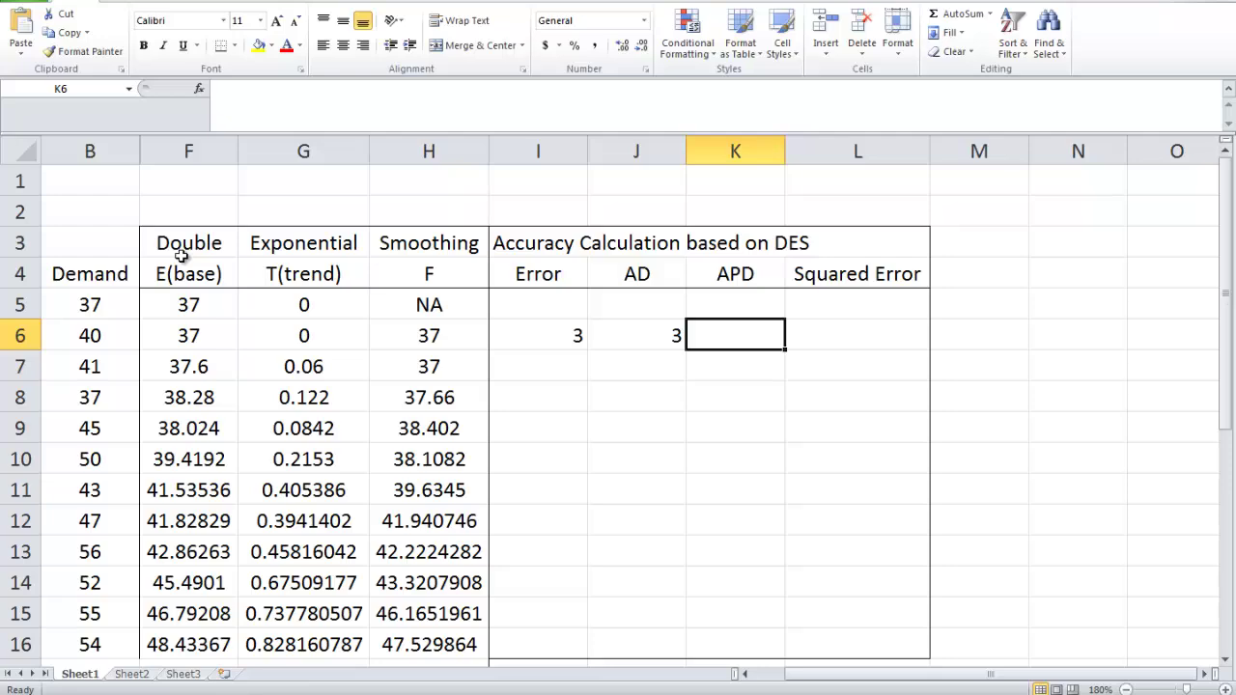
text(=)
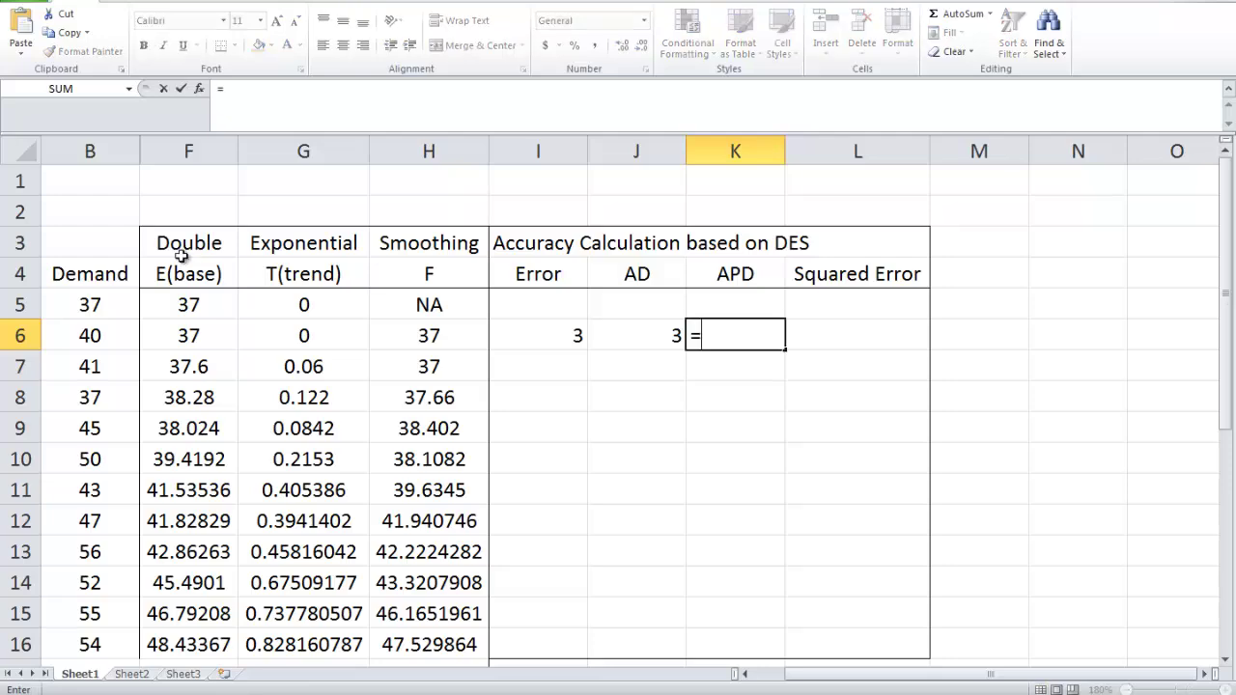
key(Left)
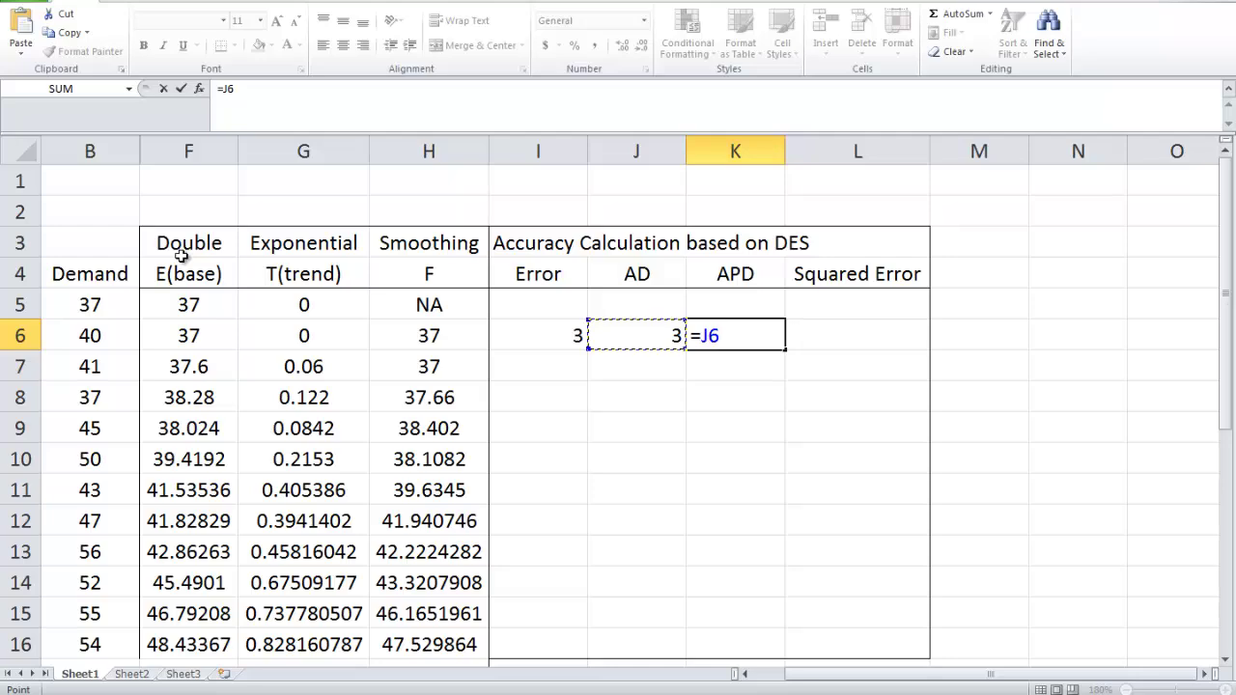
text(/)
key(ctrl+Left)
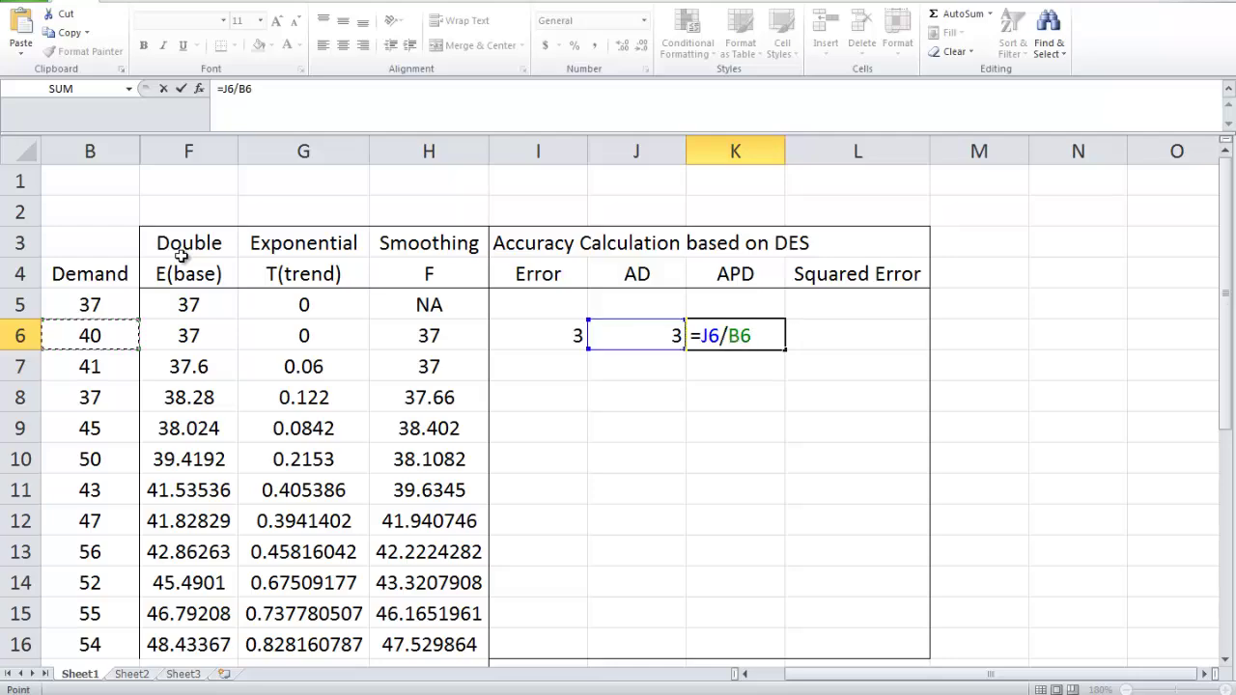
key(Return)
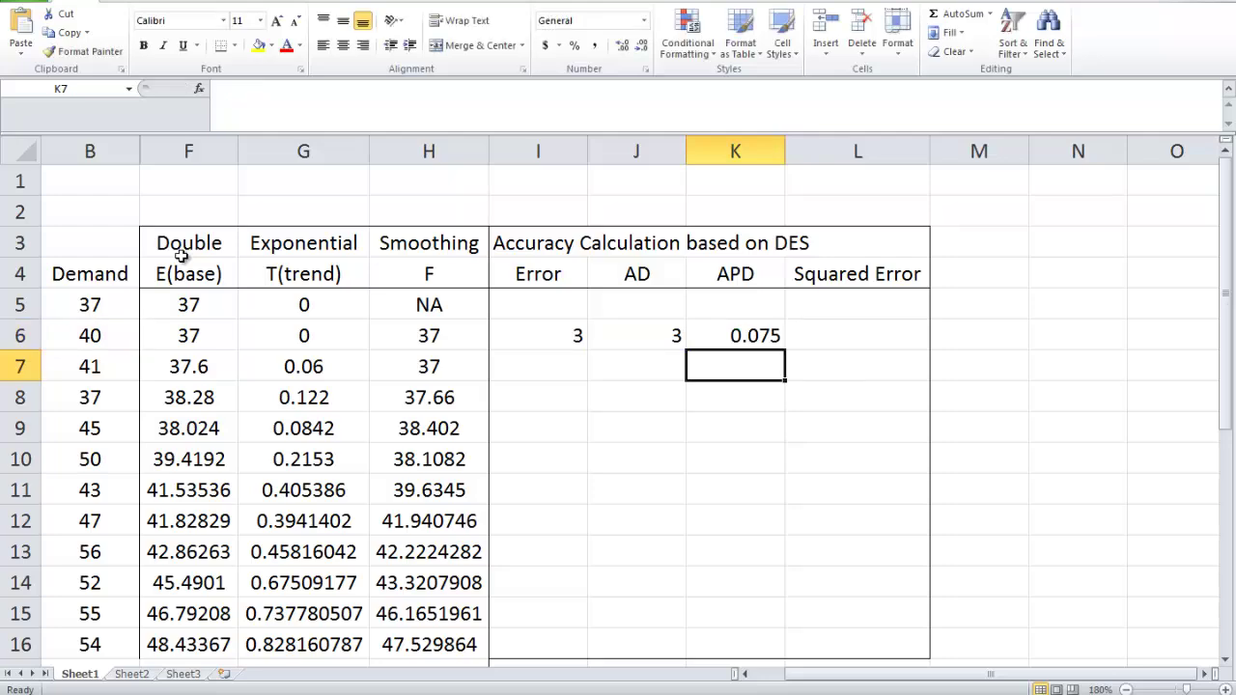
Calculate February's squared error in L6 by squaring its forecast error, =I6^2.
key(Up)
key(Right)
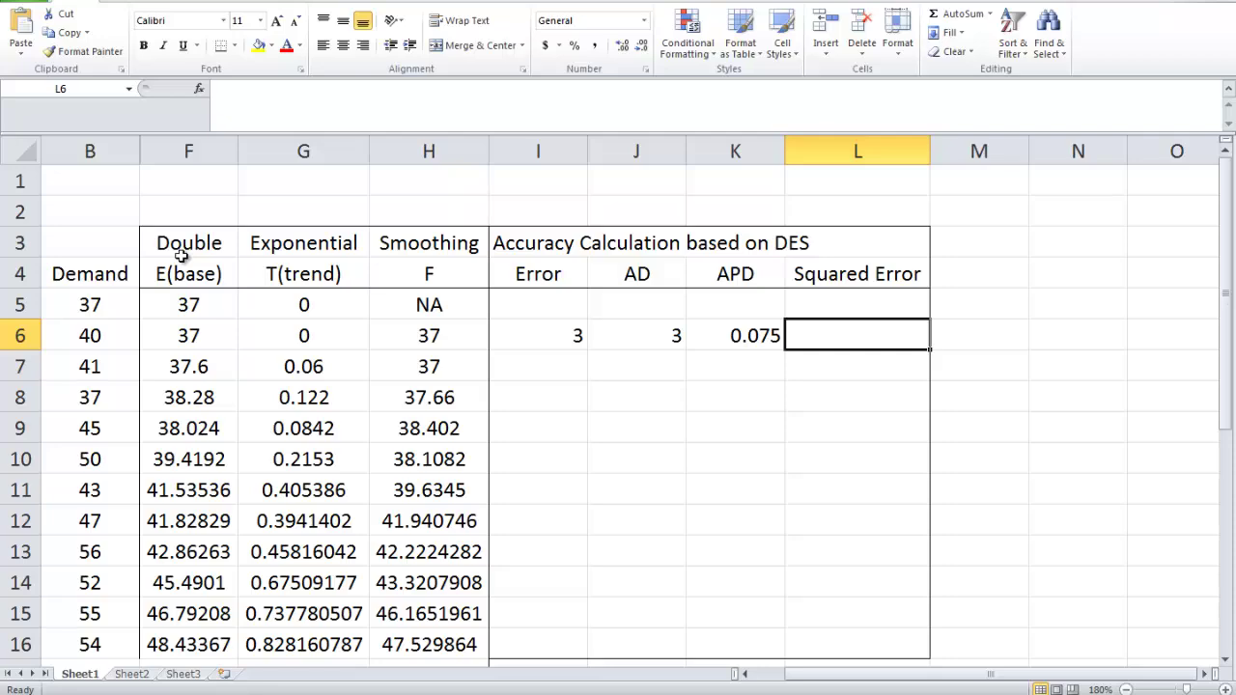
text(=)
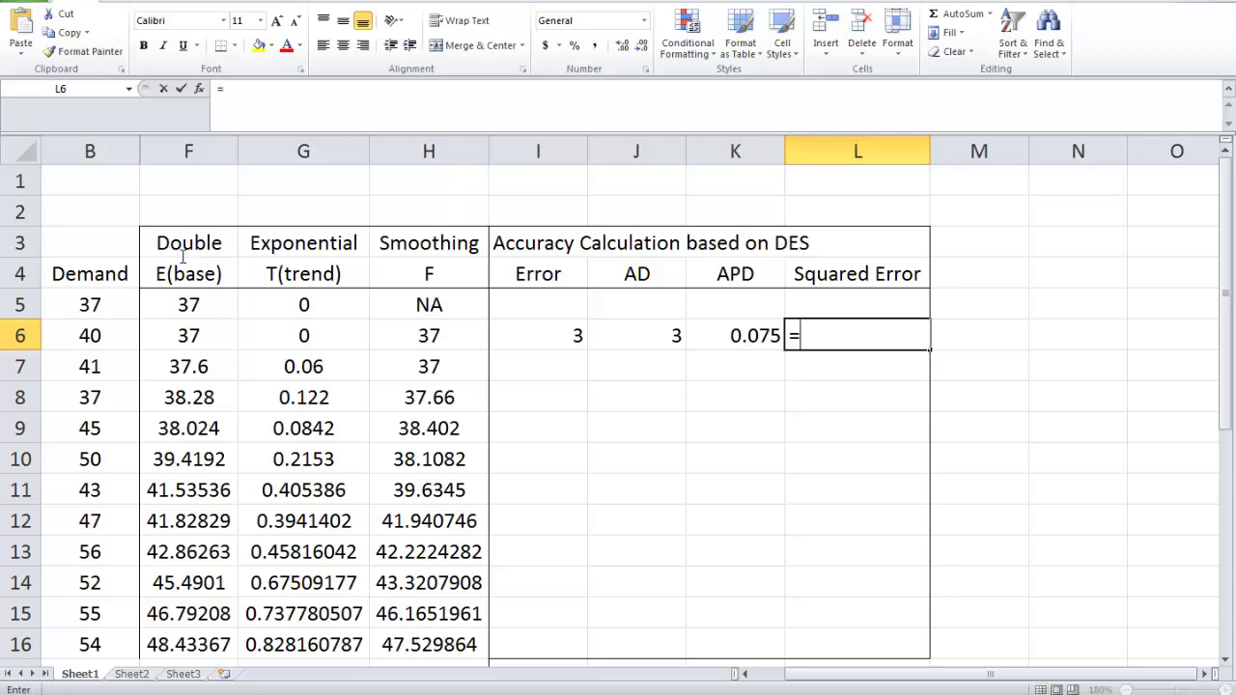
key(Left)
key(Left)
key(Left)
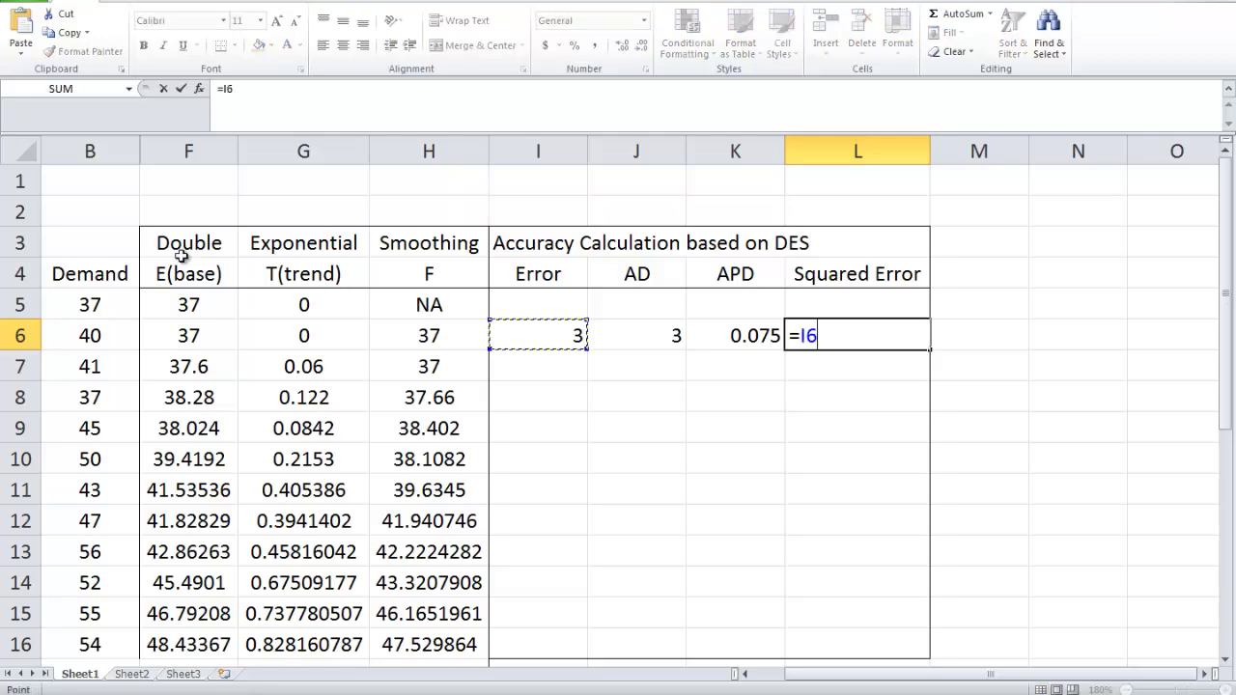
text(^2)
key(Return)
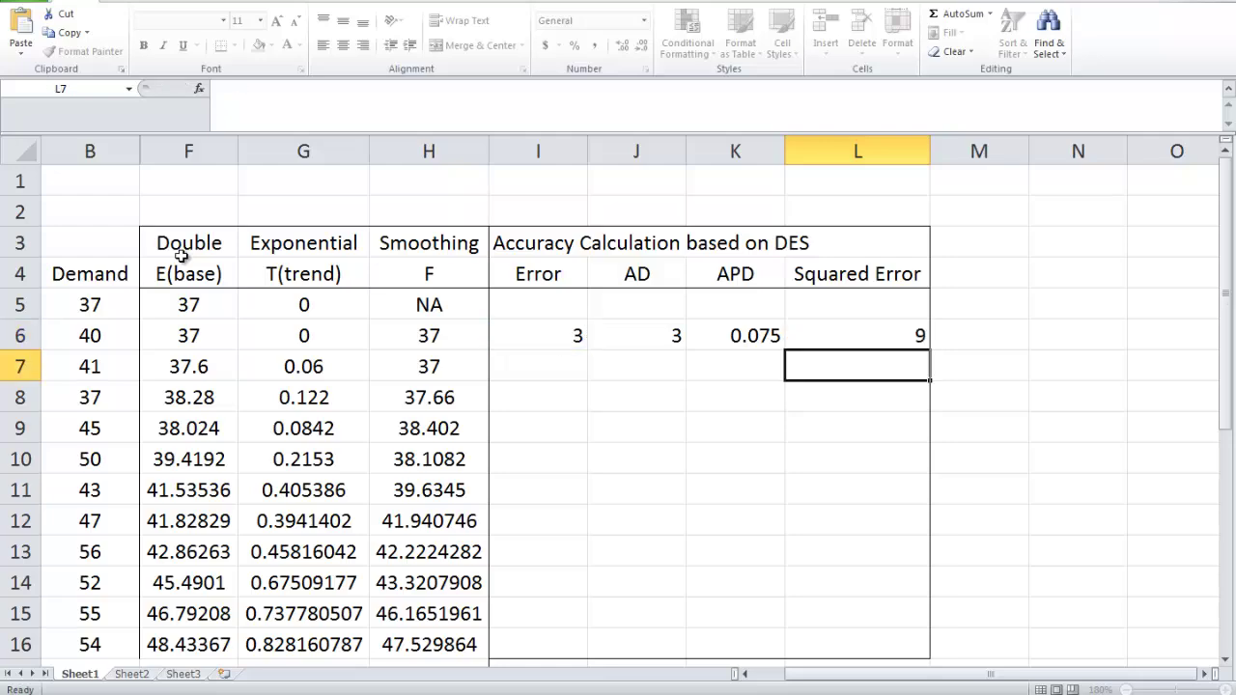
Copy February's error, AD, APD and squared error formulas from I6:L6 down through December in row 16.
drag(538, 336, 858, 335)
drag(929, 349, 869, 652)
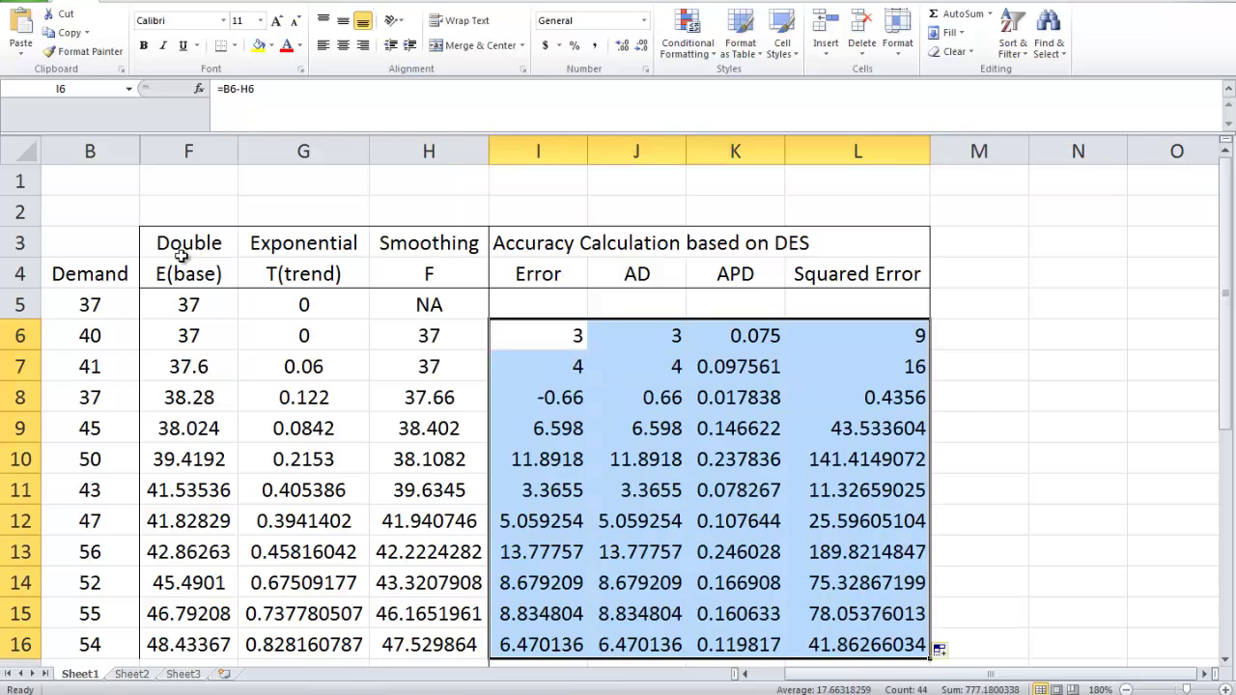
Calculate the cumulative error in I20 by summing the February to December errors, =sum(I6:I16).
scroll(181, 255, down, 1)
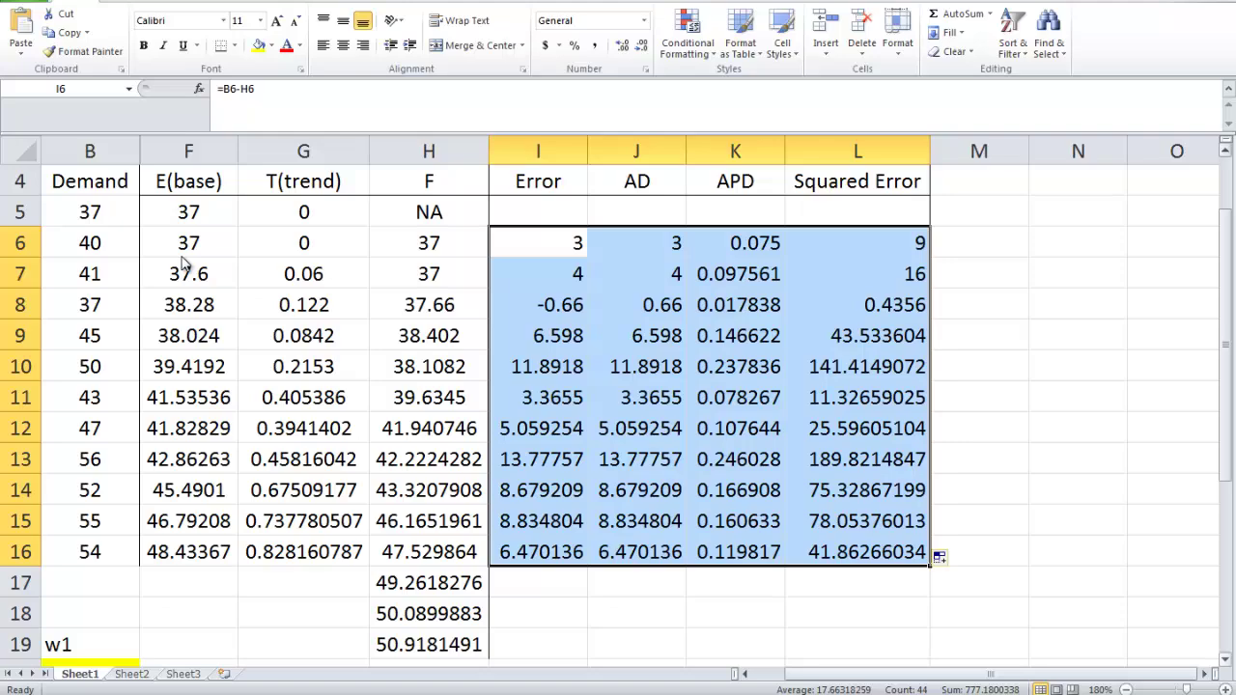
scroll(184, 263, down, 1)
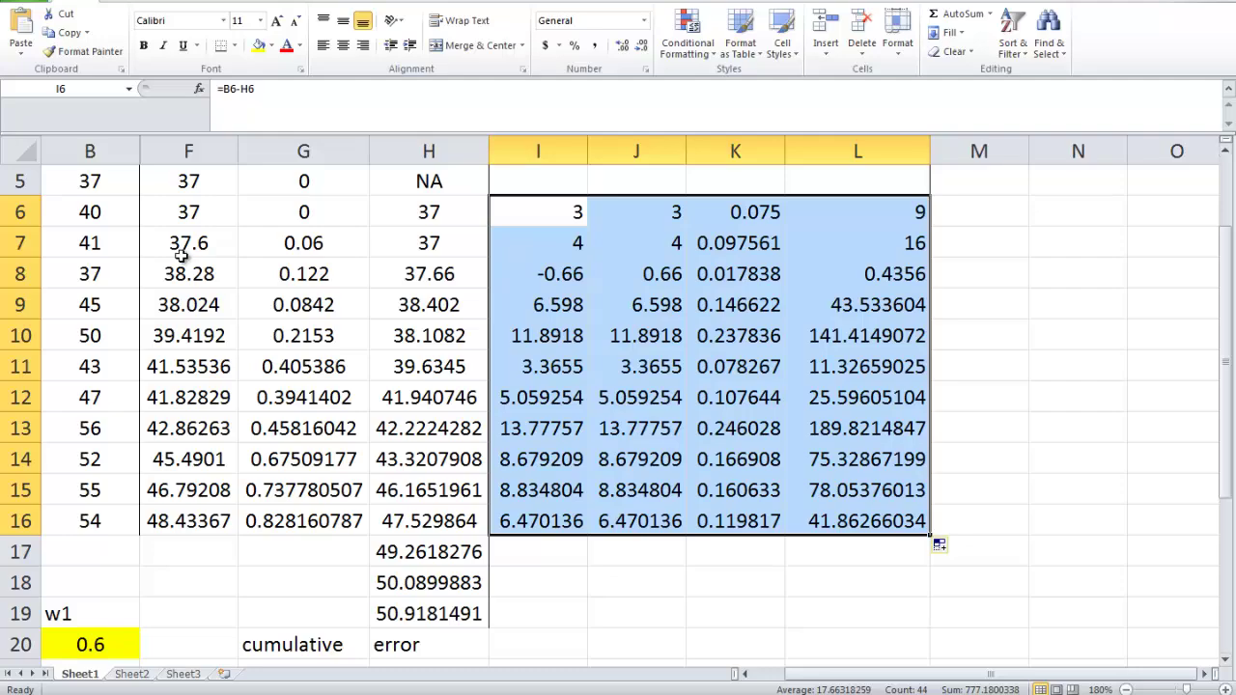
key(Down)
key(Down)
key(Down)
key(Down)
key(Down)
key(Down)
key(Down)
key(Down)
key(Down)
key(Down)
key(Down)
key(Down)
key(Down)
key(Down)
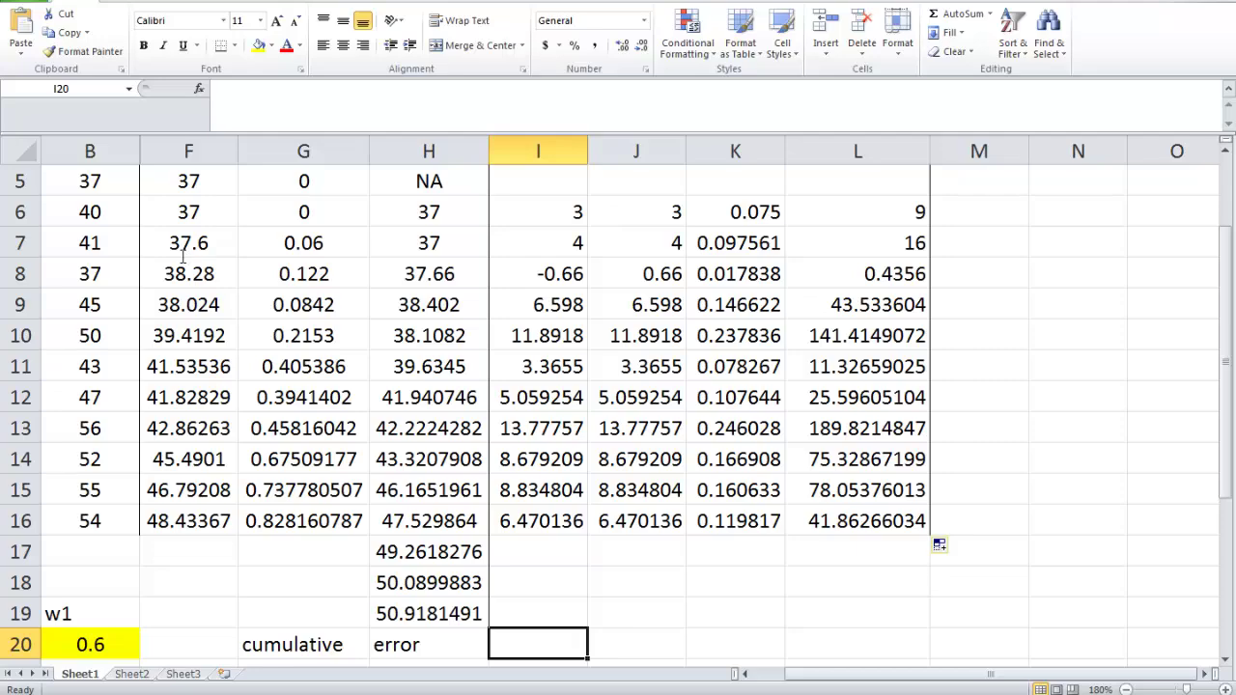
text(=)
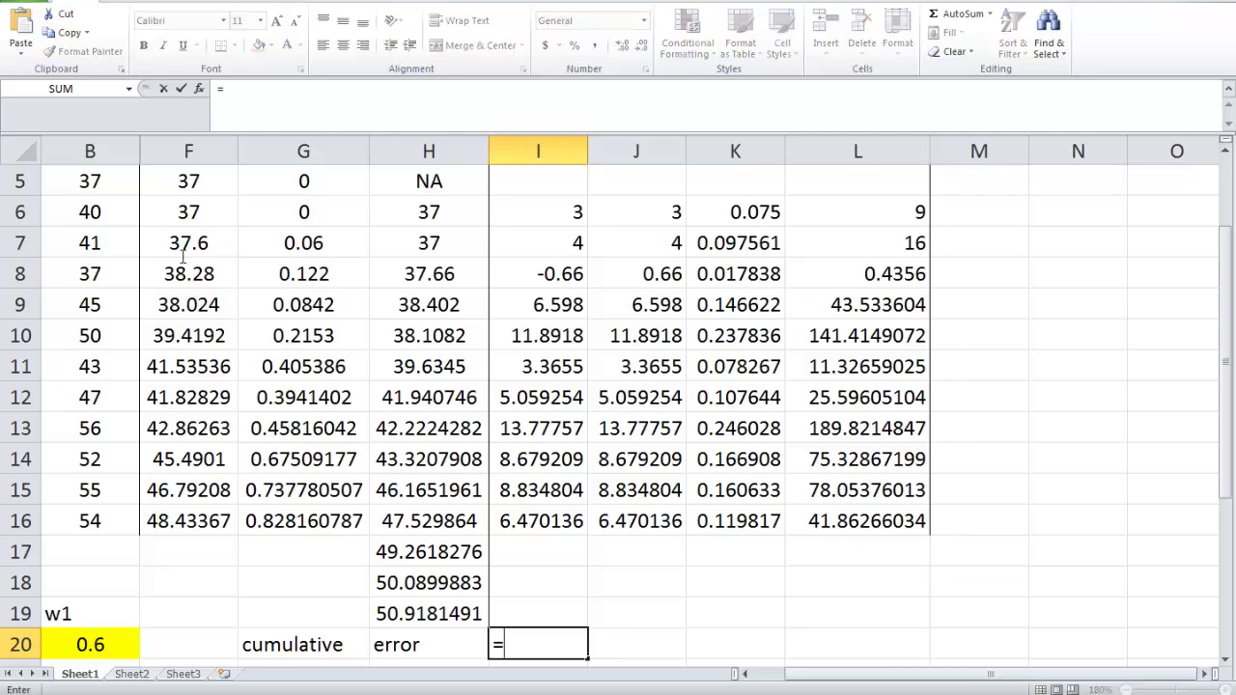
text(sum()
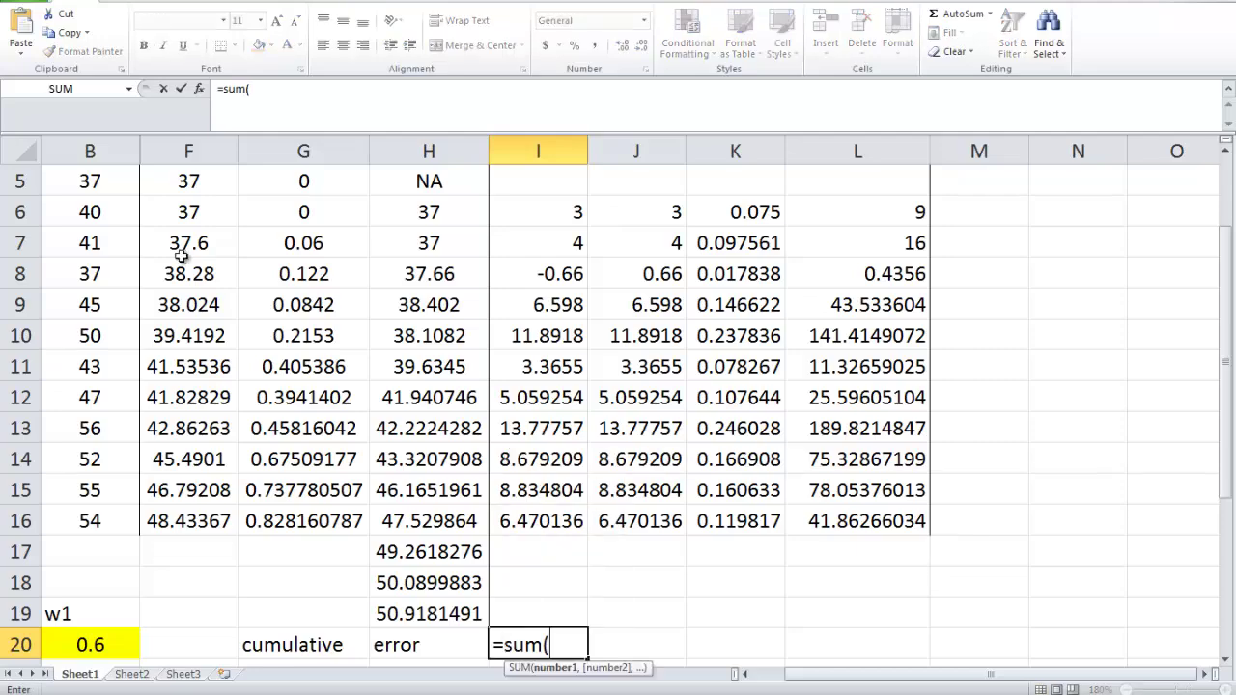
drag(555, 213, 560, 522)
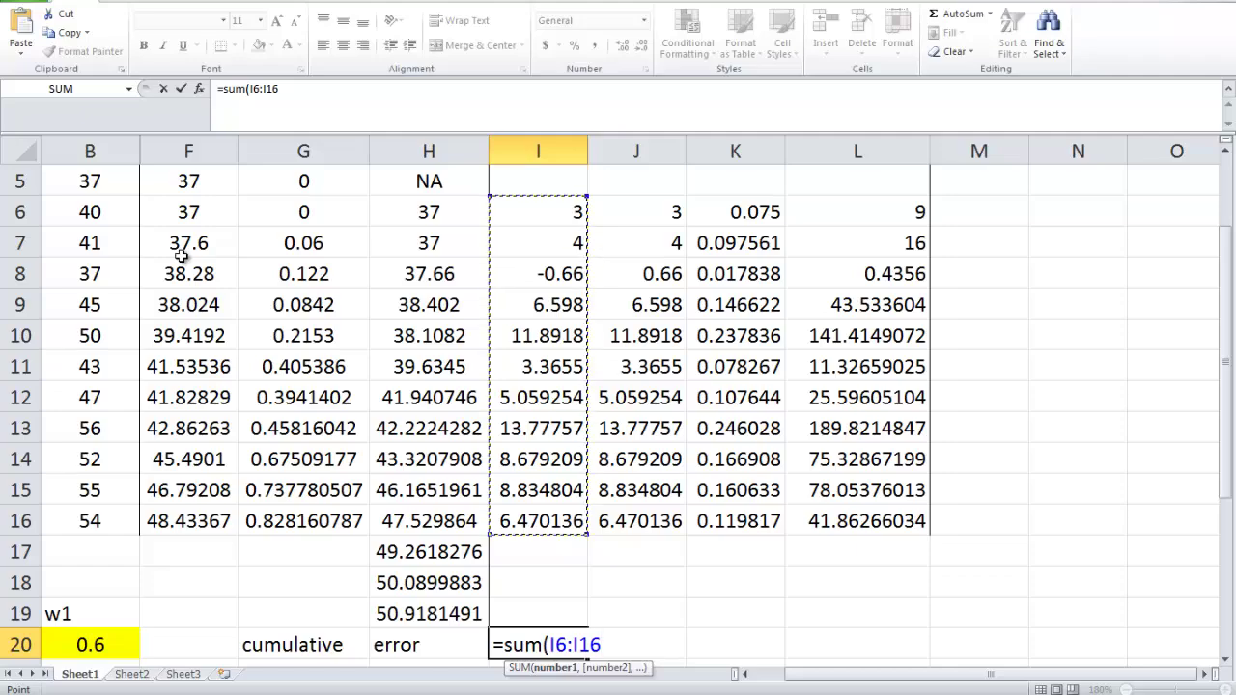
key(Return)
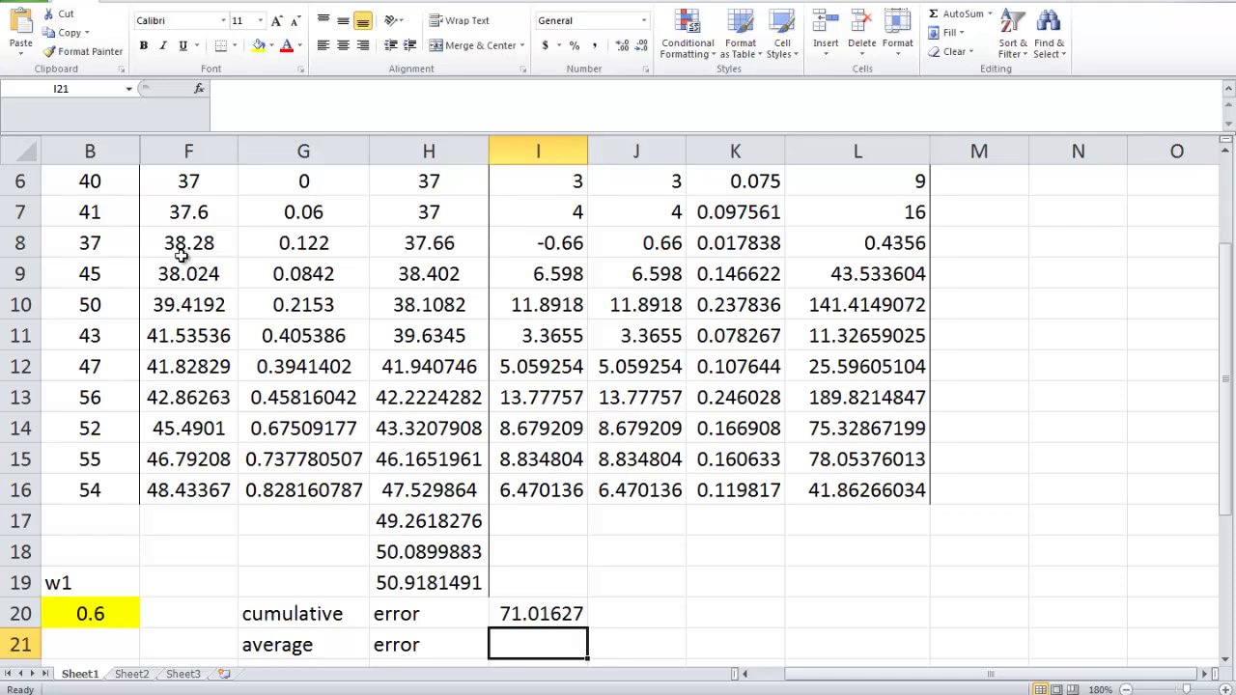
Calculate the average error in I21 by dividing the cumulative error by the 11 forecast months, =I20/11.
text(=)
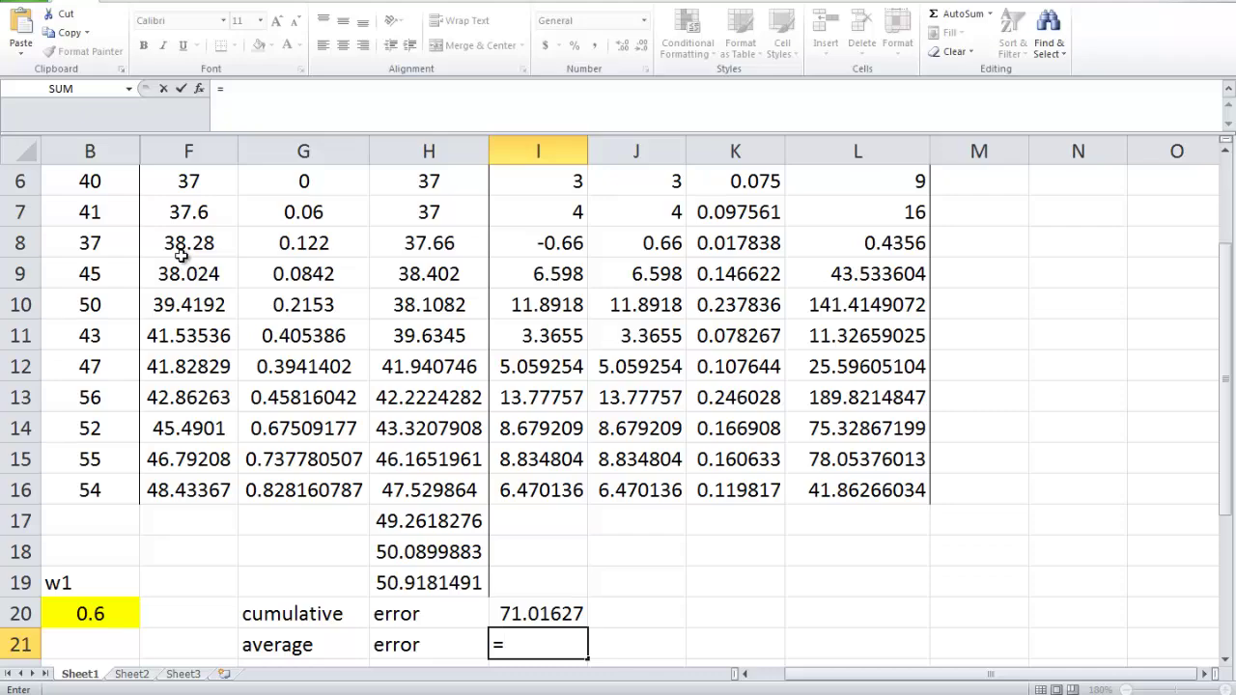
key(Up)
text(/)
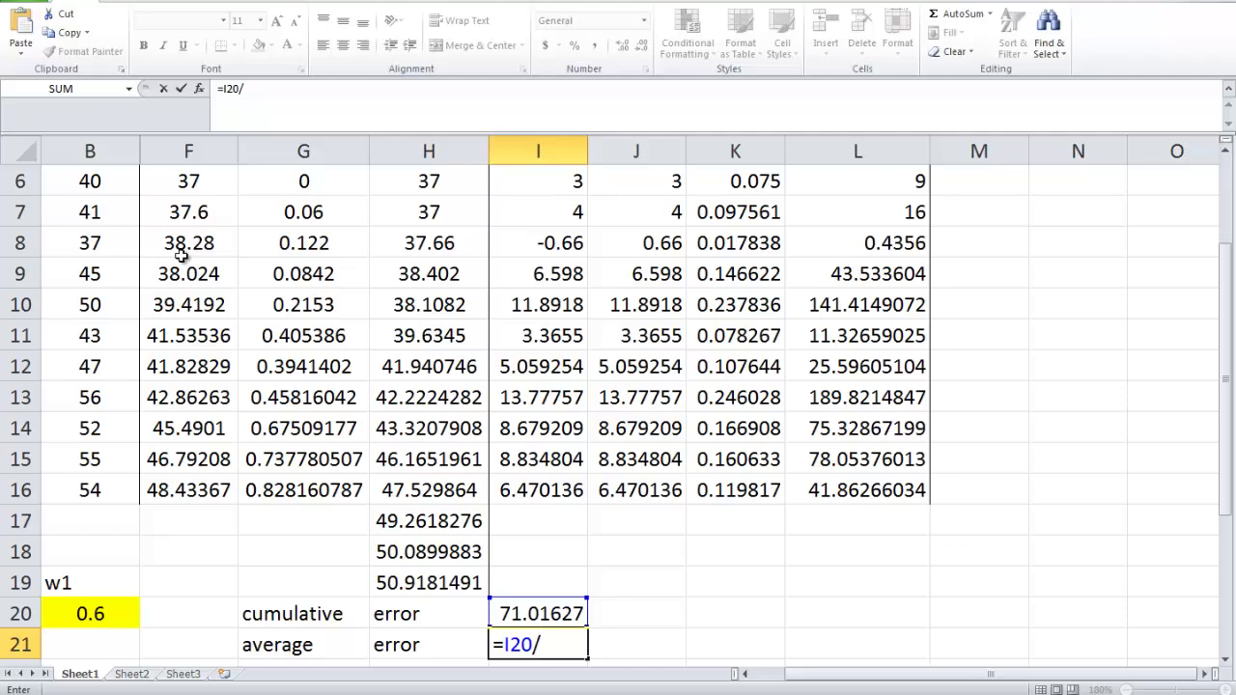
text(11)
key(Return)
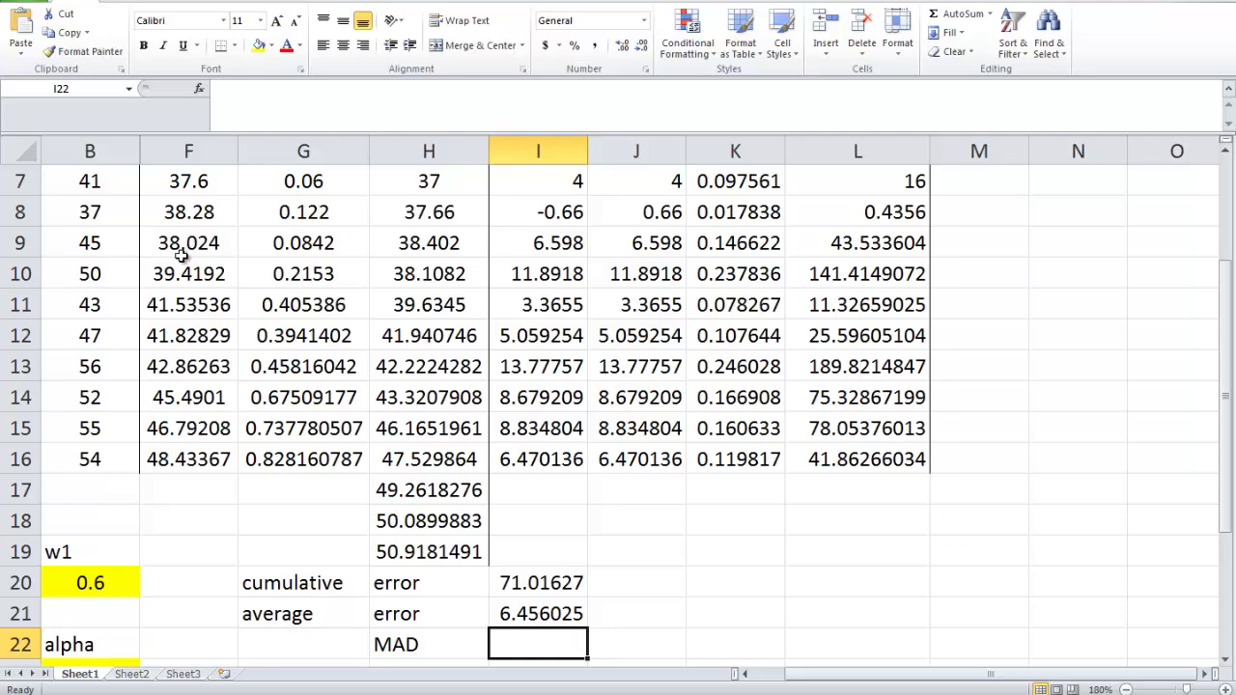
Calculate the MAD in I22 by averaging the February to December absolute deviations, =sum(J6:J16)/11.
text(=)
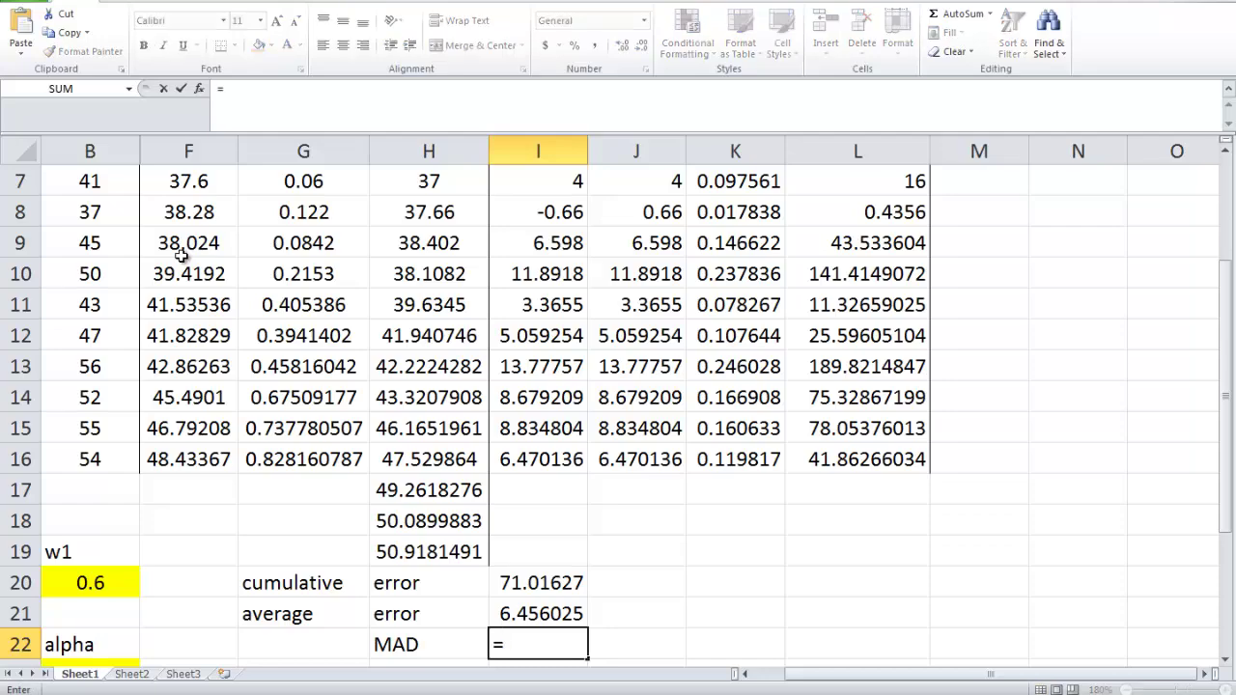
text(sum()
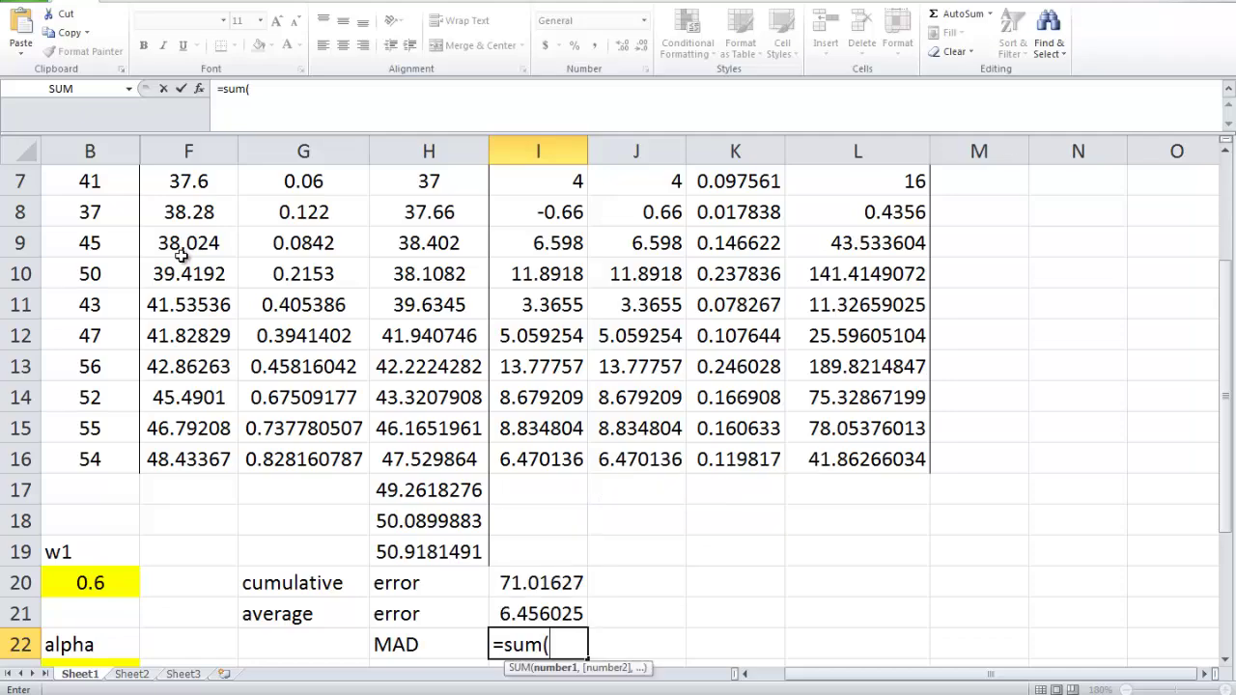
scroll(181, 254, up, 2)
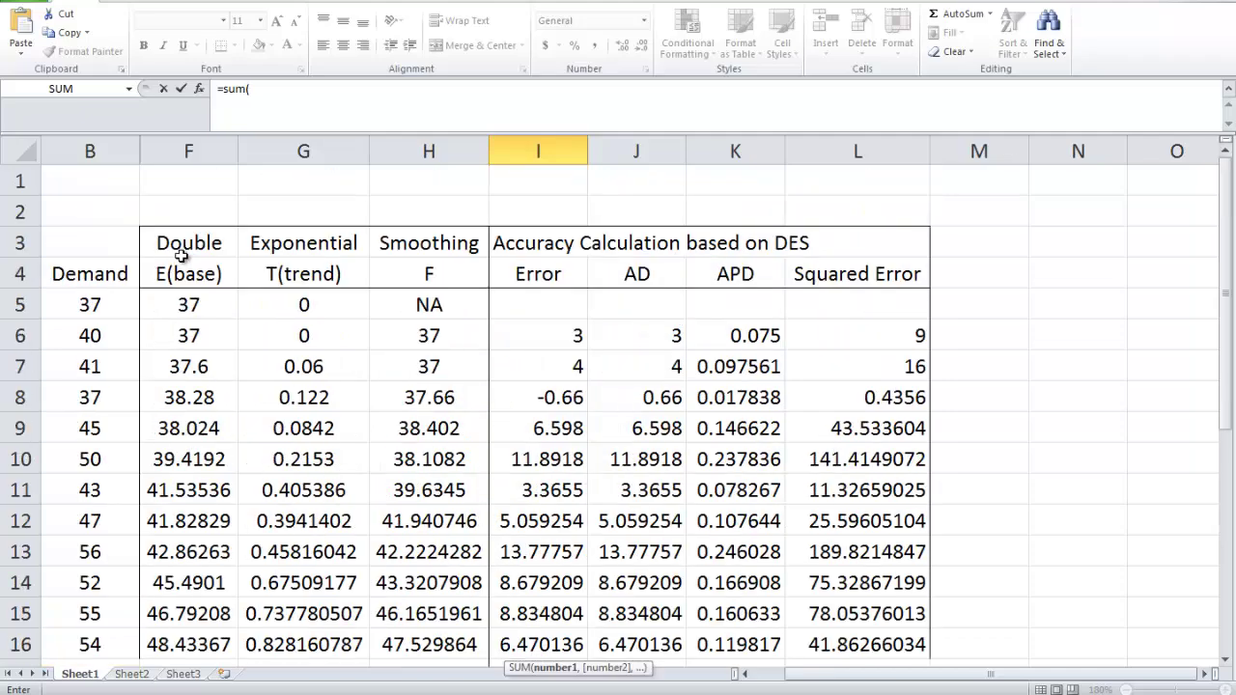
drag(656, 335, 656, 644)
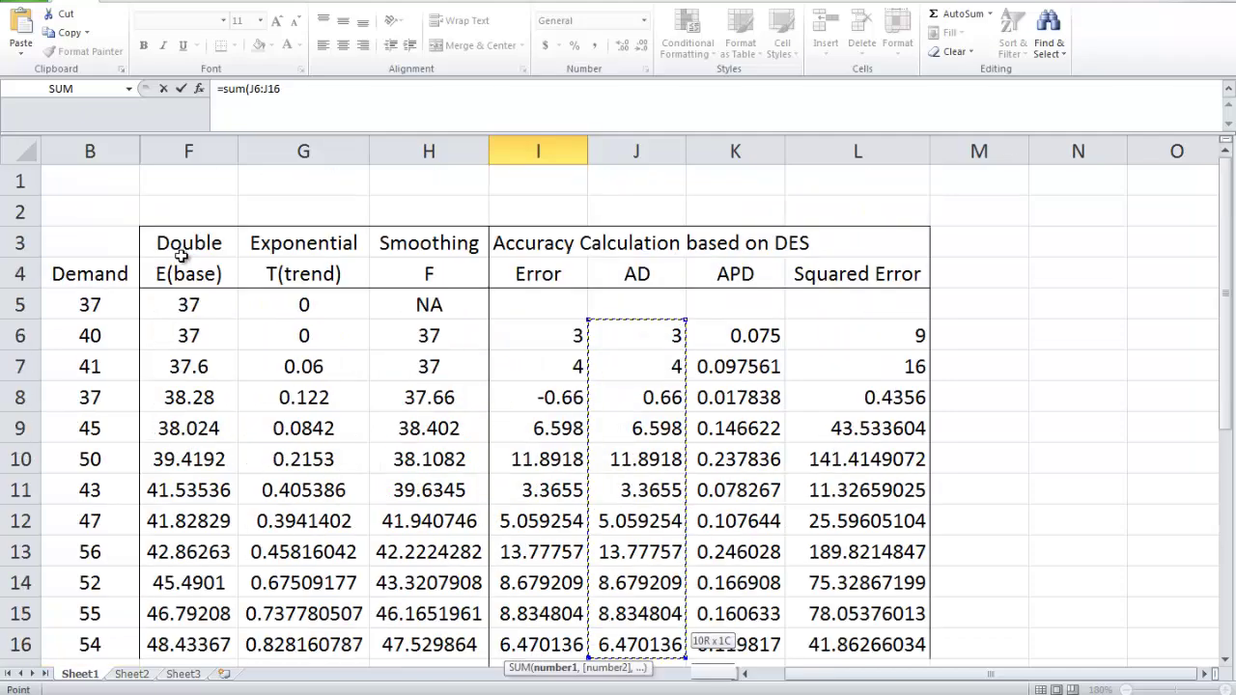
scroll(181, 254, down, 1)
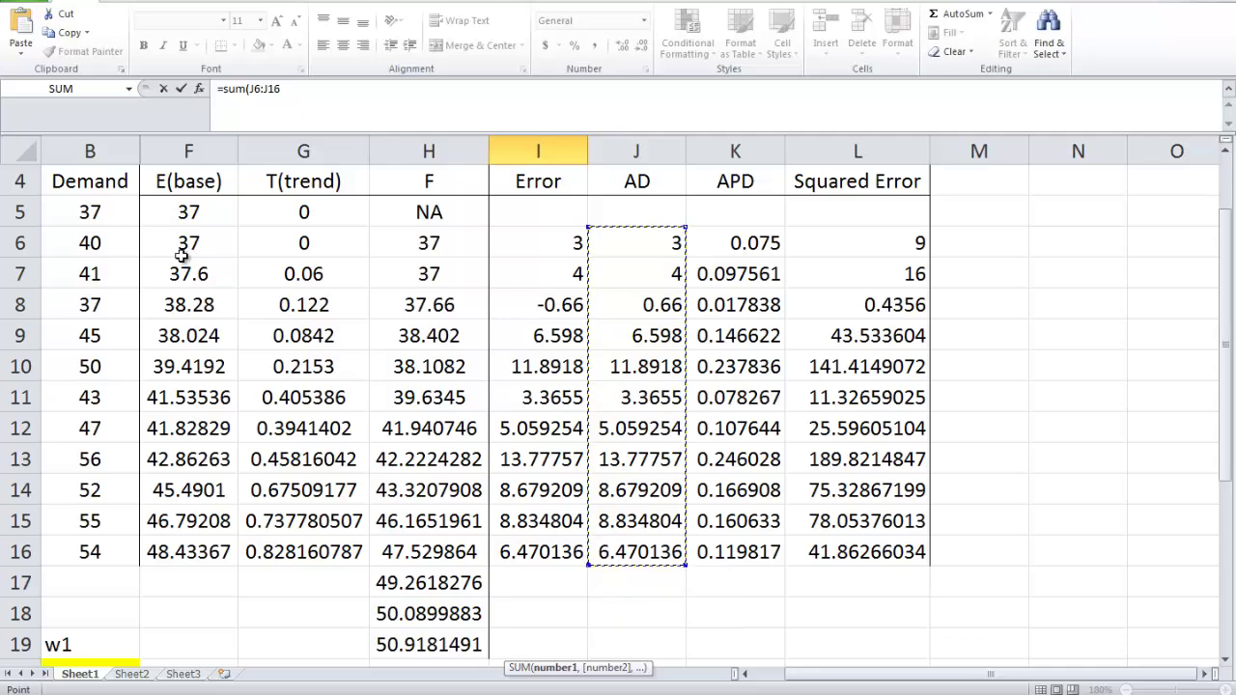
scroll(181, 254, down, 2)
text())
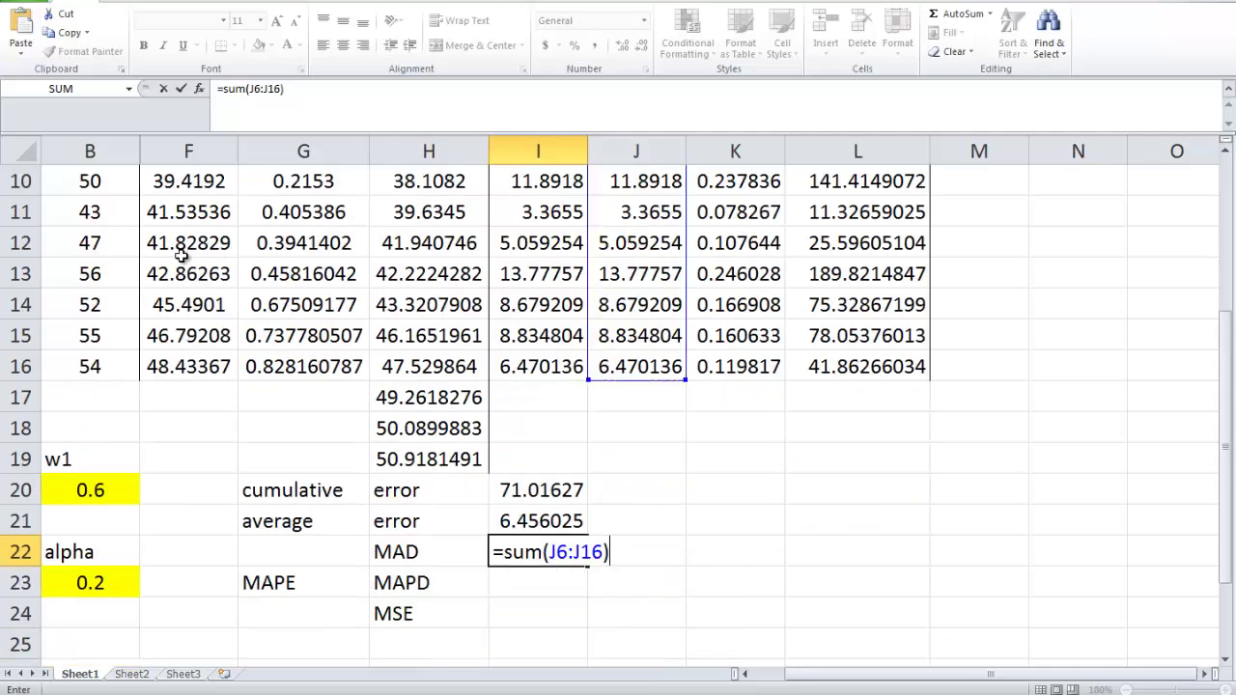
text(/)
text(11)
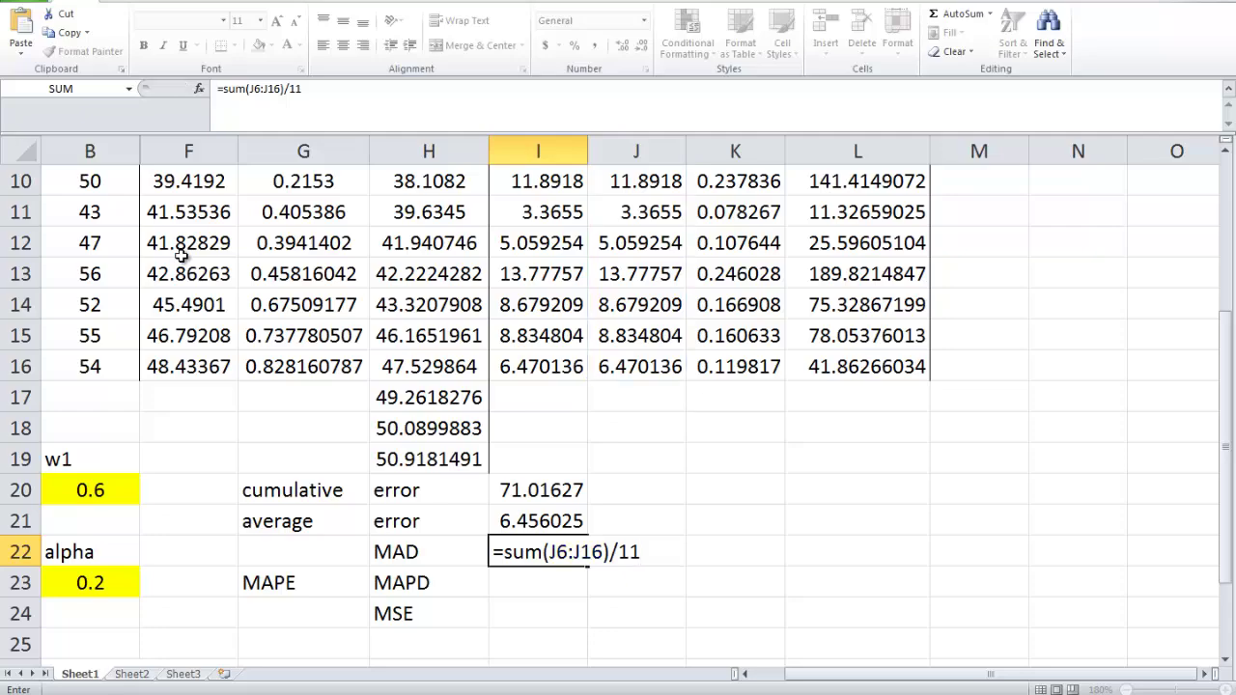
key(Return)
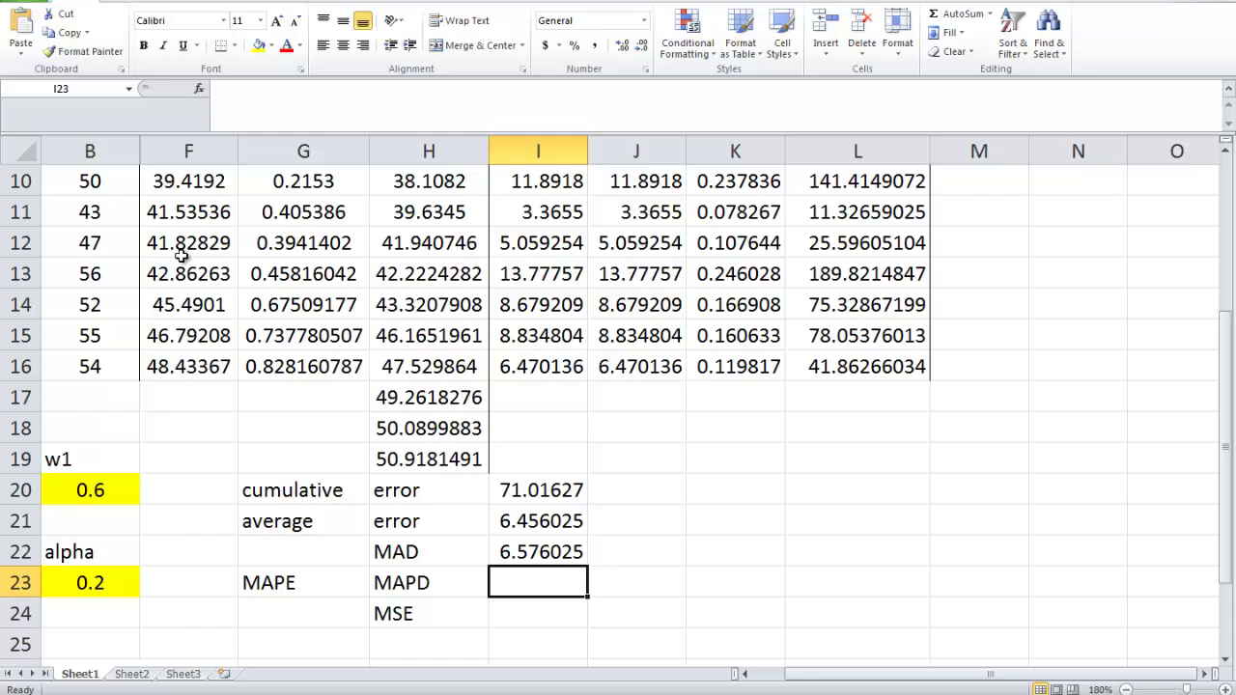
Calculate the MAPD in I23 by averaging the February to December absolute percent deviations, =sum(K6:K16)/11.
text(=sum)
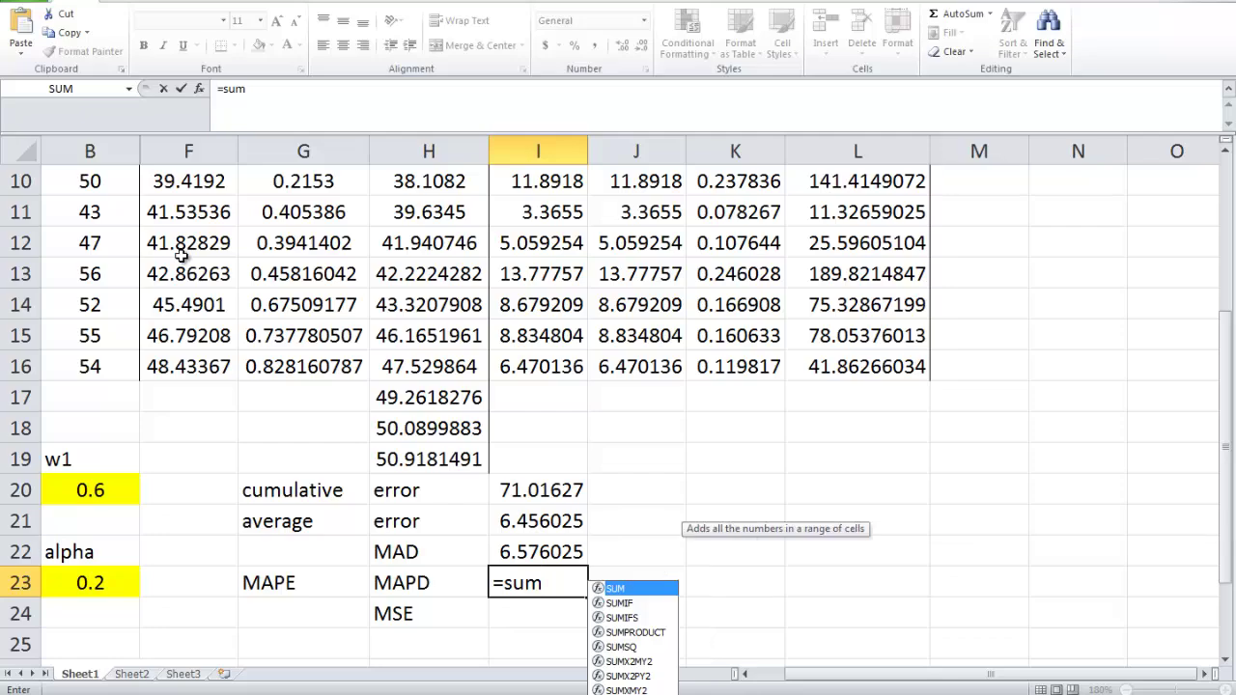
text(()
scroll(182, 256, up, 3)
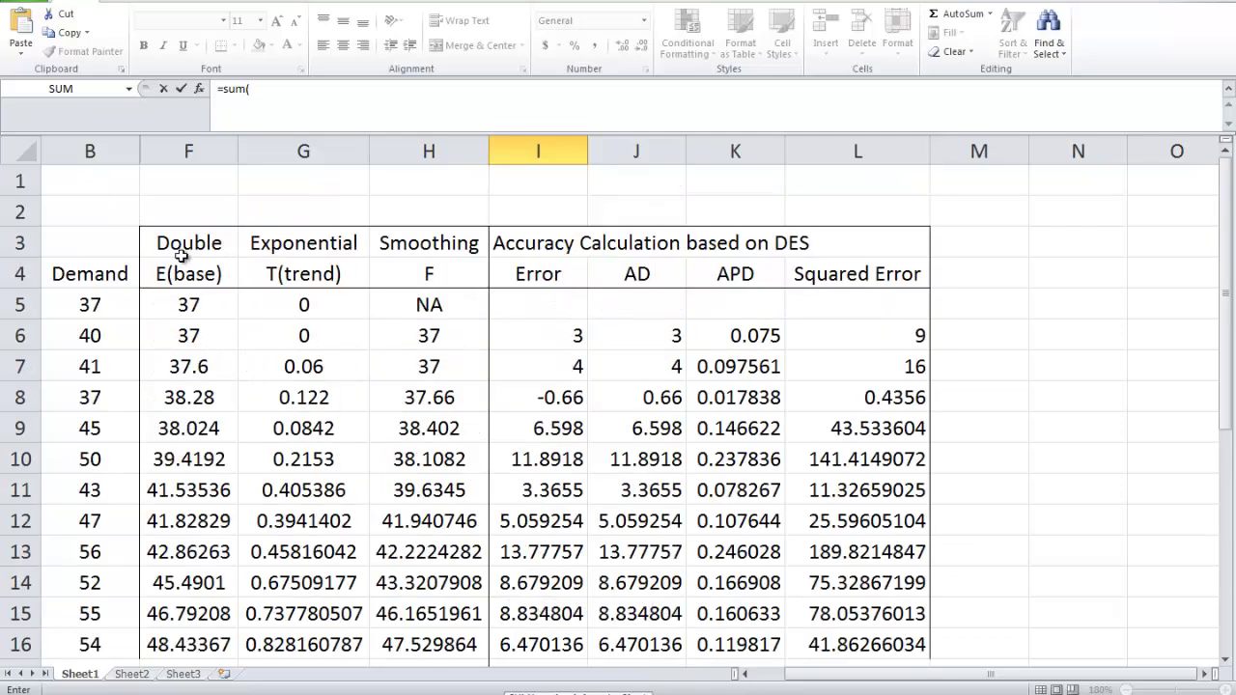
drag(735, 335, 762, 589)
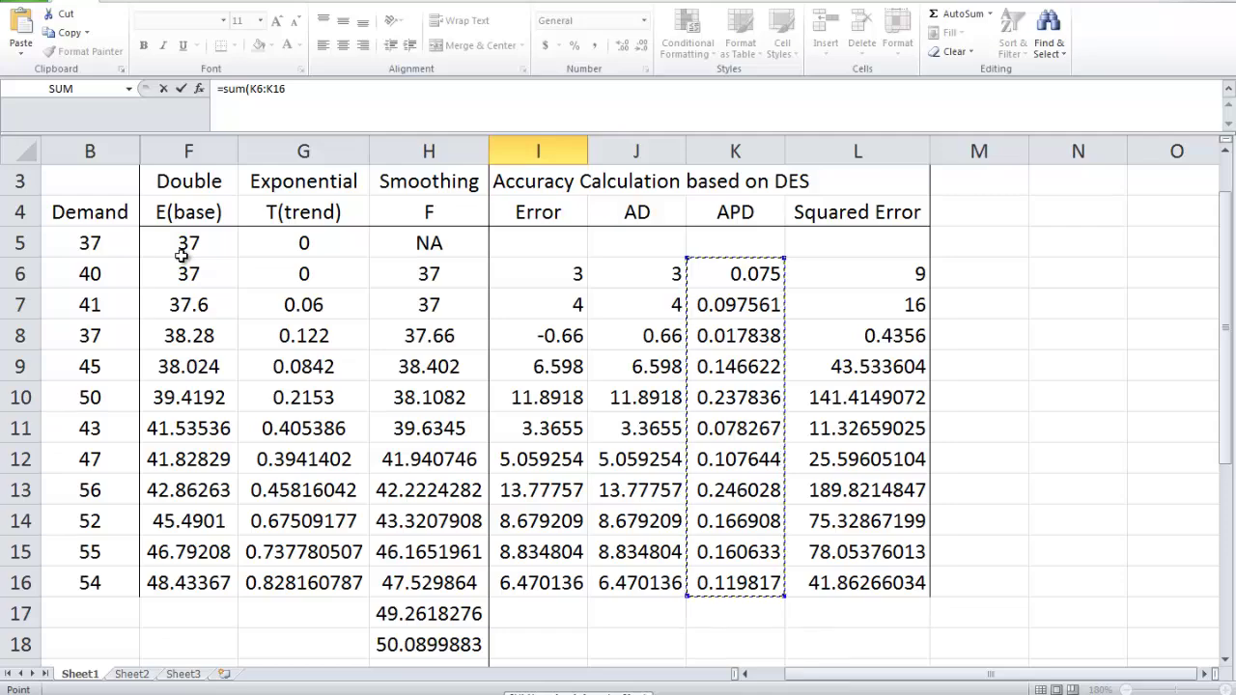
text())
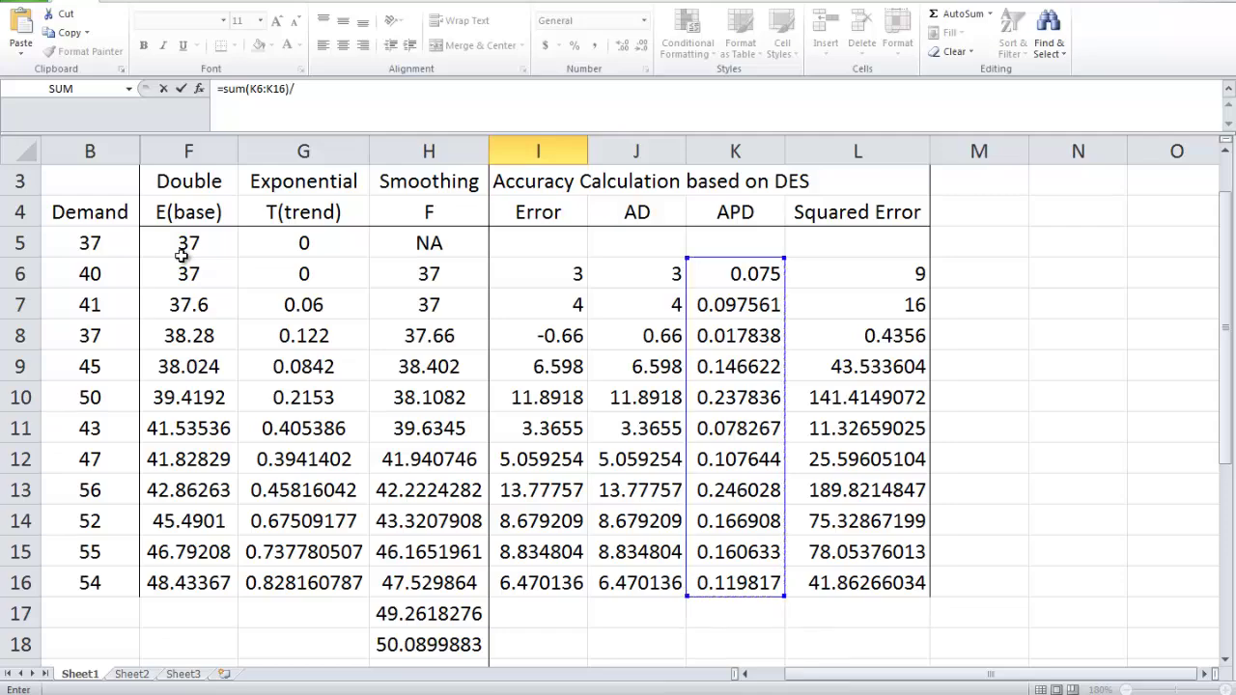
text(/)
scroll(182, 256, down, 2)
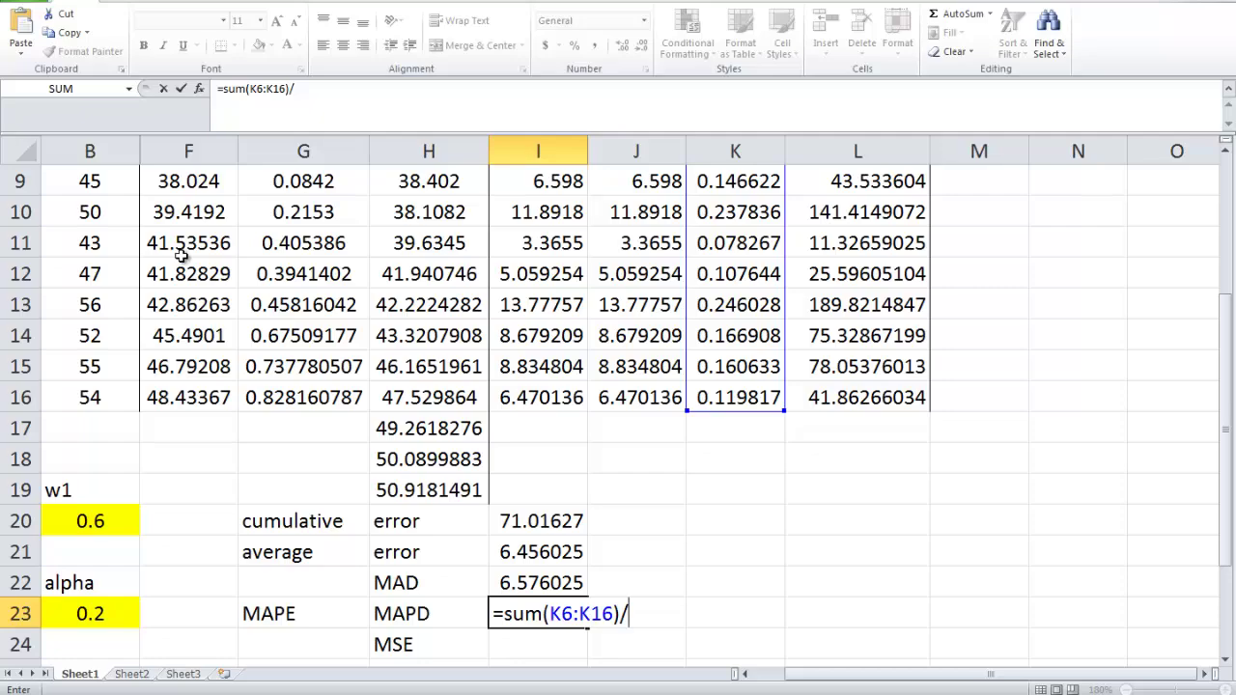
text(13211)
key(Return)
Calculate the MSE in I24 by averaging the February to December squared errors, =sum(L6:L16)/11.
scroll(181, 256, down, 1)
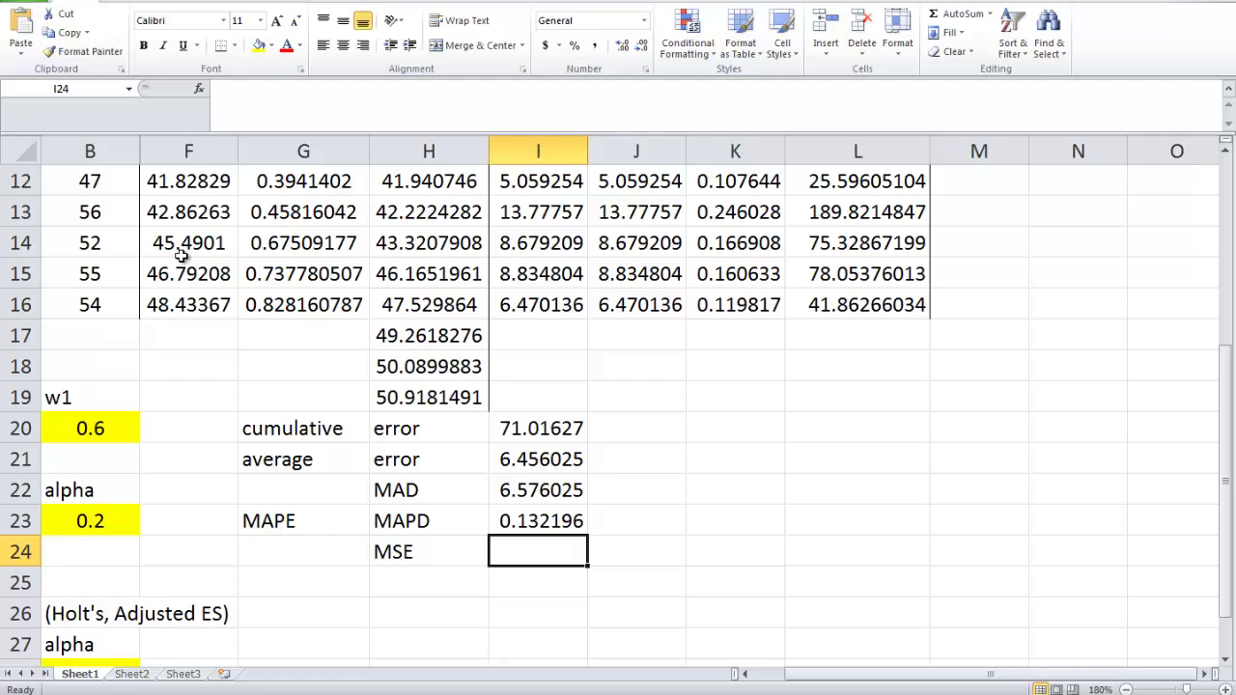
text(=s)
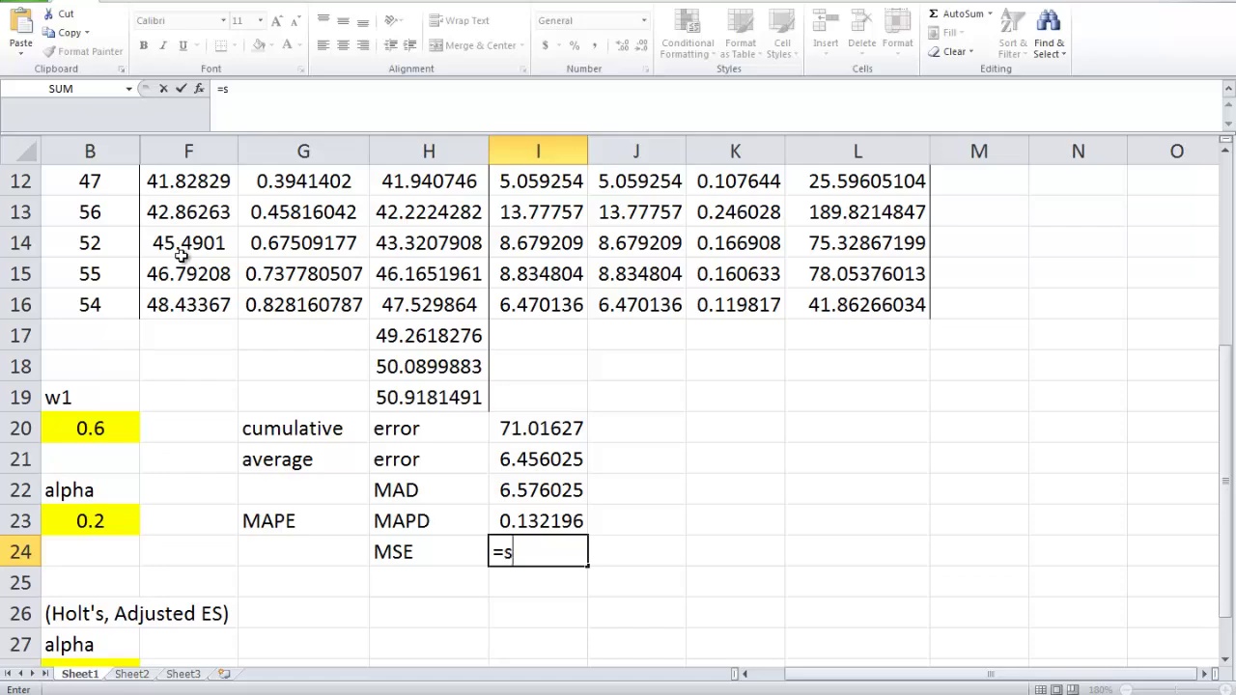
text(um()
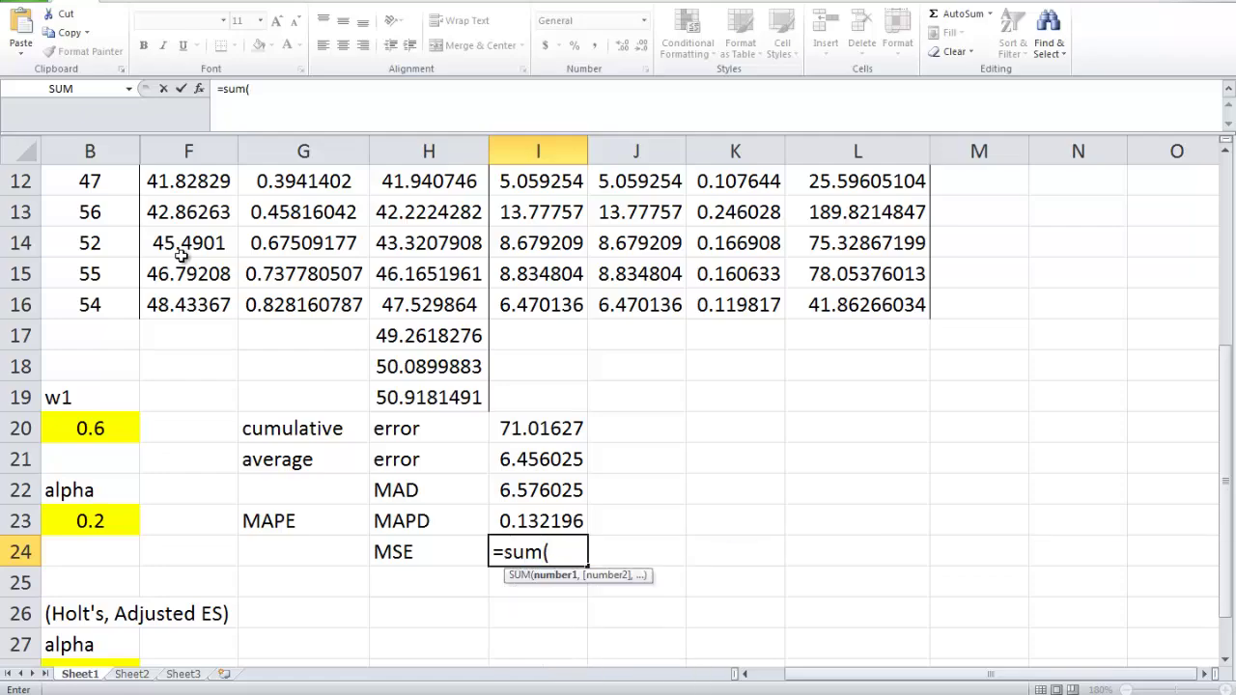
scroll(182, 256, up, 2)
scroll(181, 256, up, 2)
drag(858, 335, 857, 644)
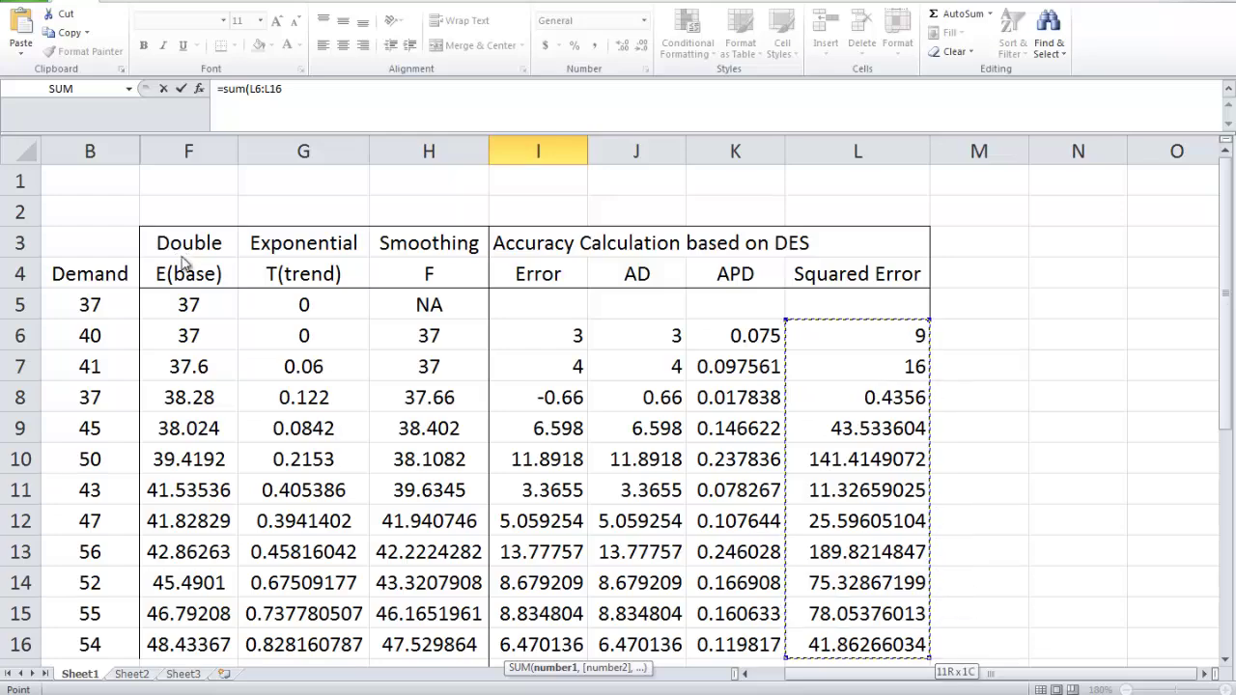
scroll(183, 253, down, 1)
scroll(181, 256, down, 3)
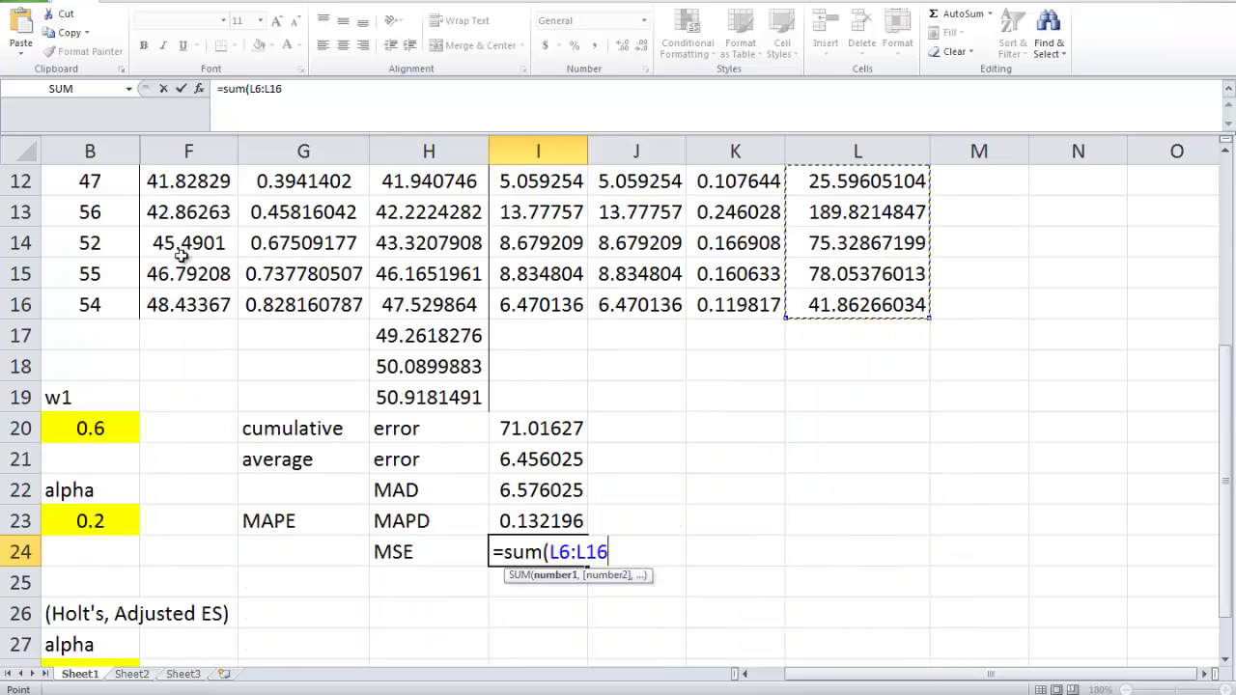
text())
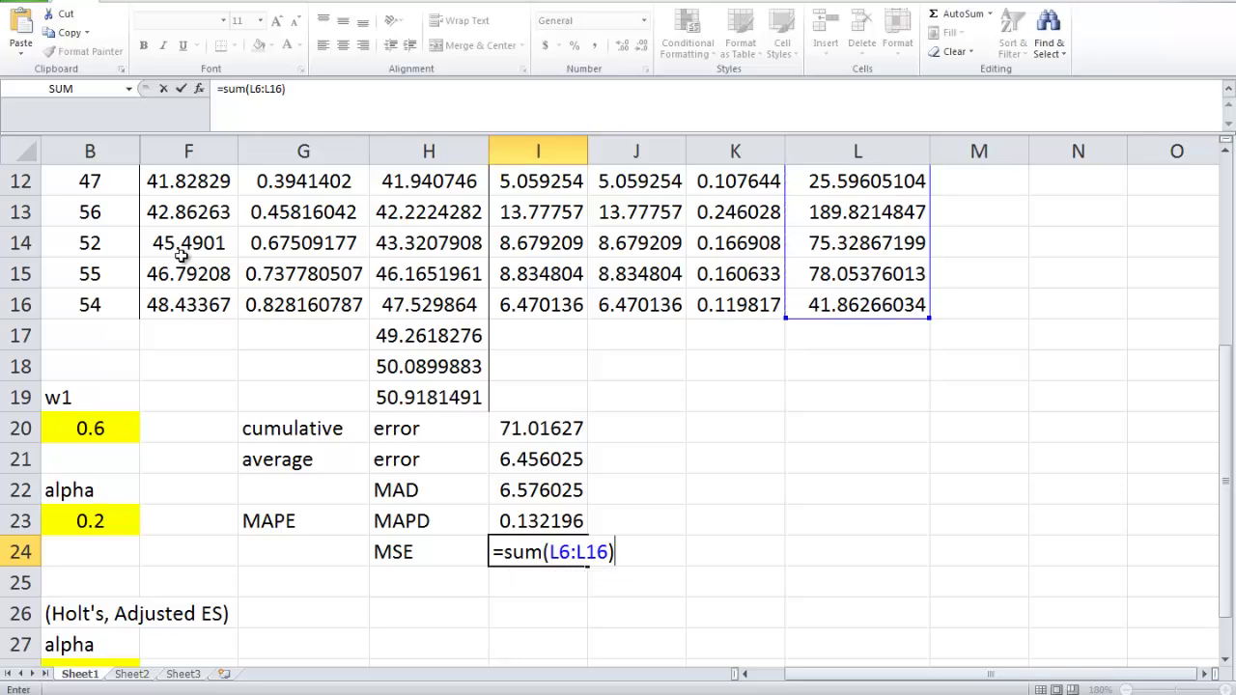
text(/11)
key(Return)
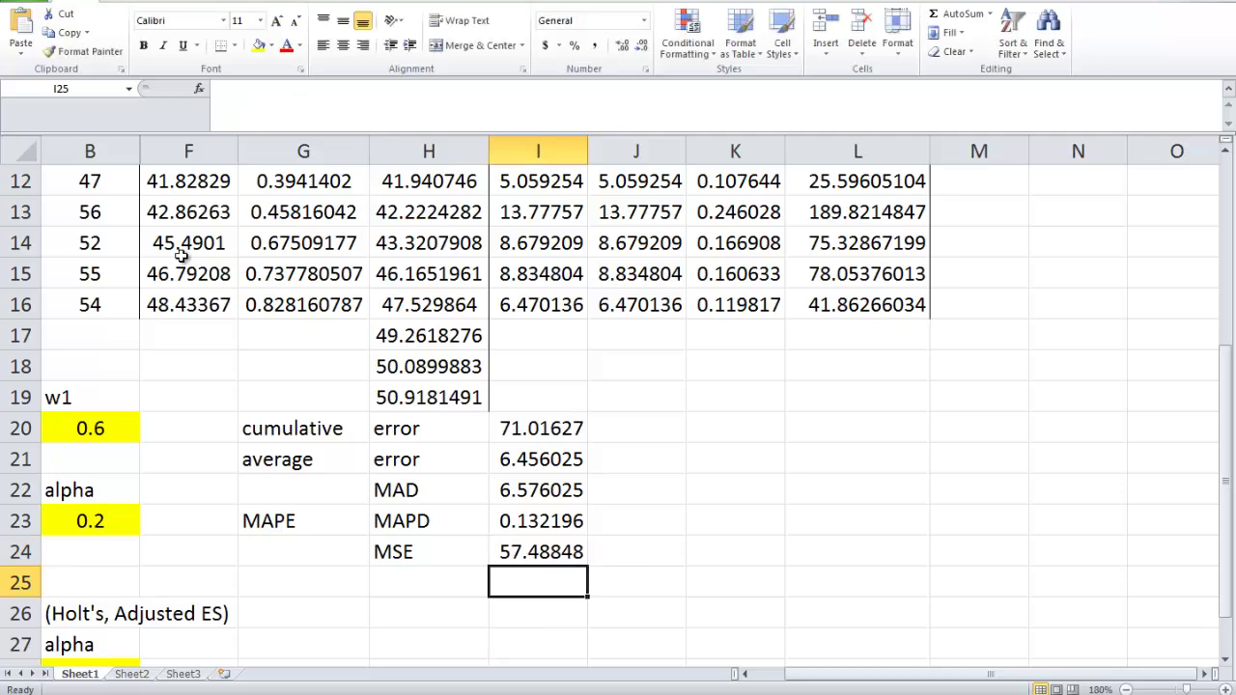